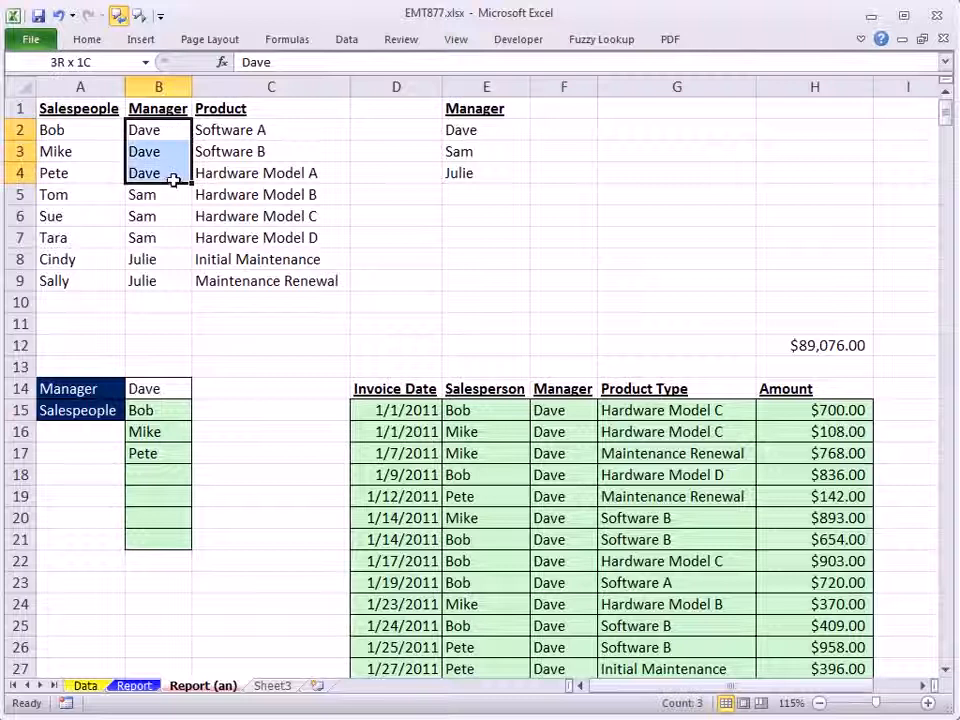
- Highlight the salespeople list, and change the manager in B14 of the Report (an) sheet to the second manager listed
drag(79, 131, 79, 293)
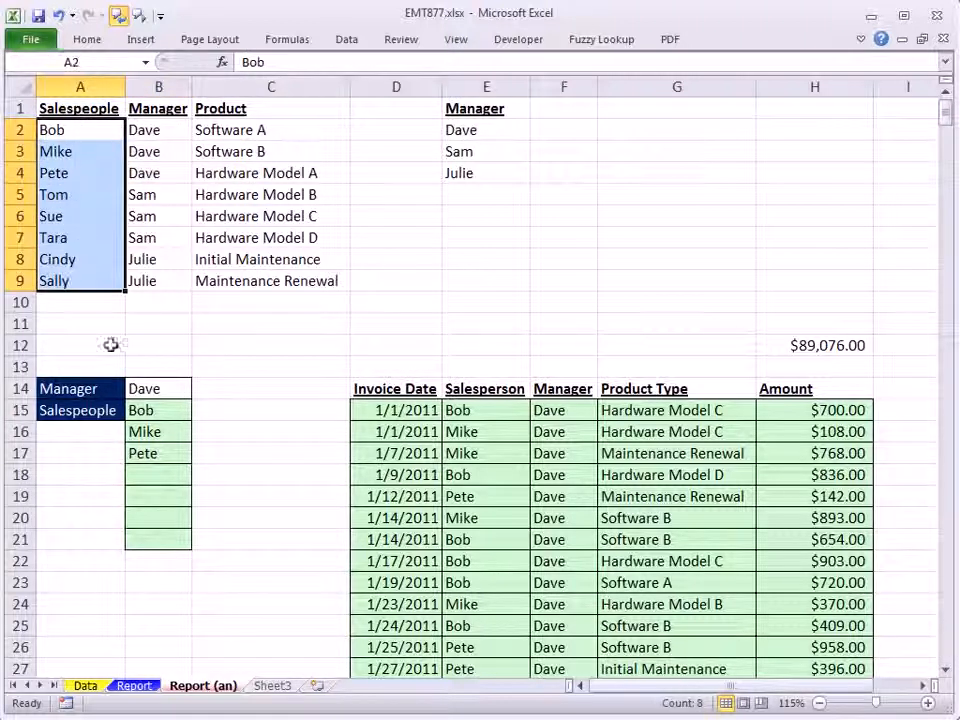
click(150, 387)
click(201, 390)
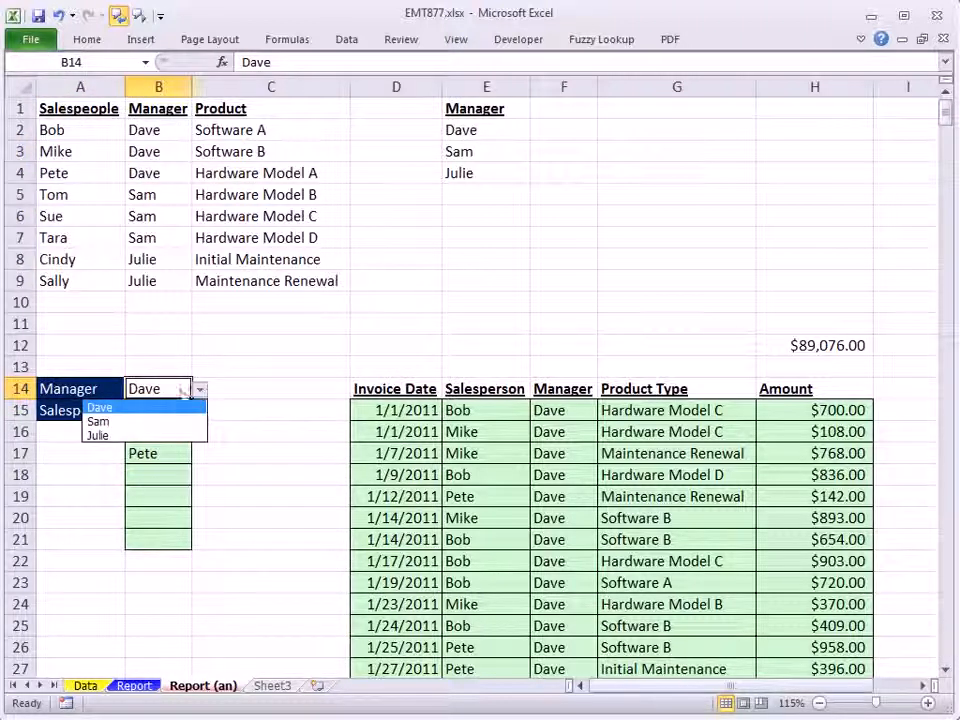
click(113, 423)
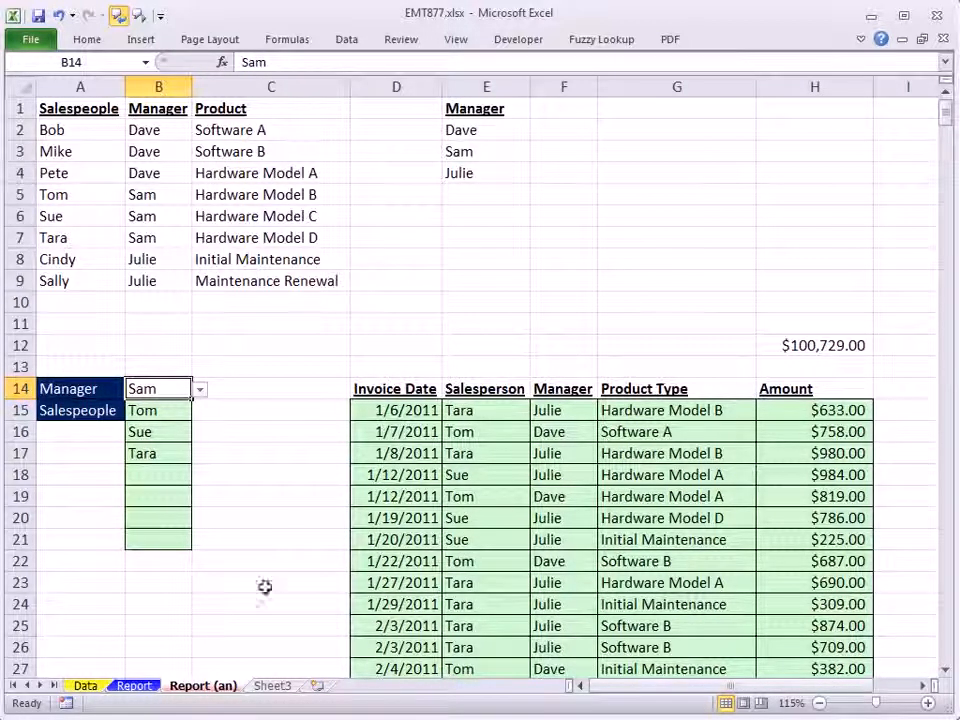
- Compare the invoice records on the Data sheet with the extracted rows on the Report (an) sheet, checking the selected manager's salespeople
click(88, 688)
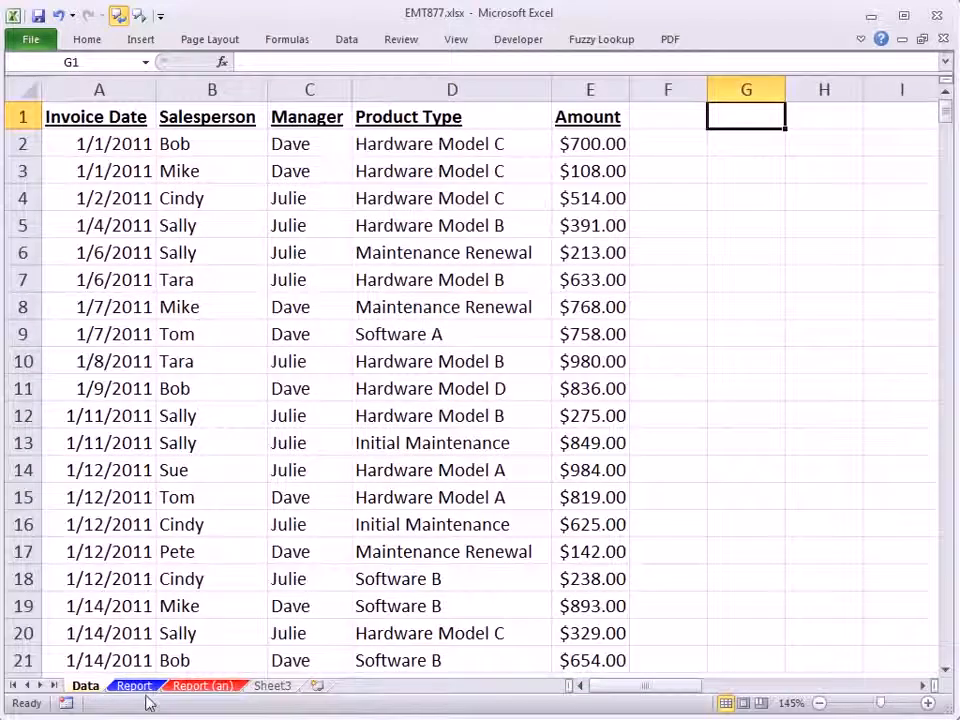
click(202, 686)
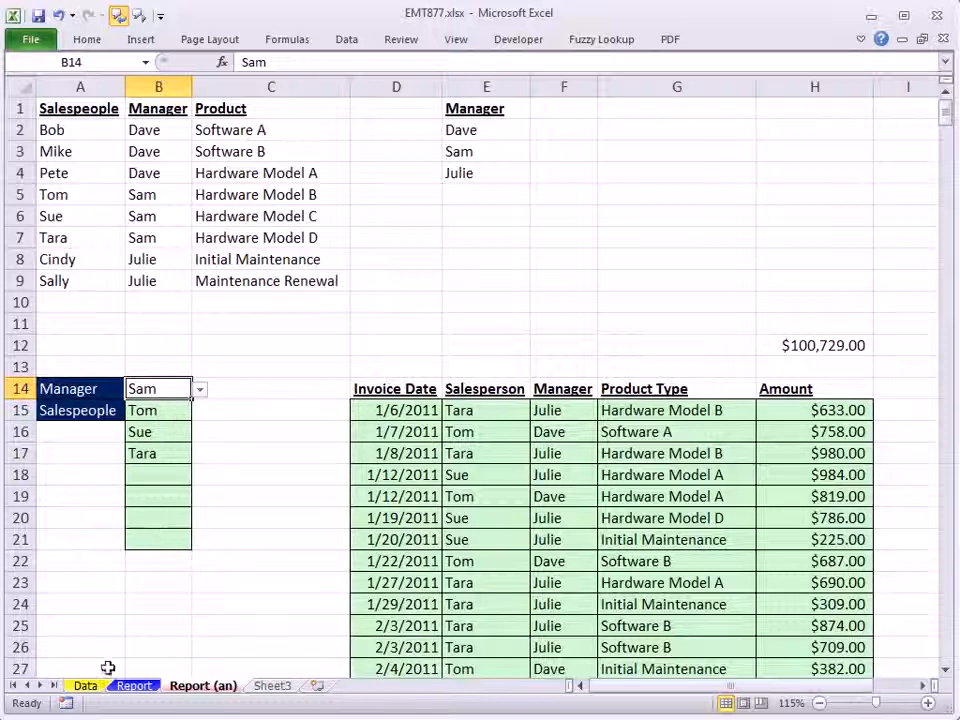
click(82, 687)
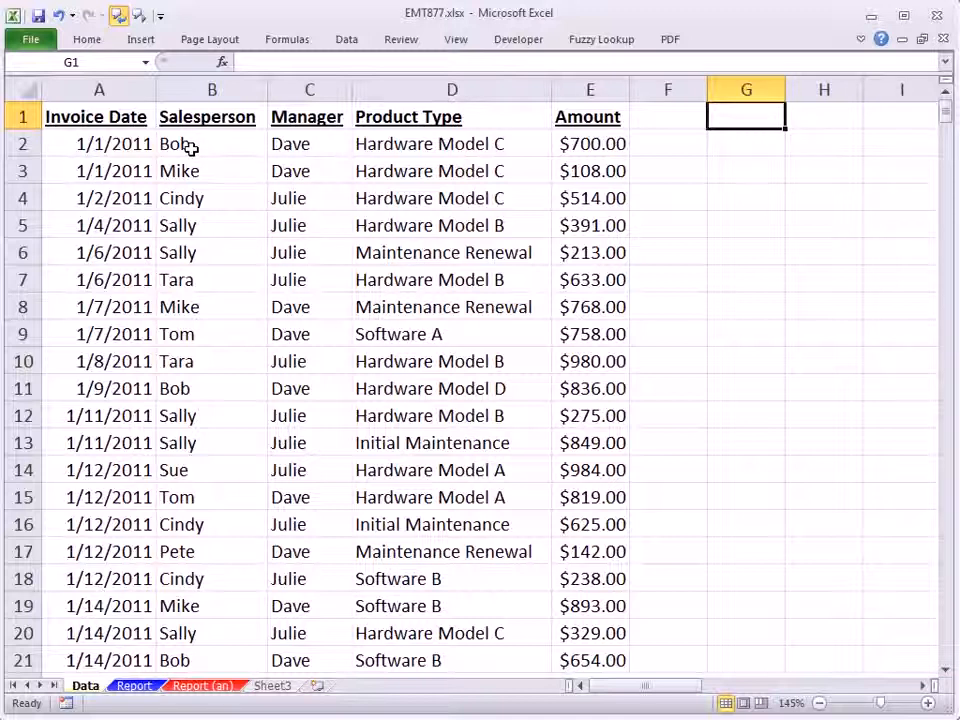
click(205, 687)
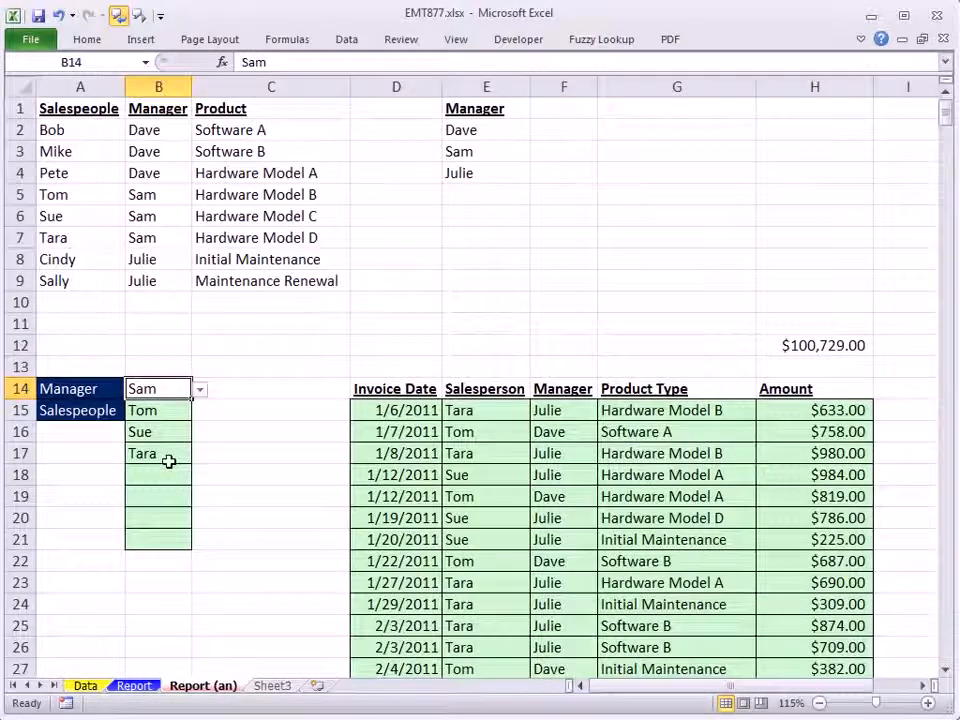
key(ctrl+Page_Up)
key(ctrl+Page_Up)
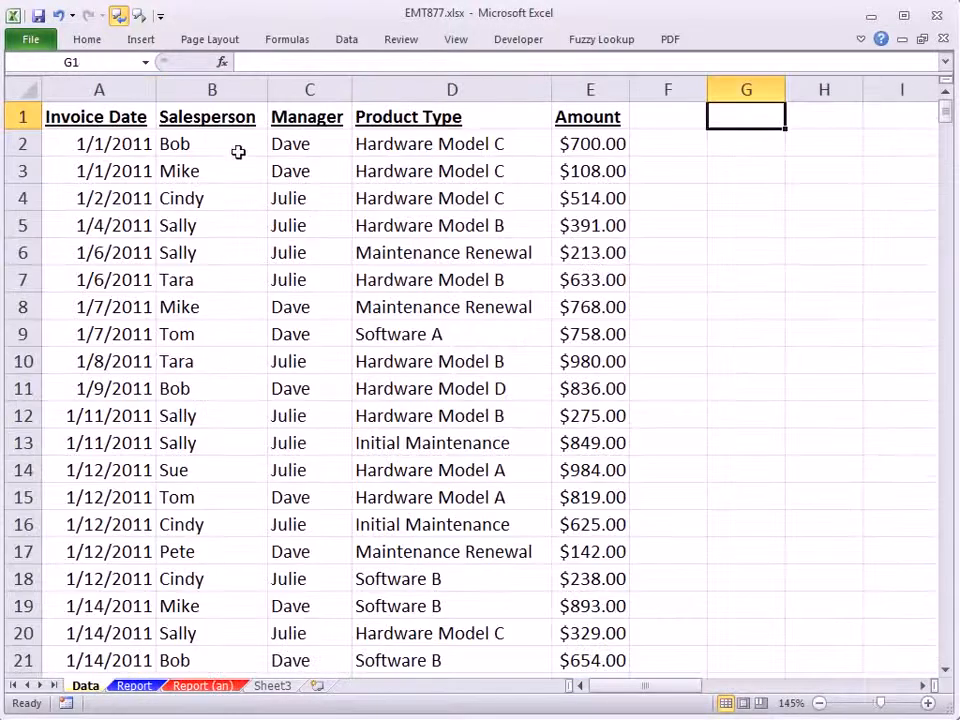
click(225, 146)
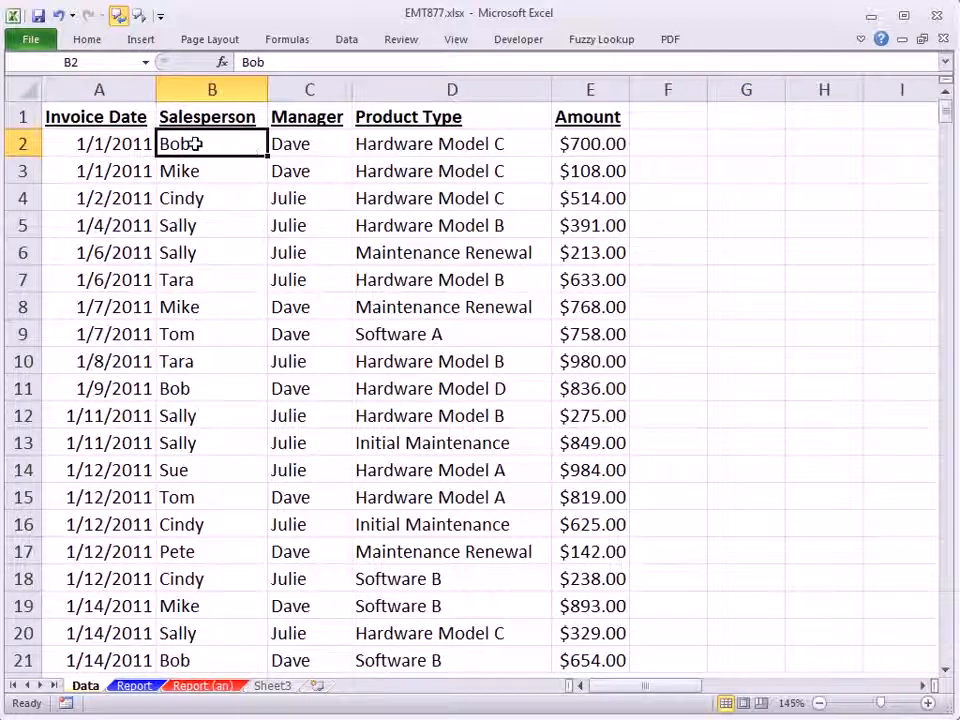
click(193, 284)
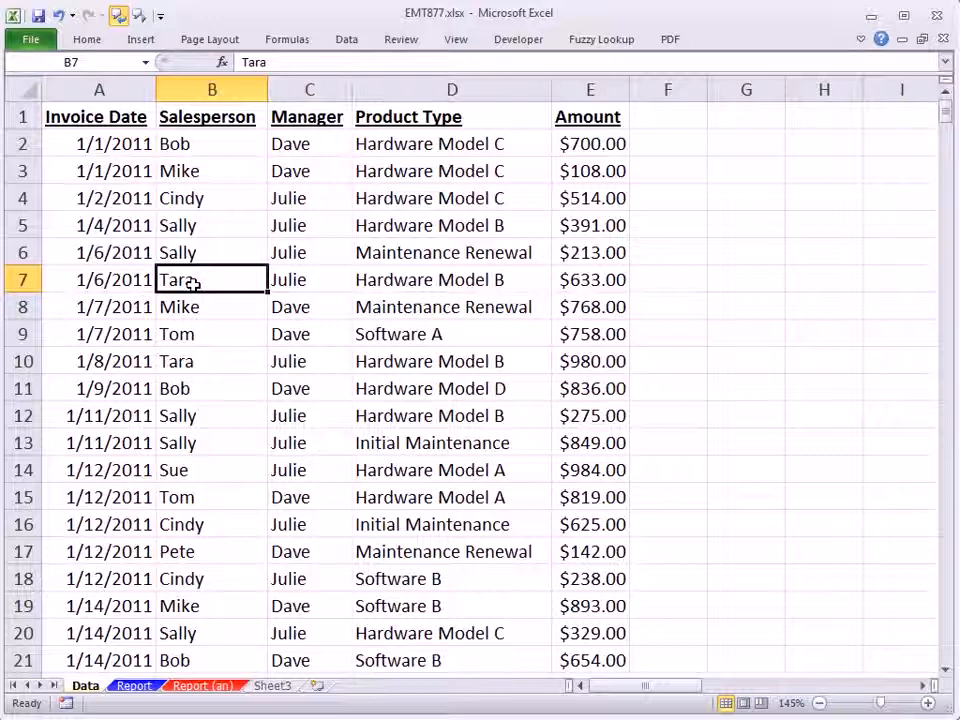
click(218, 335)
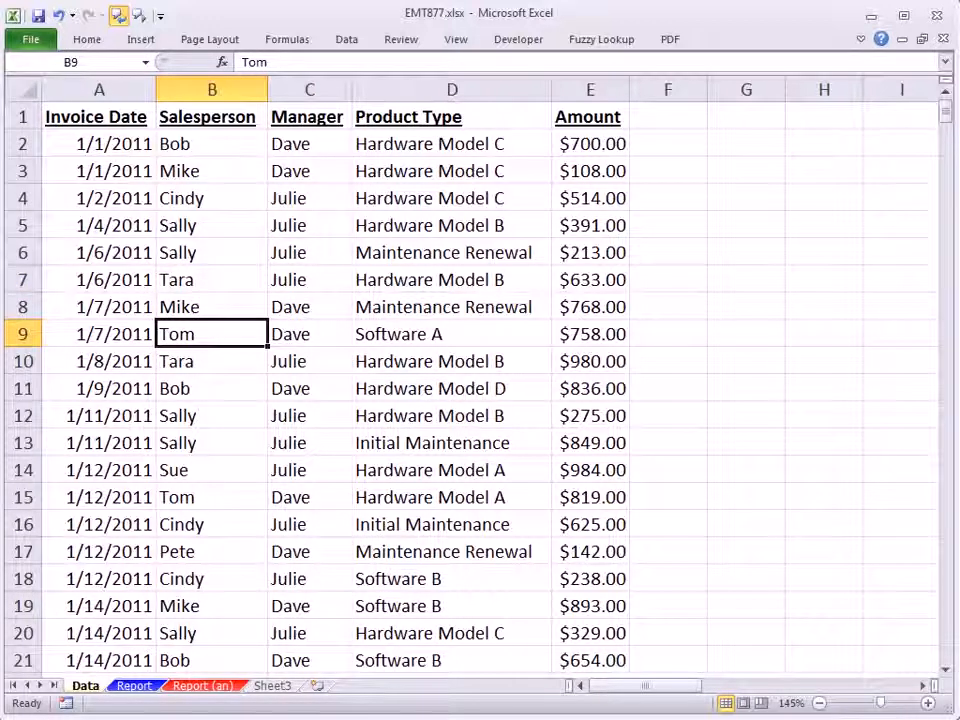
click(189, 279)
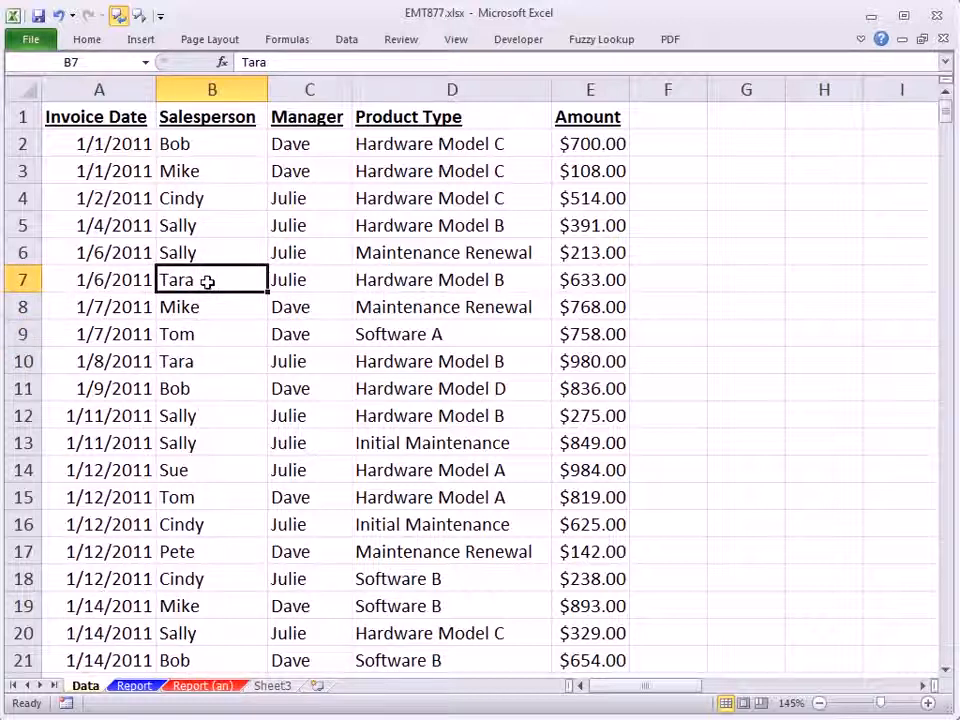
drag(89, 284, 585, 278)
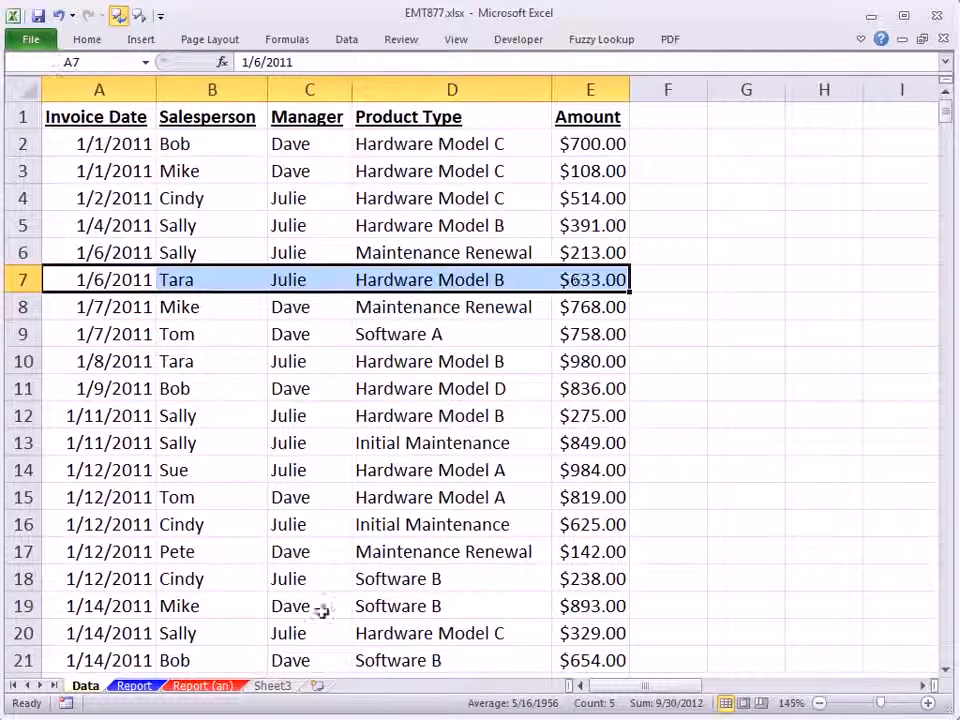
- Set the manager in B14 of the Report (an) sheet to the first manager in the list
click(190, 688)
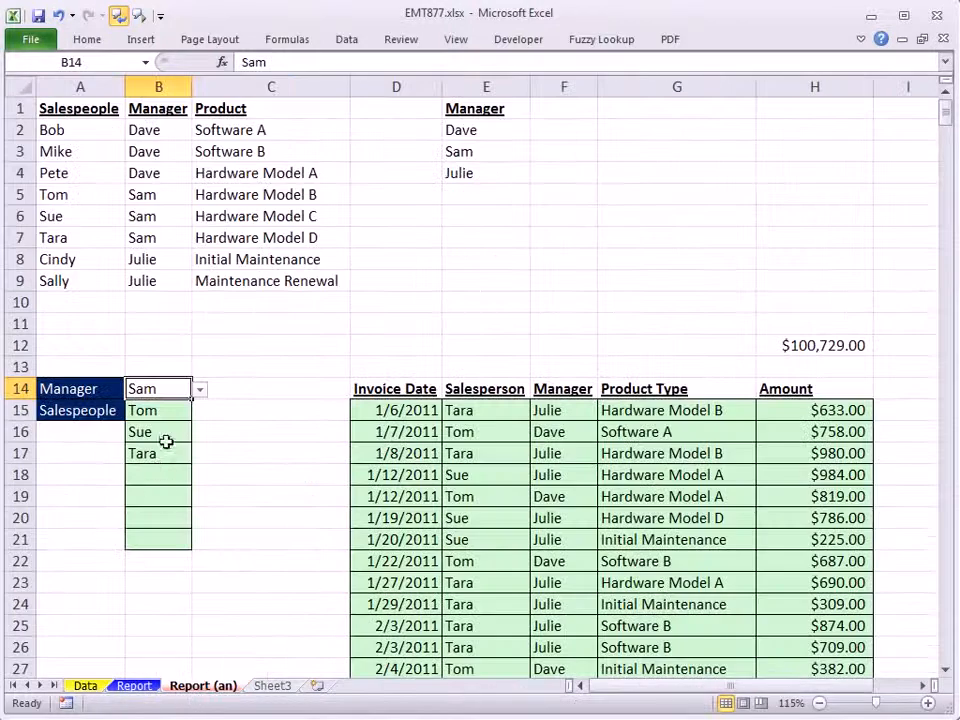
click(200, 389)
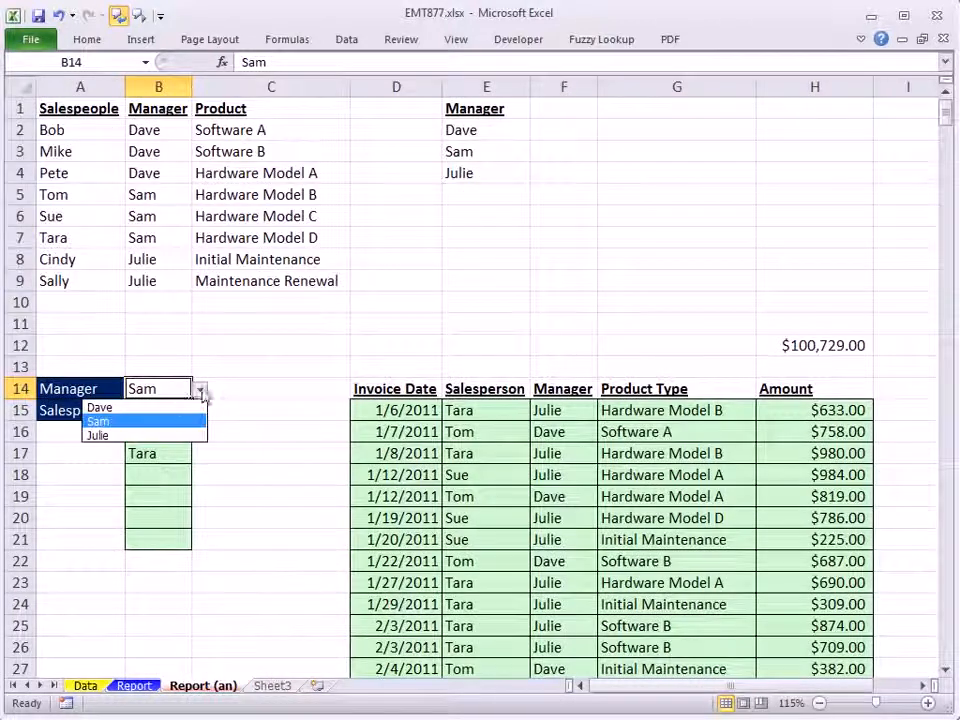
click(135, 409)
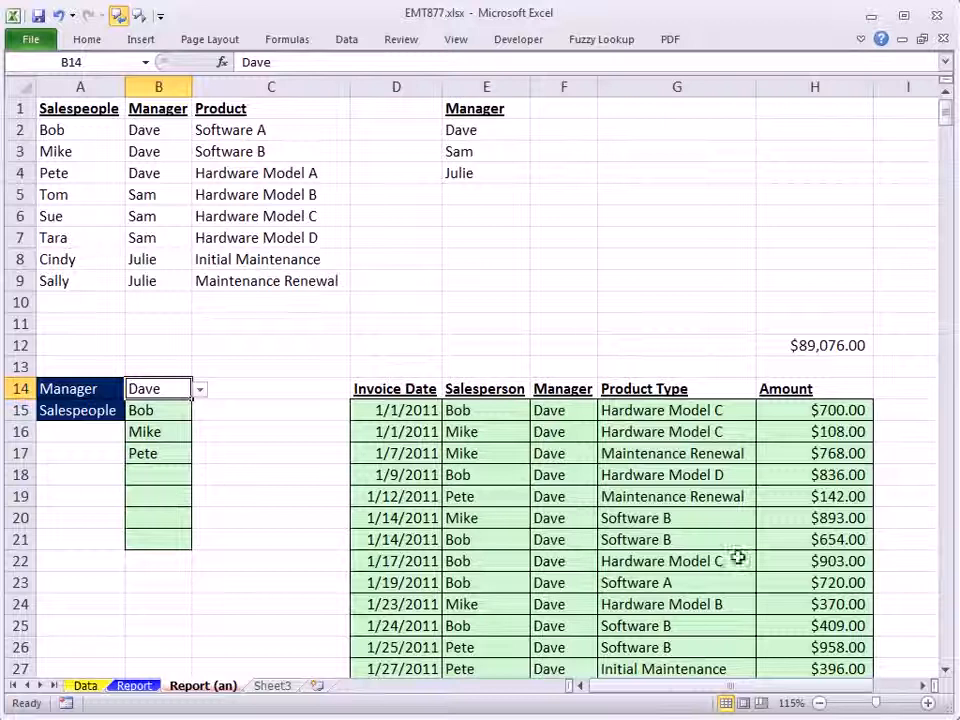
- Go to the Report sheet and select the empty Manager input cell B12
click(133, 688)
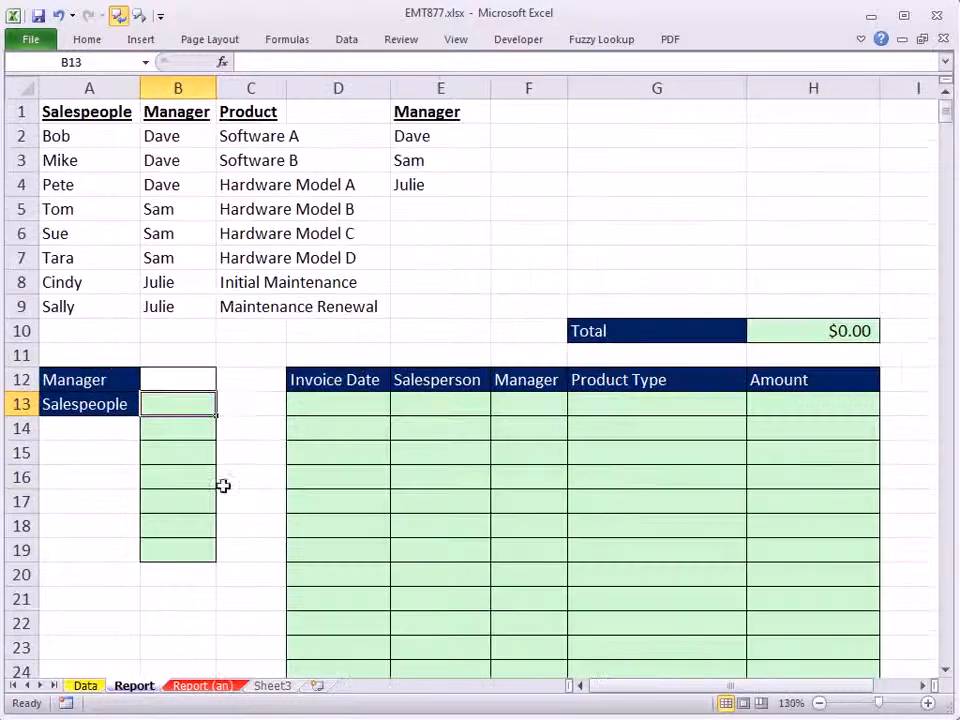
click(186, 380)
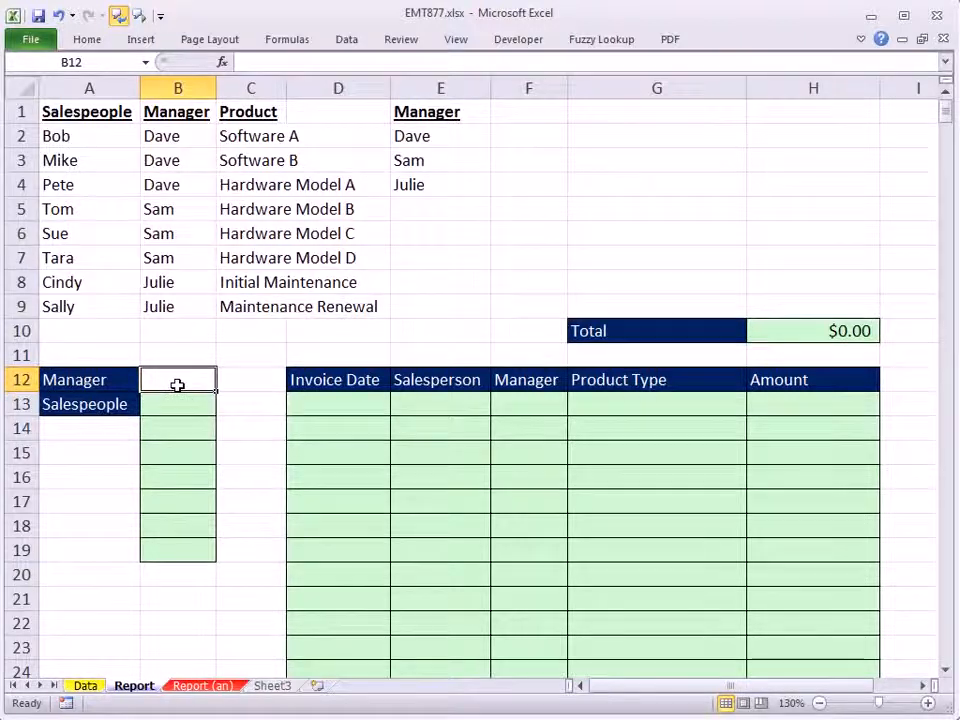
key(alt+d)
key(l)
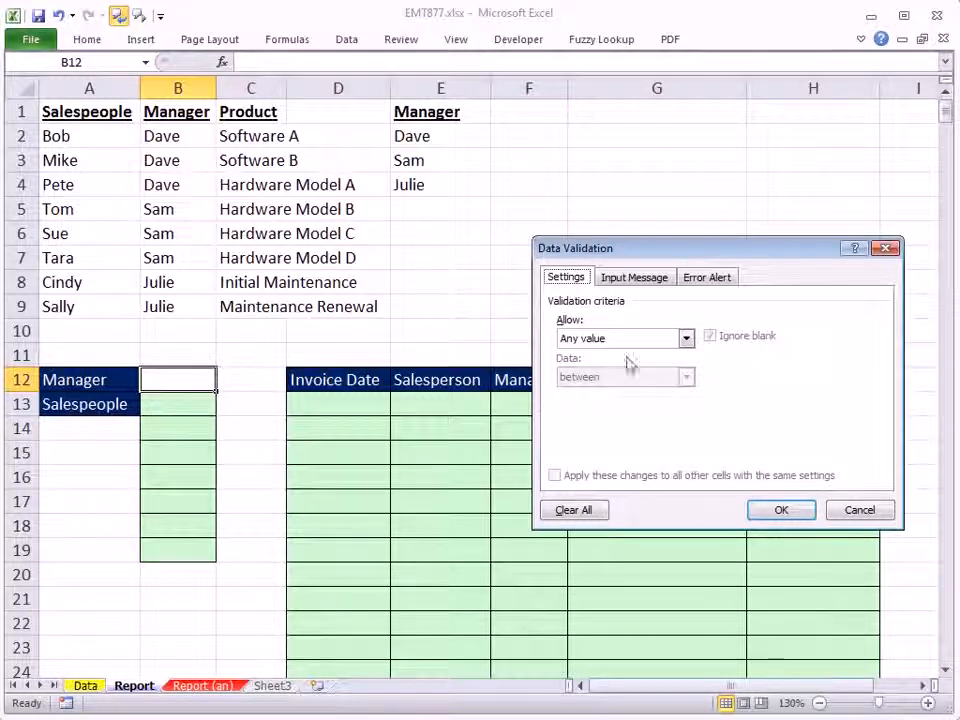
key(alt+a)
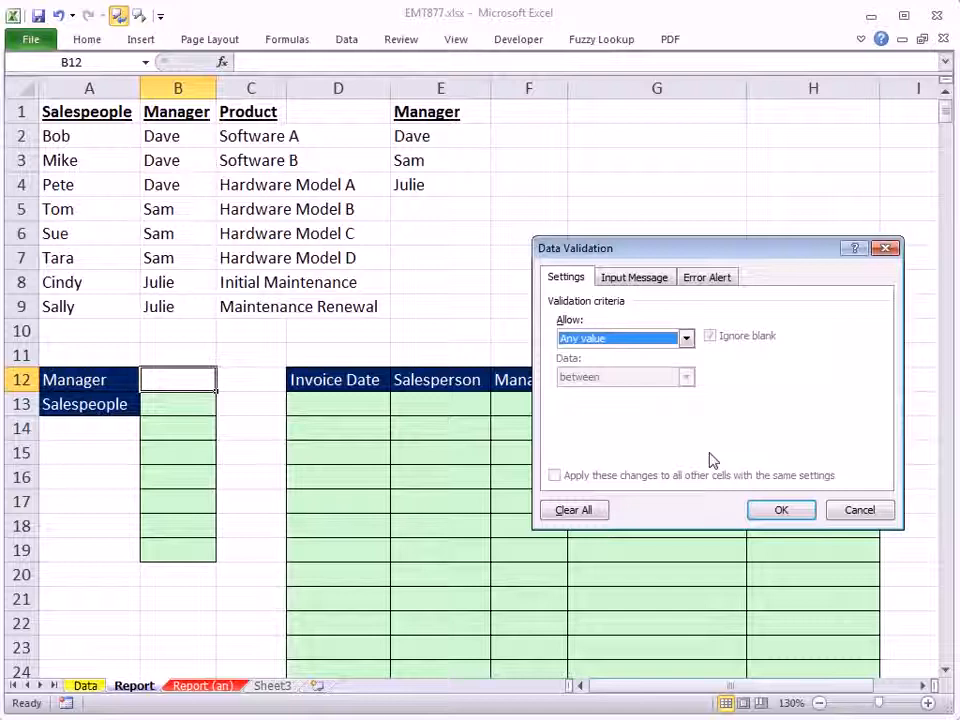
key(l)
key(Tab)
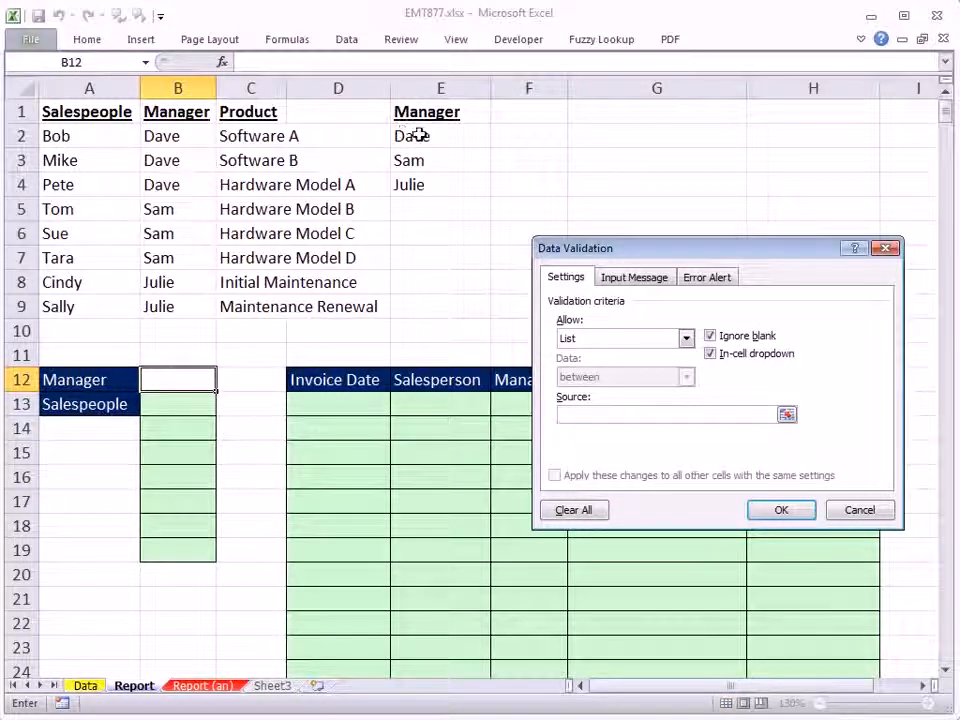
key(Escape)
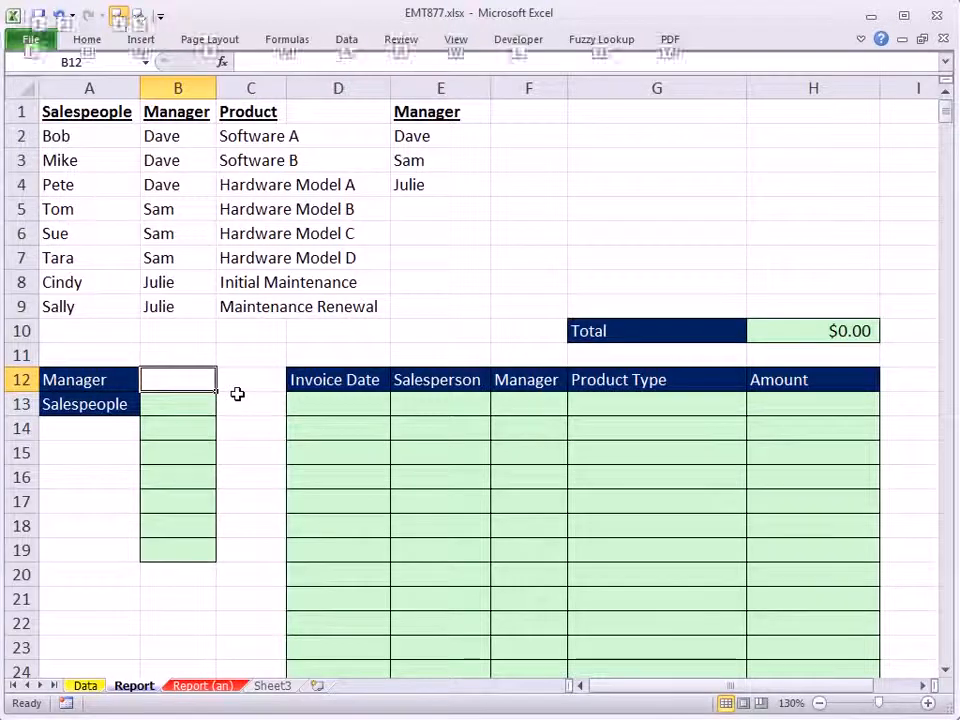
- Add List data validation to B12 with source =$E$2:$E$4, and choose the first manager from it
key(alt+d)
key(l)
key(Tab)
key(l)
key(Return)
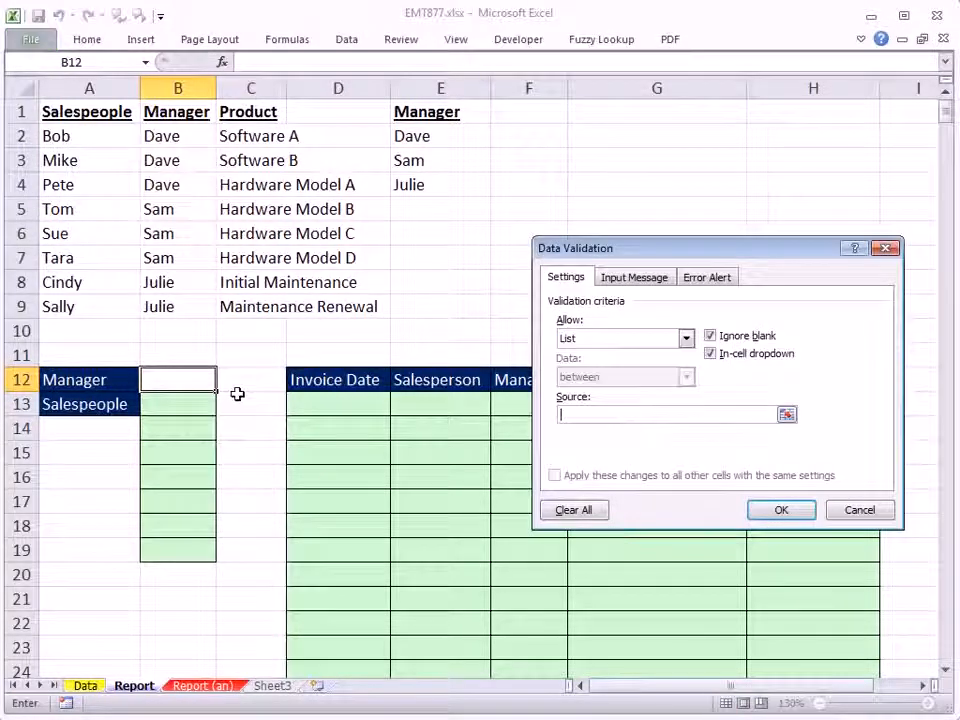
drag(429, 136, 430, 182)
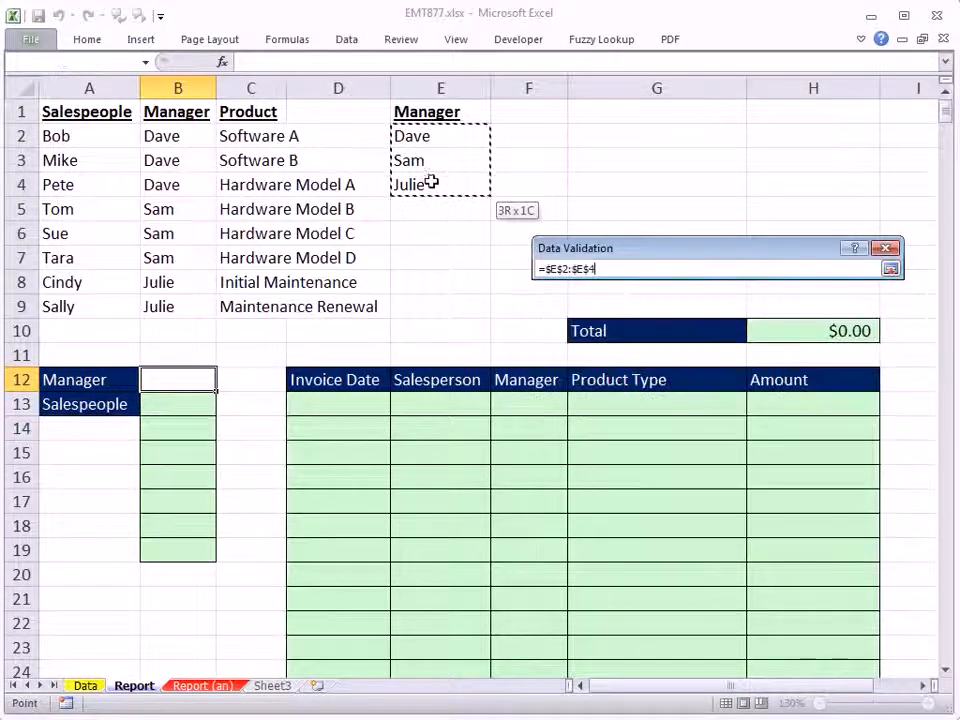
click(791, 514)
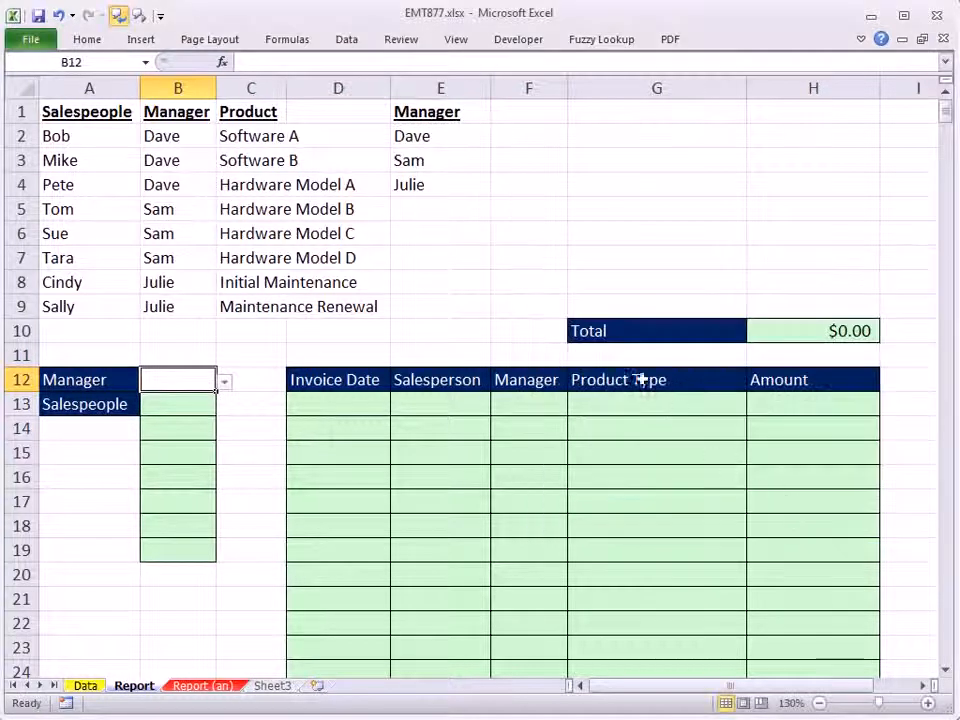
click(224, 383)
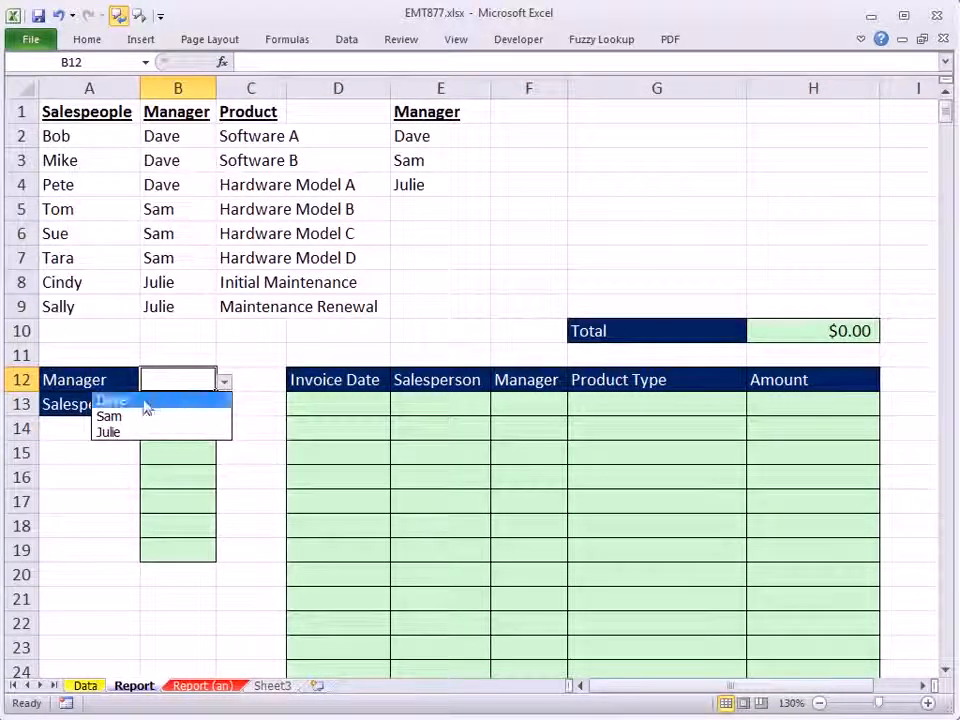
click(146, 405)
- Begin an INDEX formula in B13 with the absolute salespeople range $A$2:$A$9 as its array
click(193, 402)
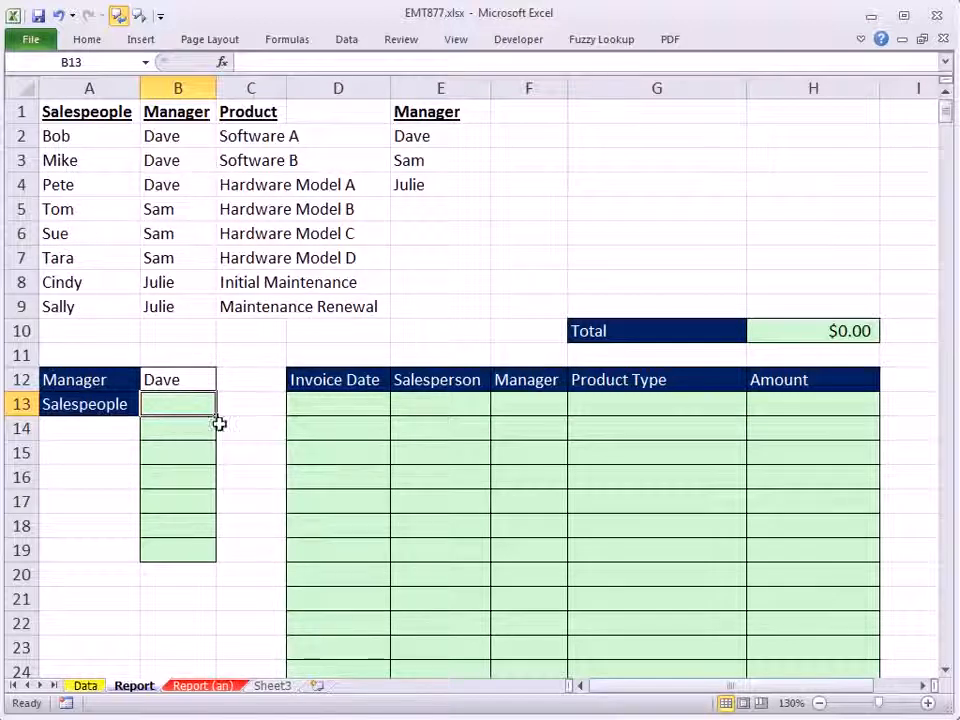
text(=ind)
key(Tab)
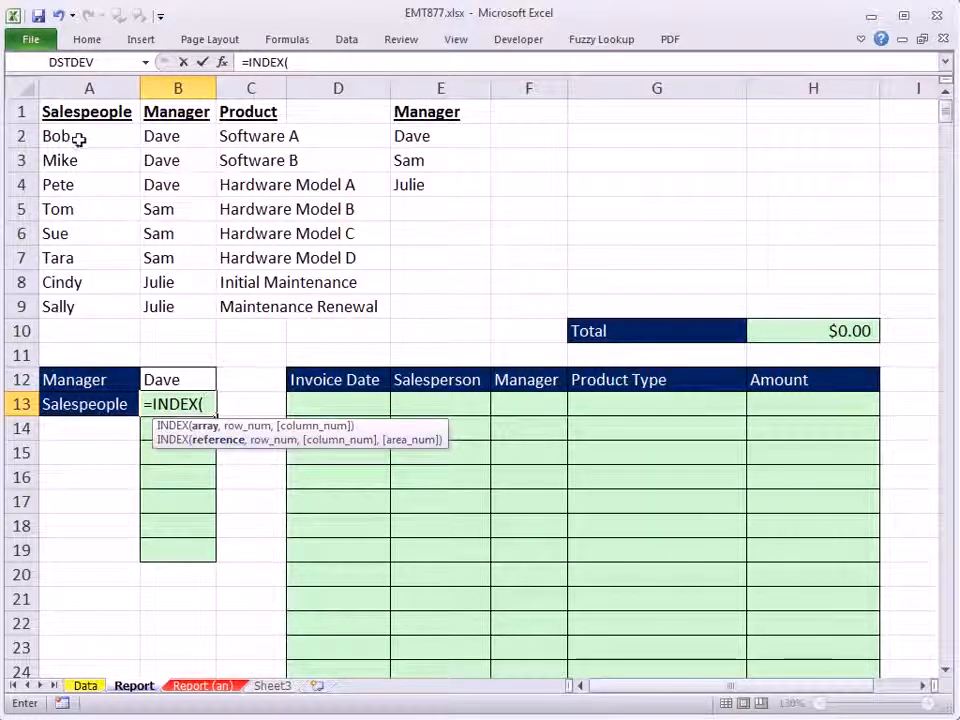
drag(73, 131, 64, 306)
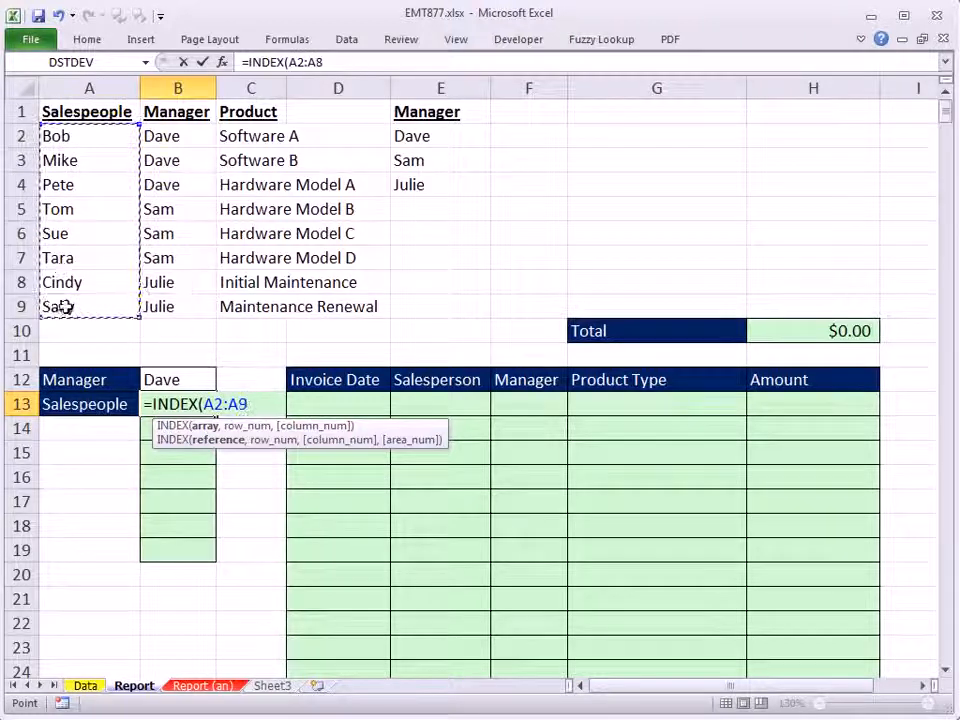
key(F4)
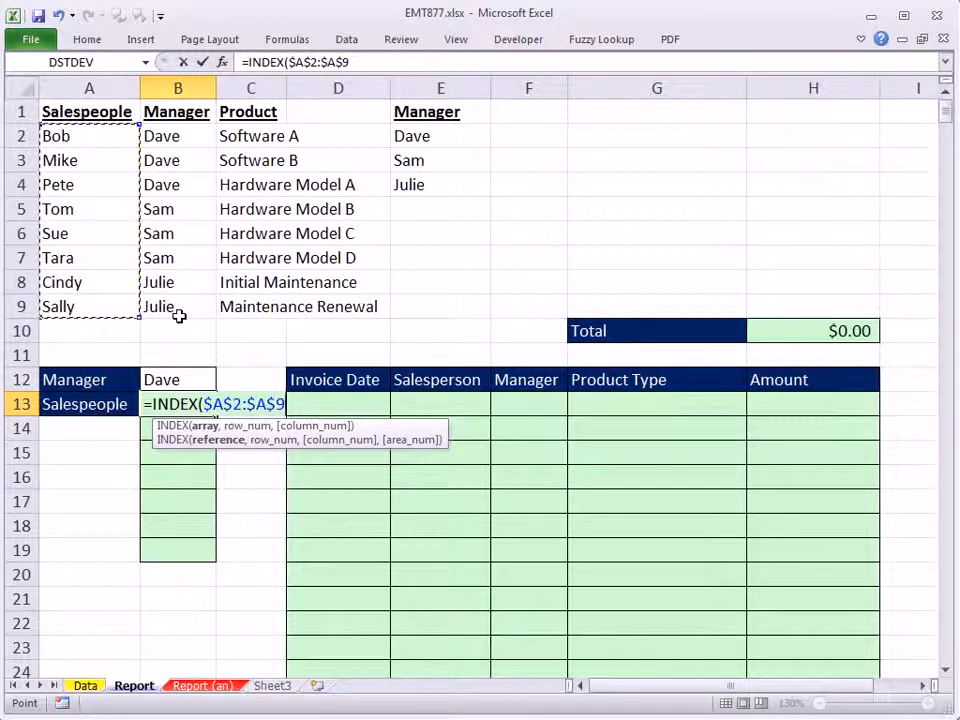
text(,)
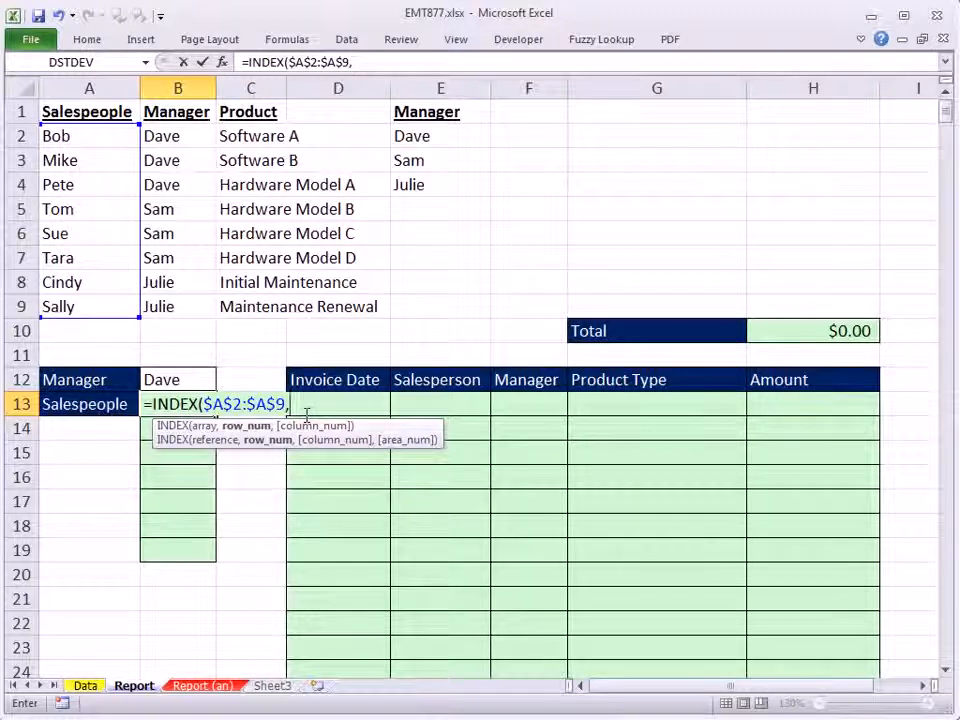
- Nest AGGREGATE as the INDEX row number in B13, using function 15 (SMALL) and option 6 to ignore error values
text(ag)
key(Tab)
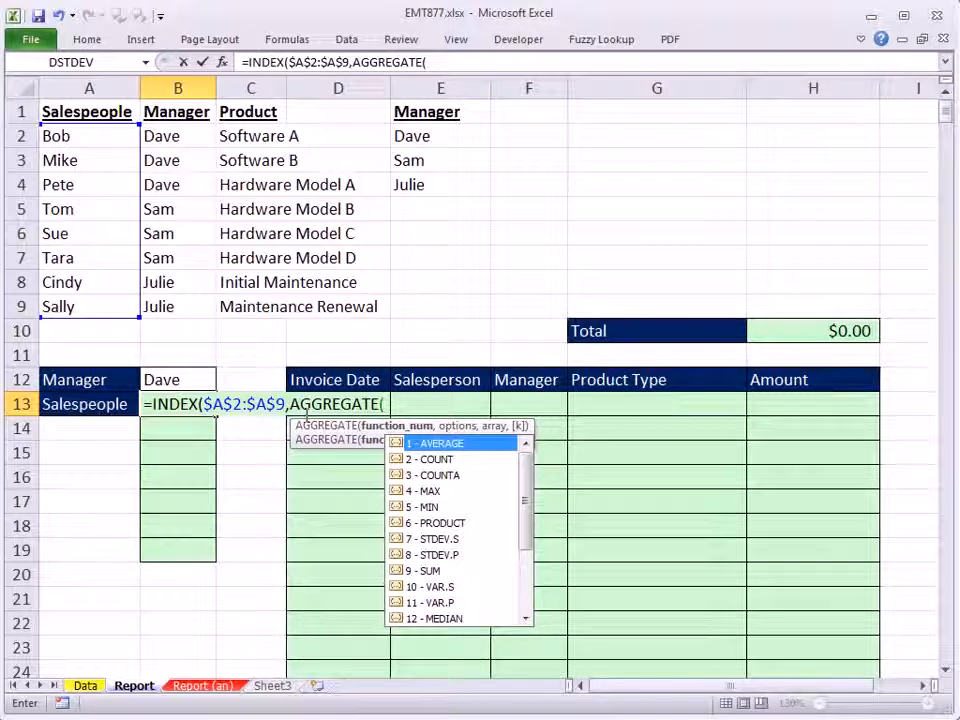
drag(527, 516, 489, 570)
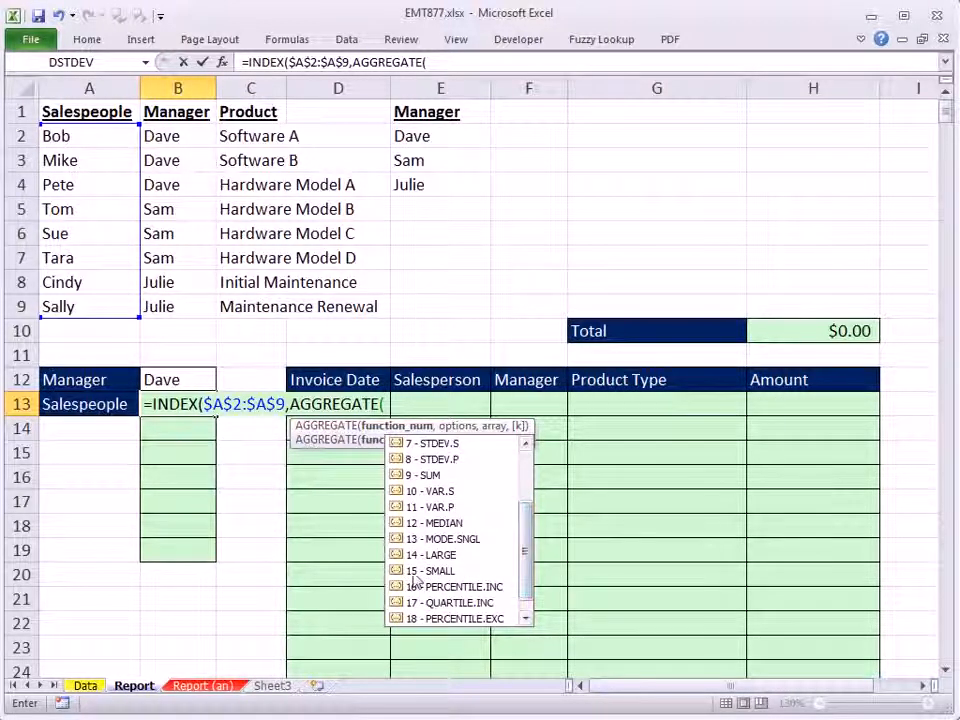
text(15)
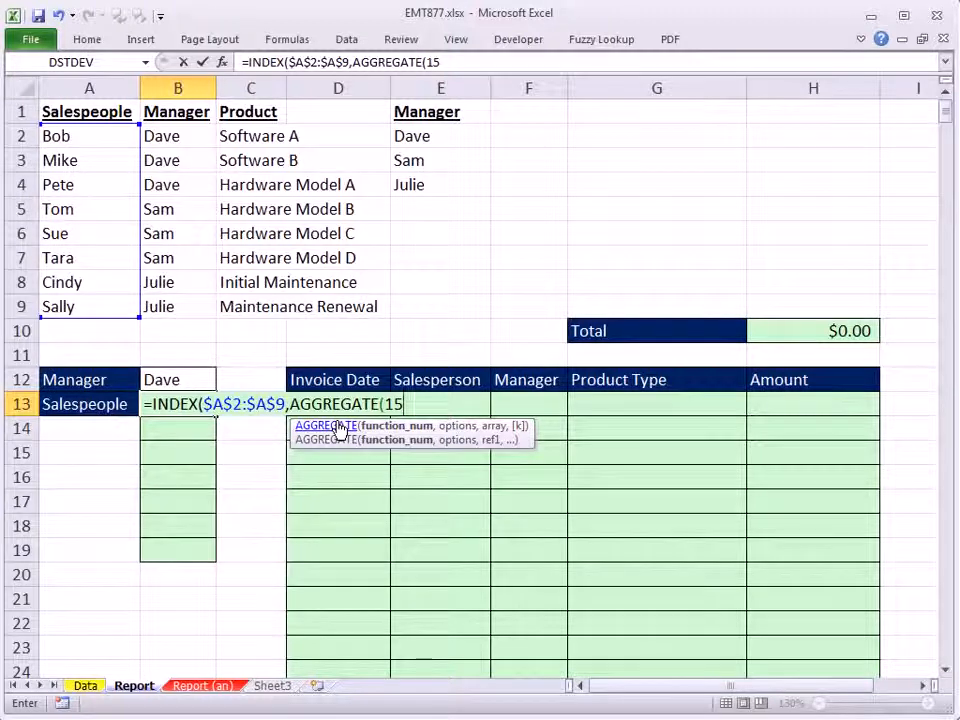
text(,)
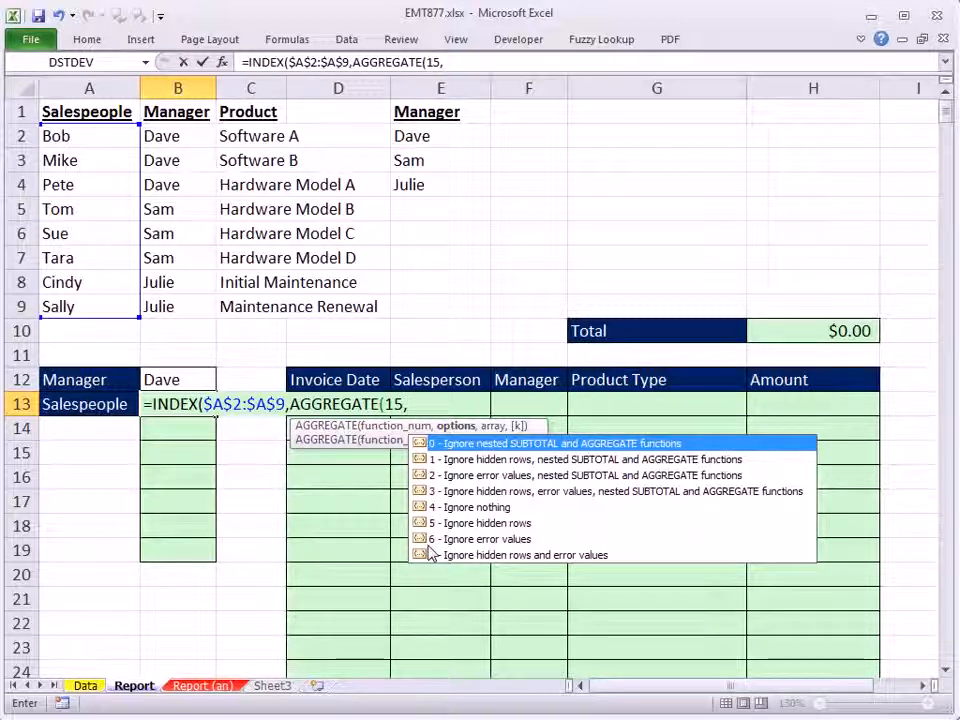
text(6,()
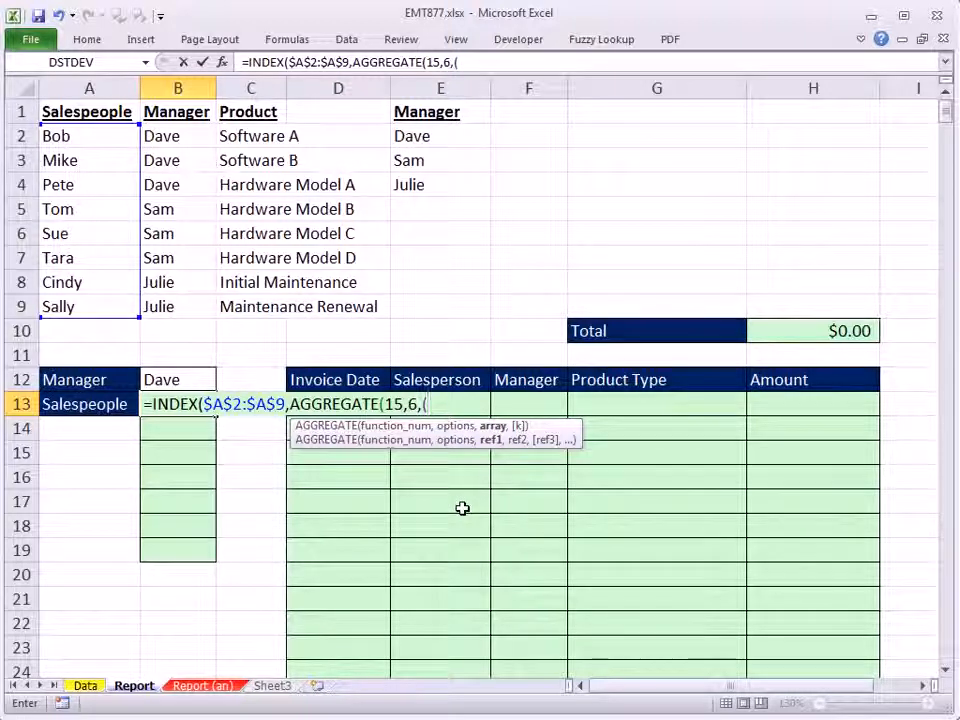
- Build the AGGREGATE array's numerator of relative row positions as (ROW($A$2:$A$9)-ROW($A$2)+1), followed by a division sign
text(row)
key(Tab)
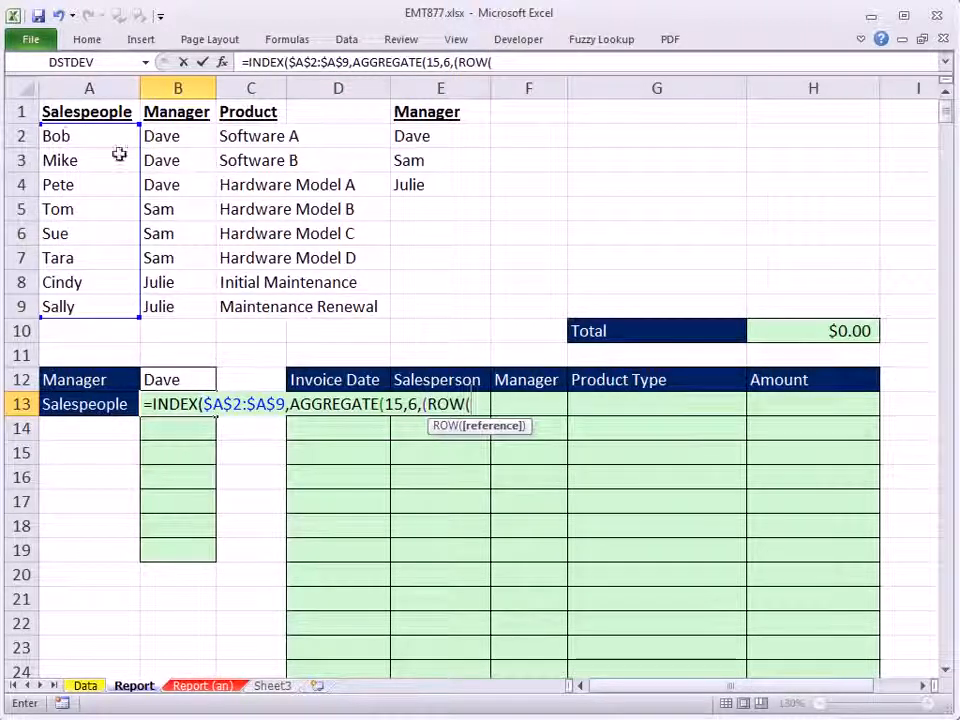
drag(62, 133, 80, 308)
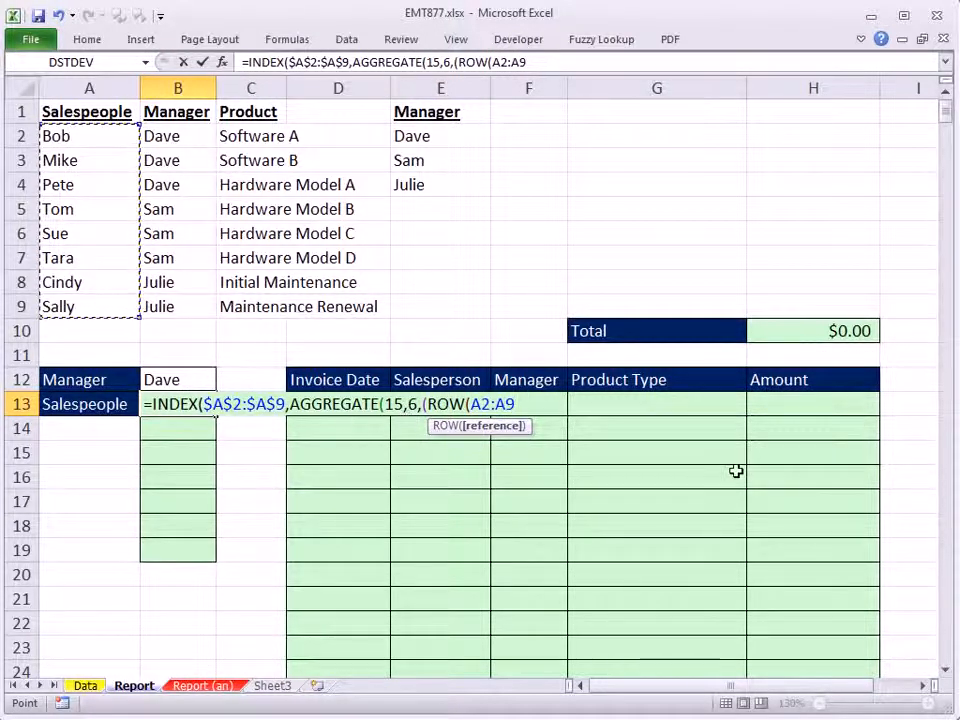
key(F4)
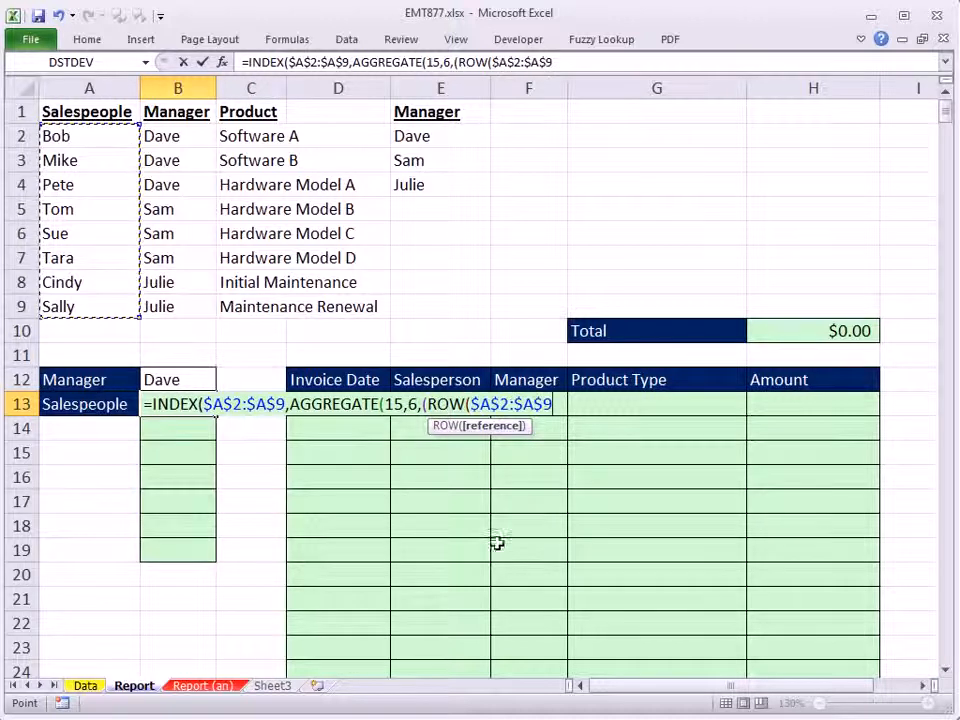
text())
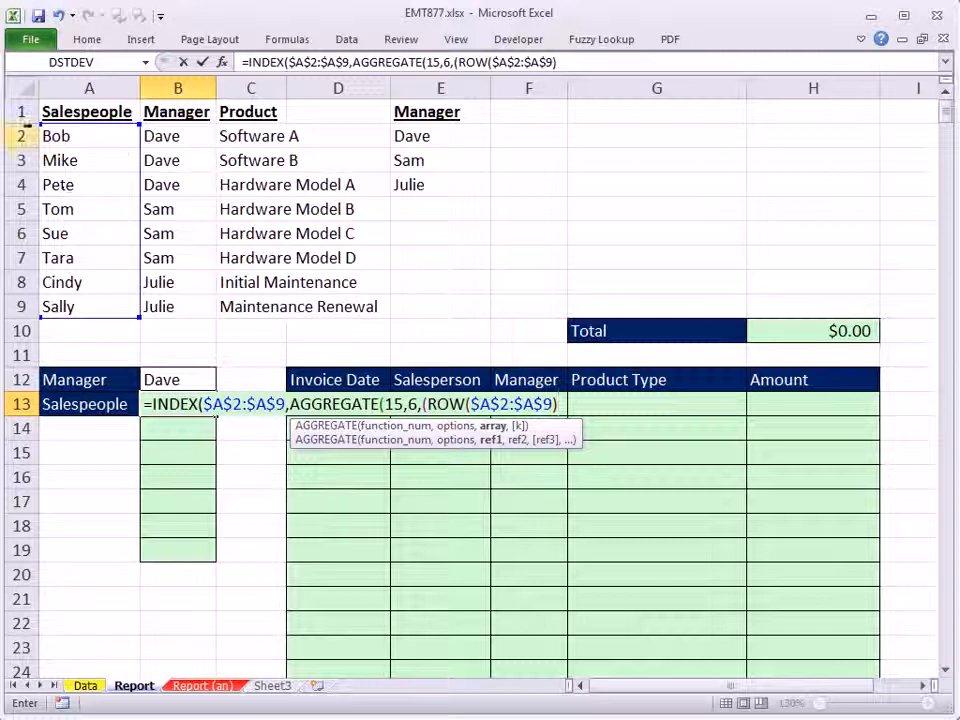
text(-row)
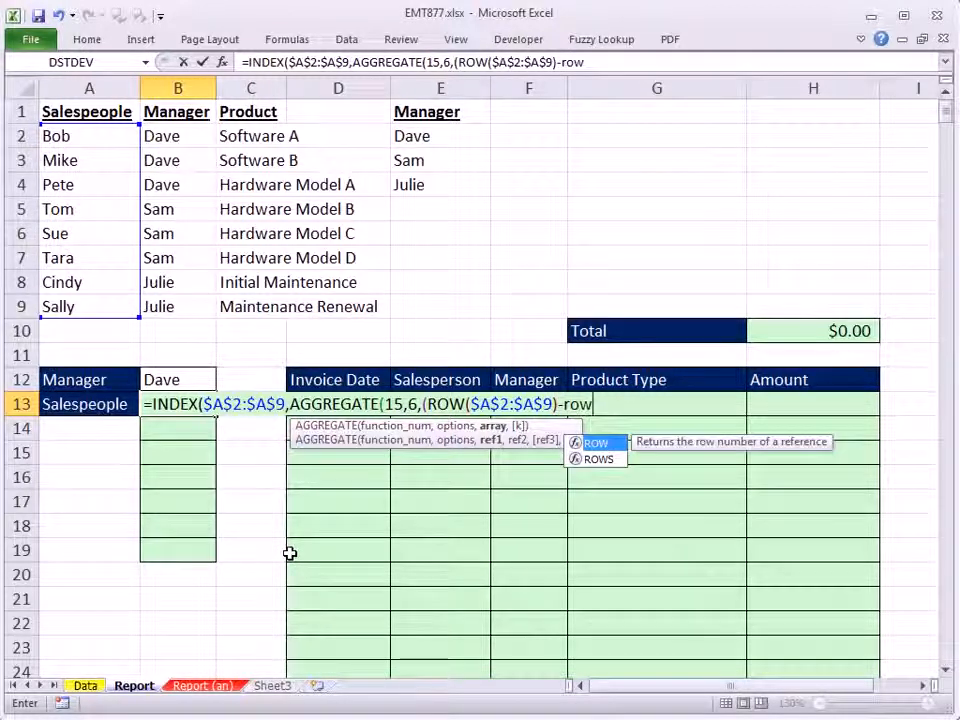
key(Tab)
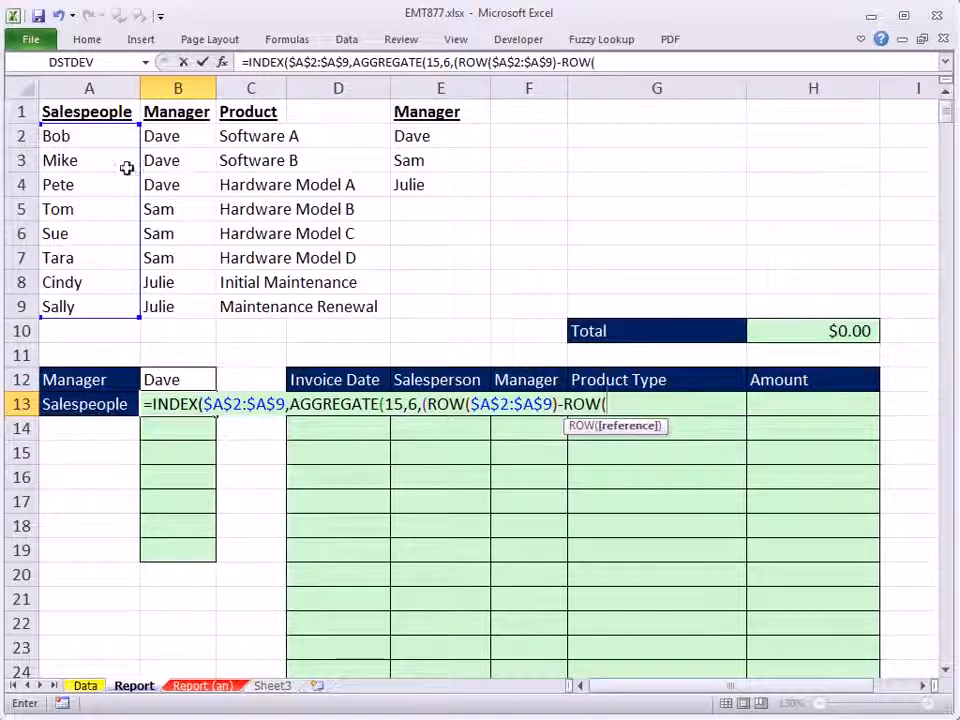
click(107, 138)
key(F4)
text())
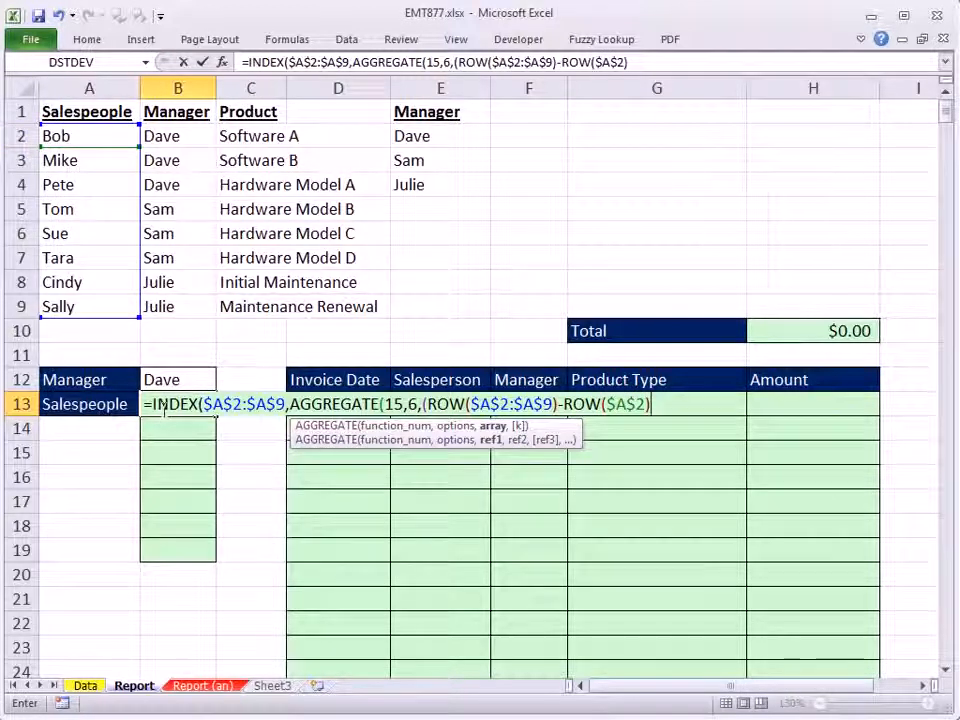
text(+1)/)
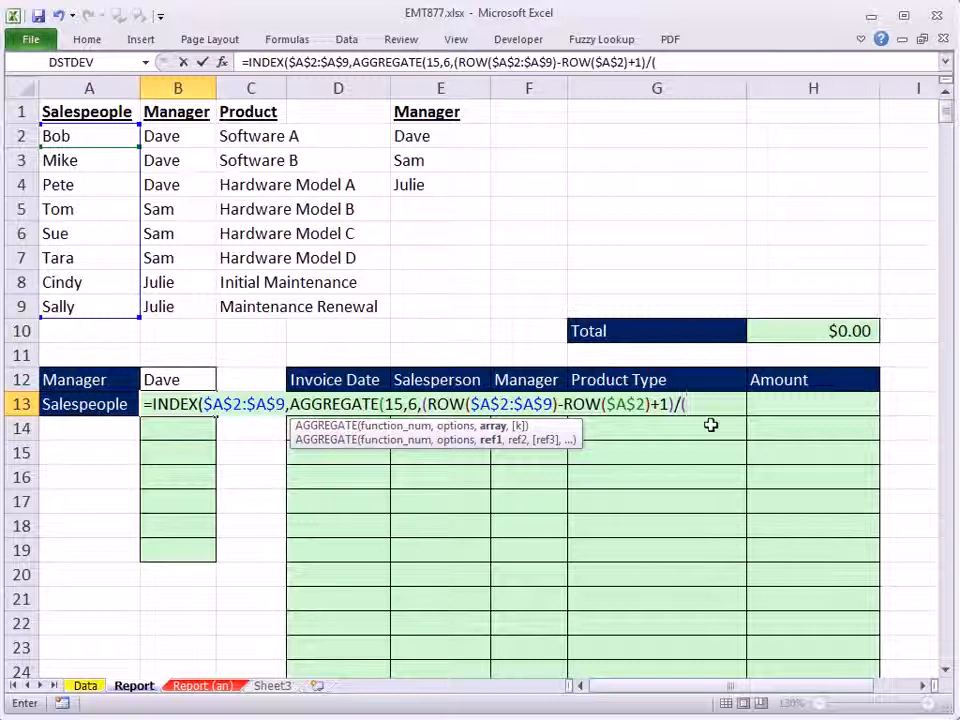
- Divide the row positions by the manager match test ($B$2:$B$9=$B$12) inside the AGGREGATE array argument
text(()
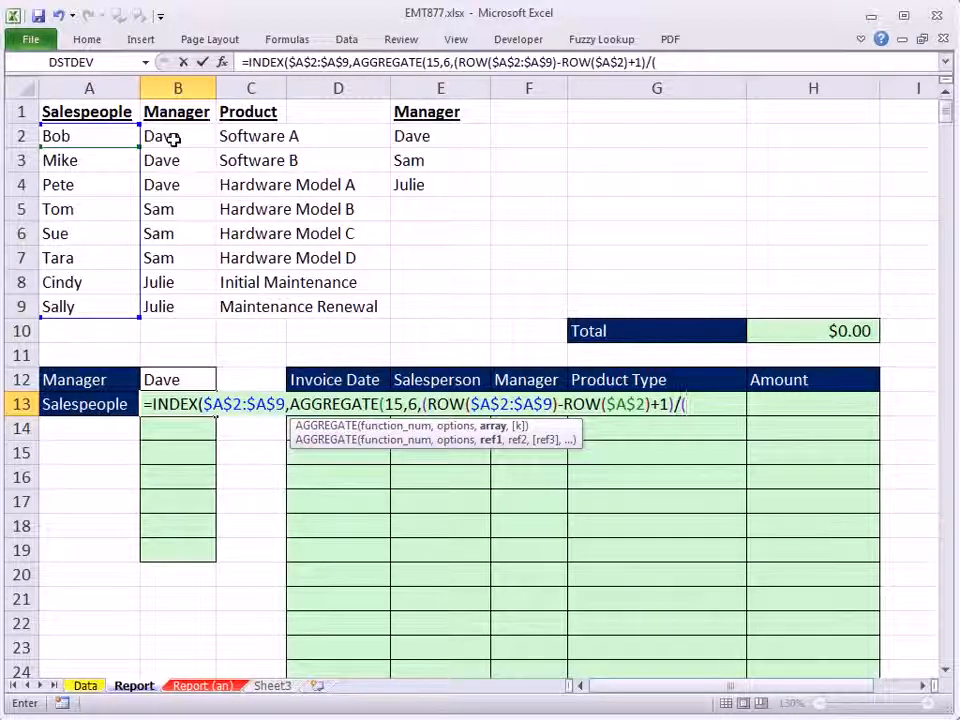
drag(173, 135, 191, 302)
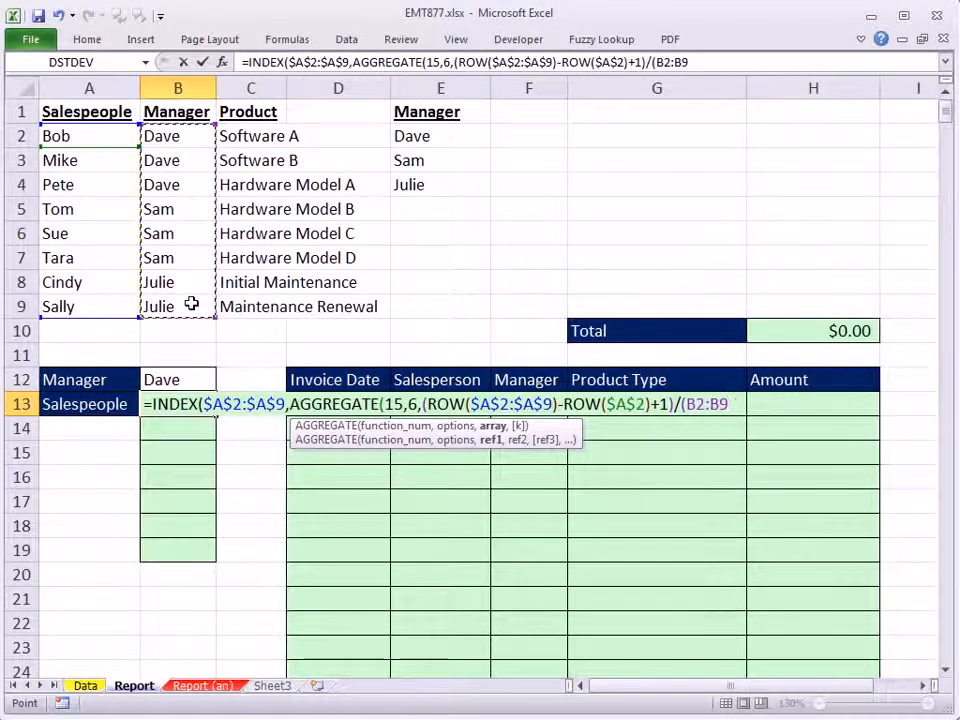
key(F4)
text(=)
click(187, 383)
key(F4)
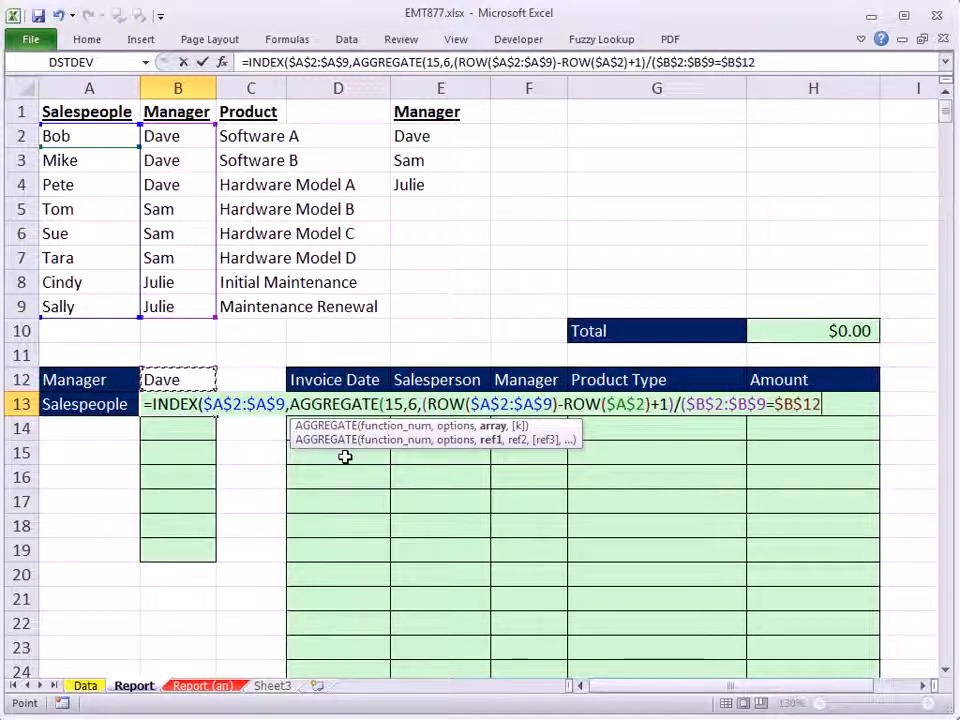
text())
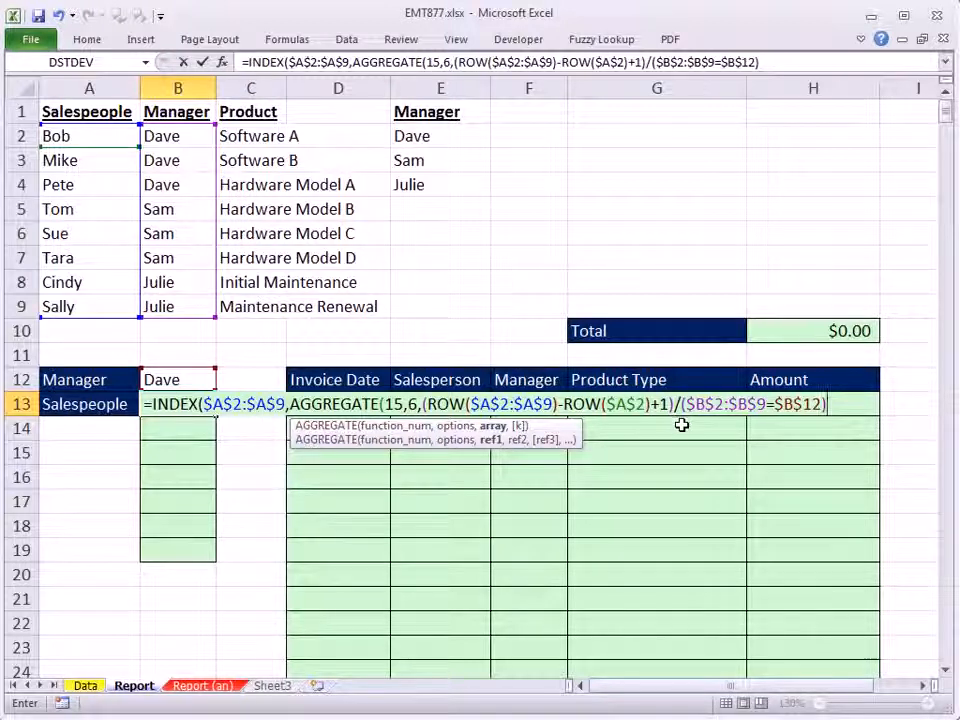
- Evaluate the AGGREGATE array argument within the B13 formula to inspect its values, and restore the original expression
click(415, 405)
click(844, 411)
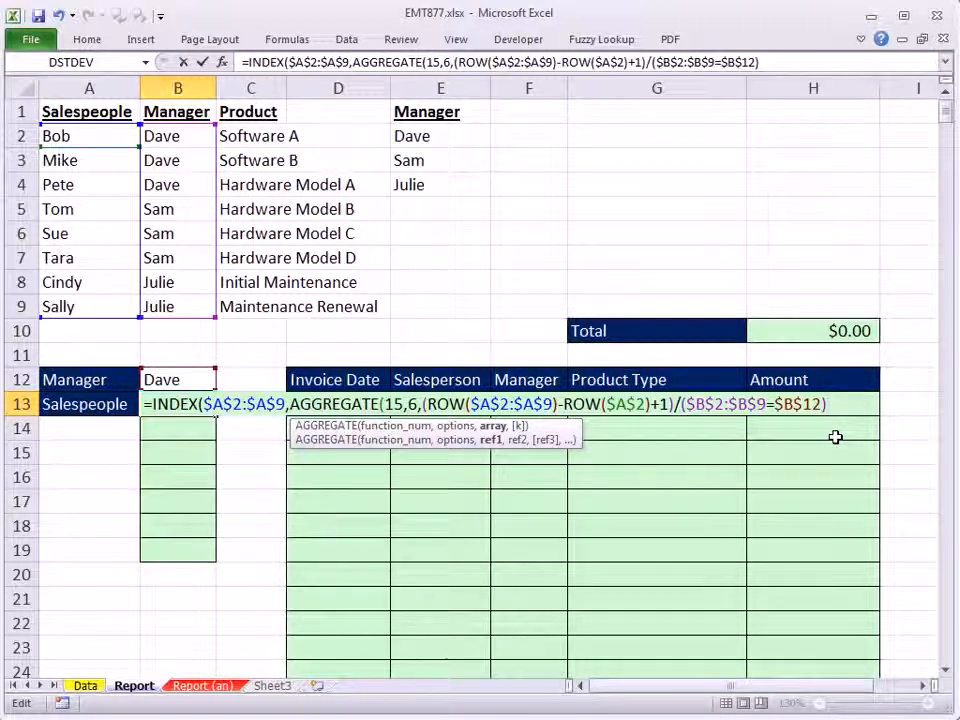
drag(827, 404, 465, 404)
key(shift+Left)
key(shift+Left)
key(shift+Left)
key(shift+Left)
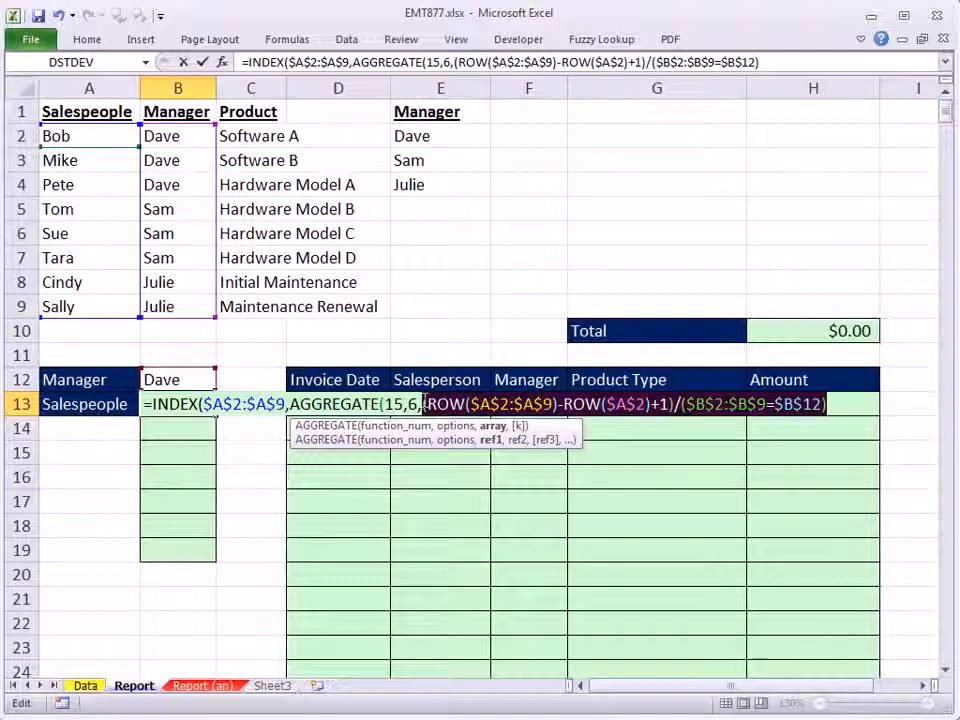
key(F9)
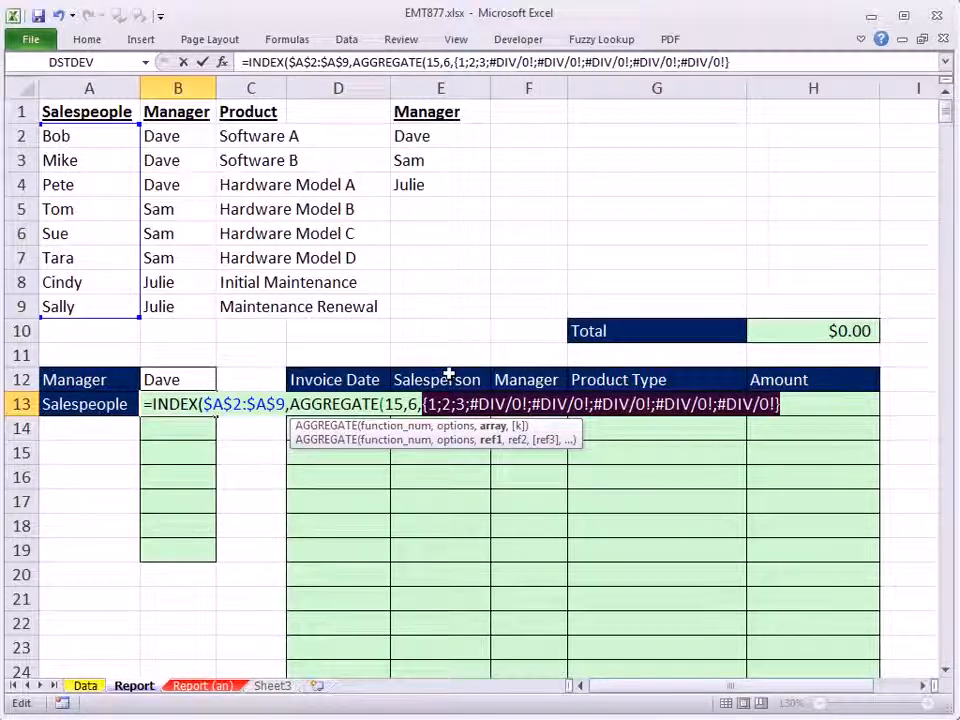
key(ctrl+z)
click(849, 411)
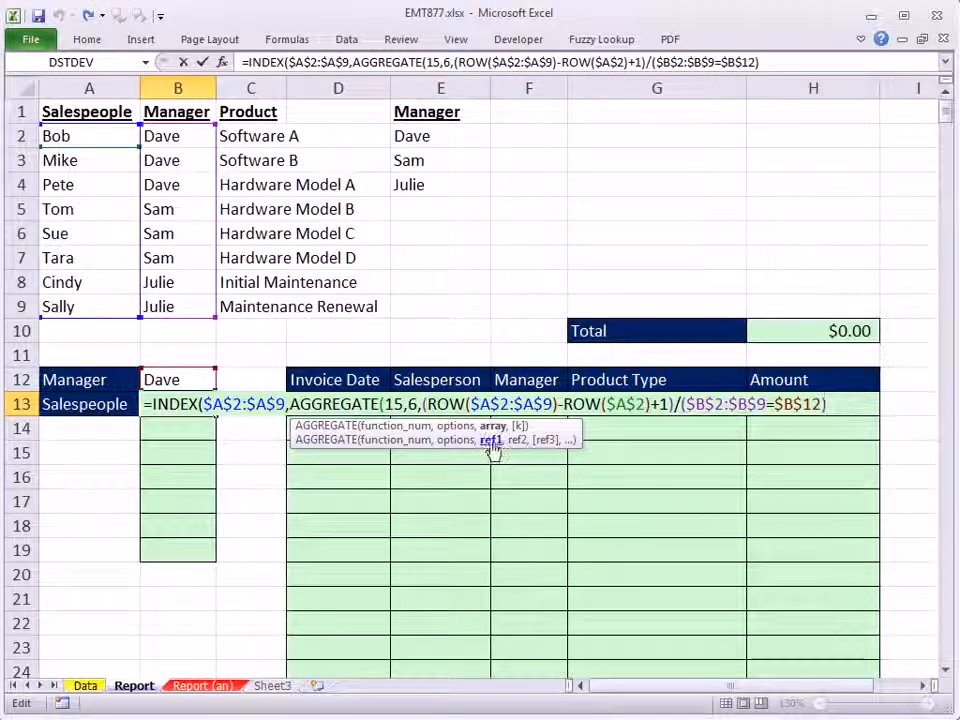
- Complete the B13 formula with ROWS(B$13:B13) as AGGREGATE's k argument, and copy it down through B19
text(,)
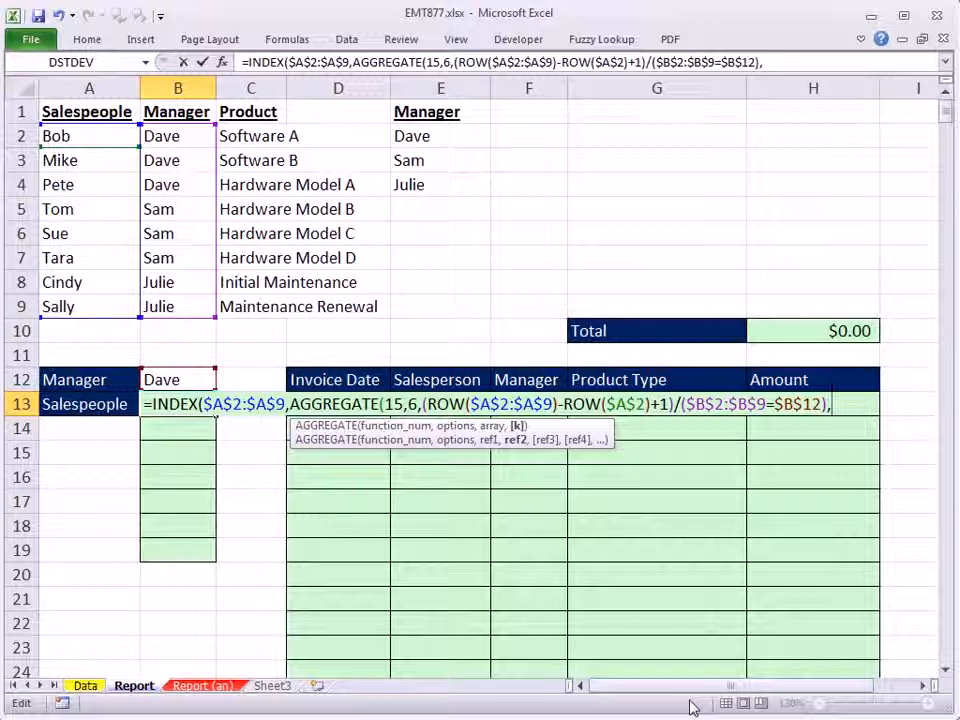
text(rows)
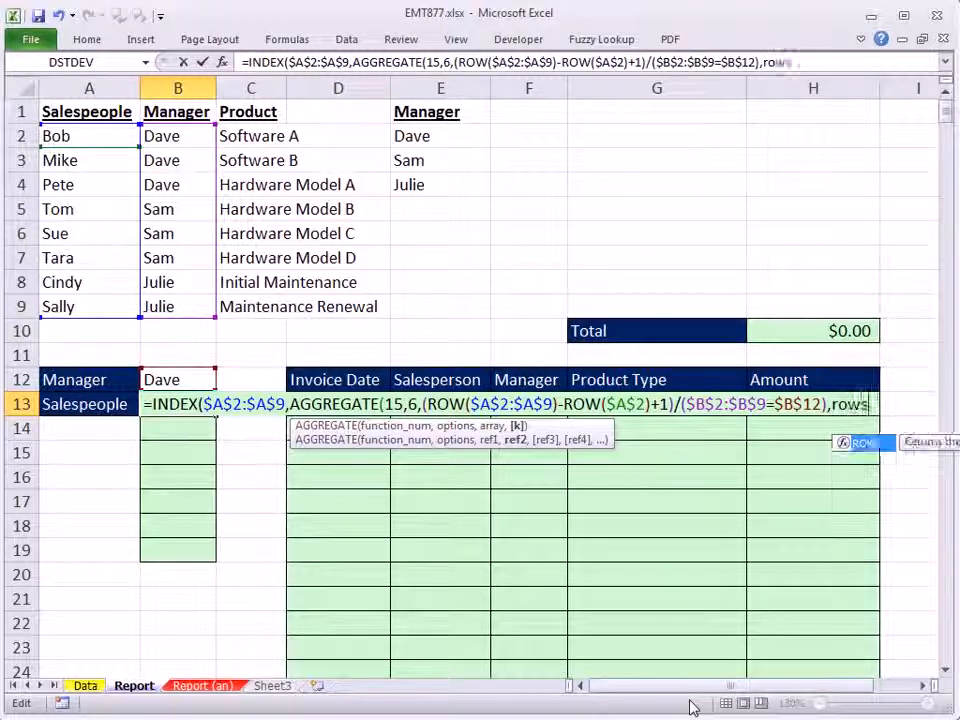
key(Tab)
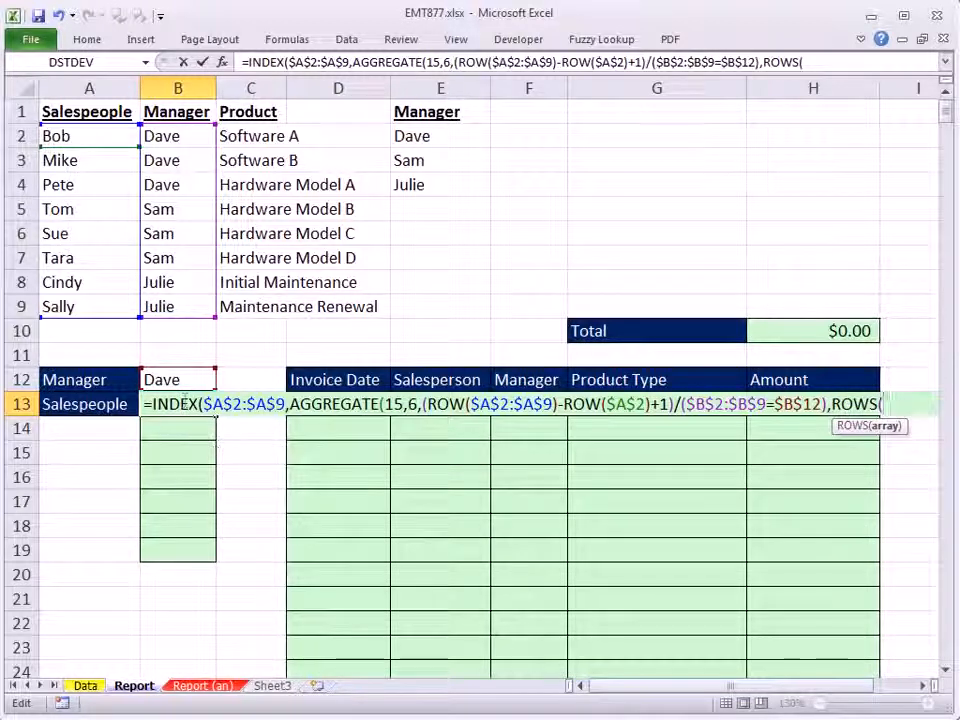
text(B)
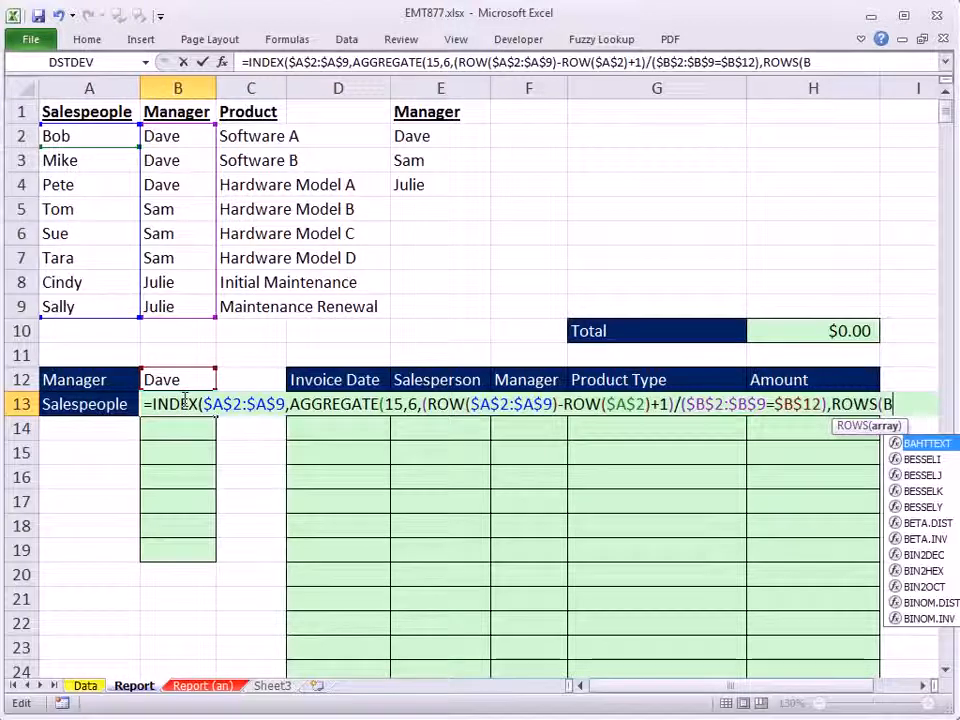
text($13:B1)
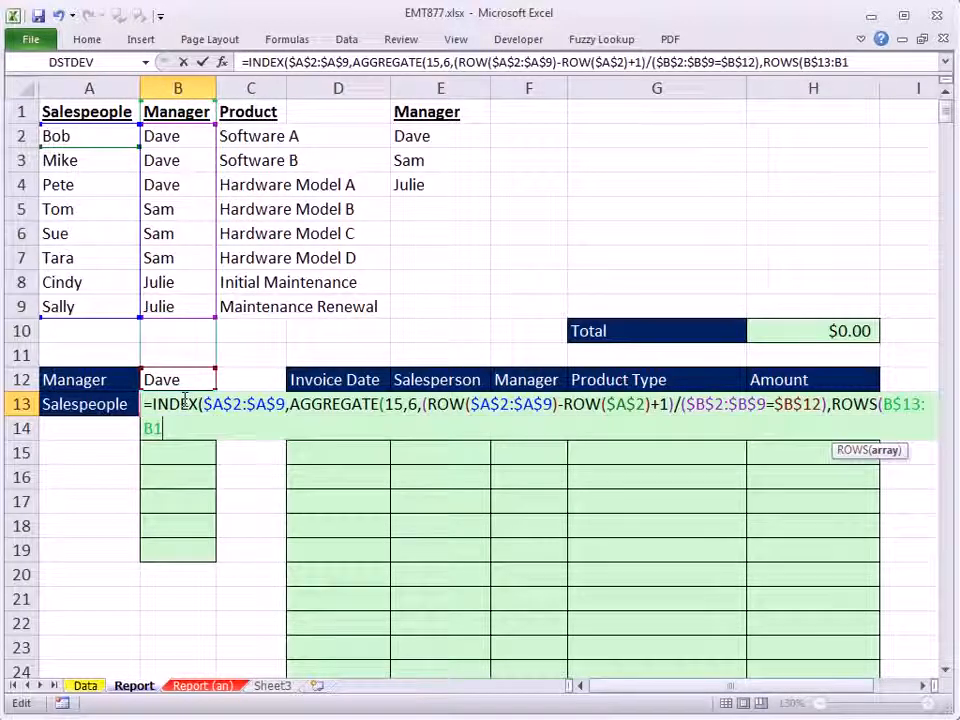
text(3))
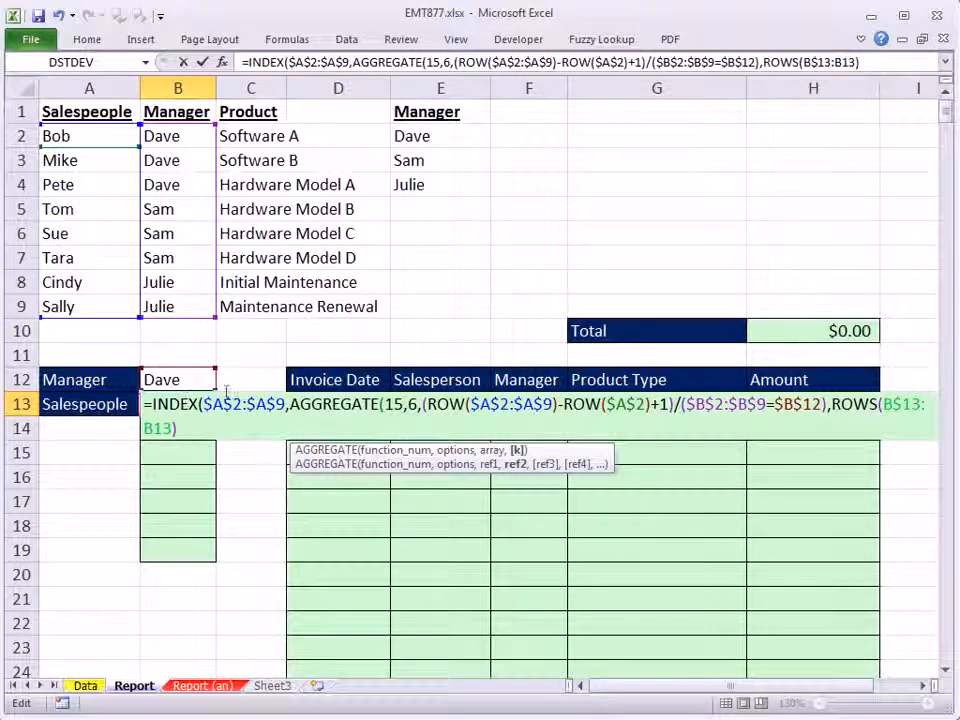
drag(300, 455, 5, 463)
text())
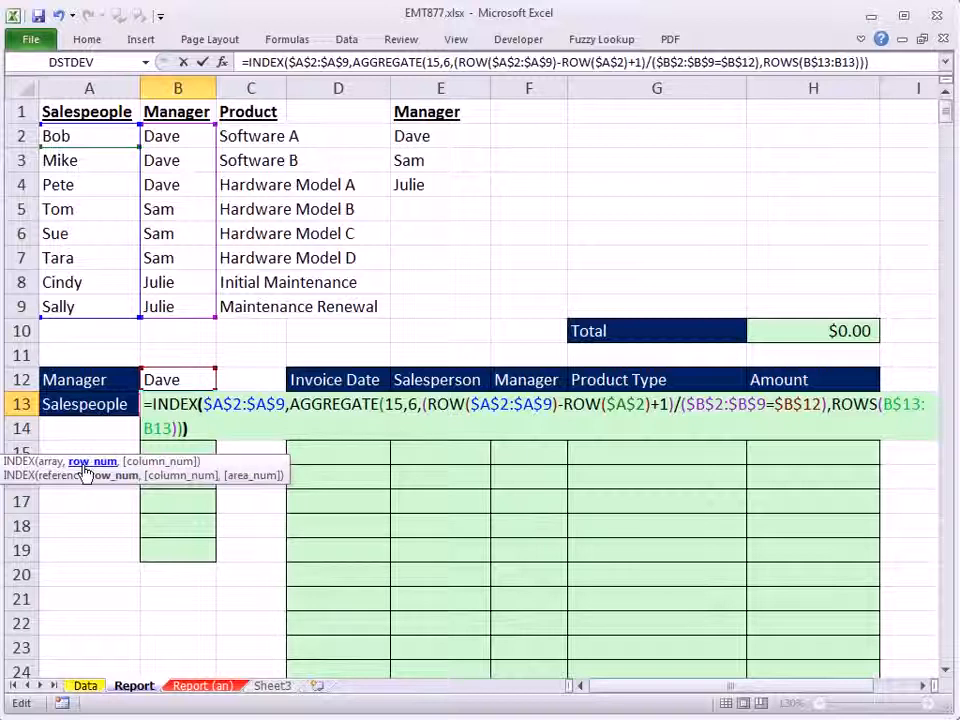
text())
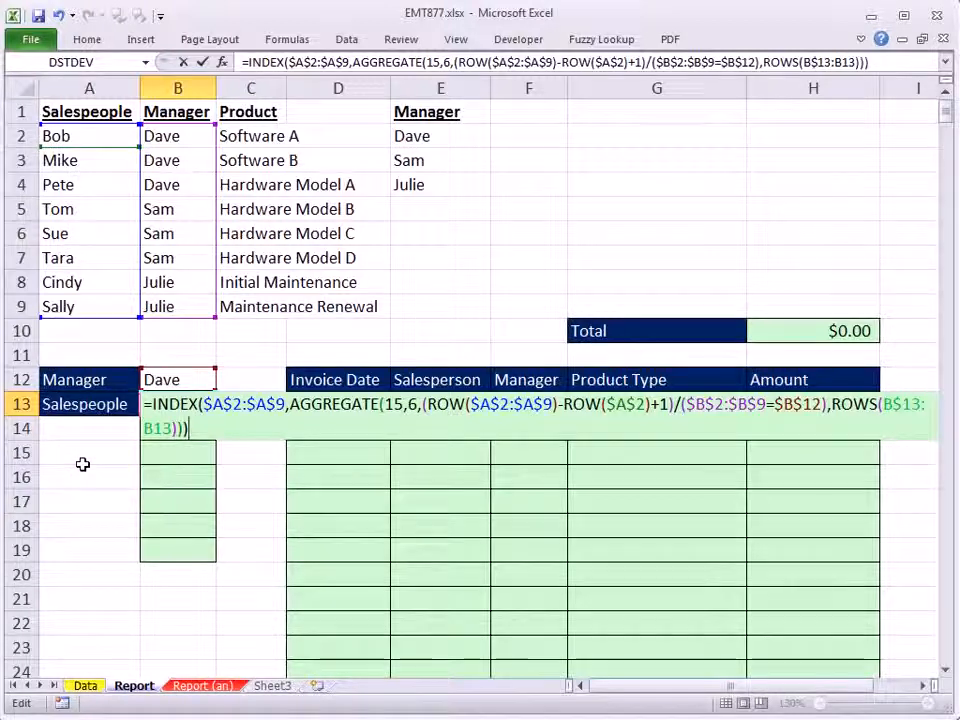
key(ctrl+Return)
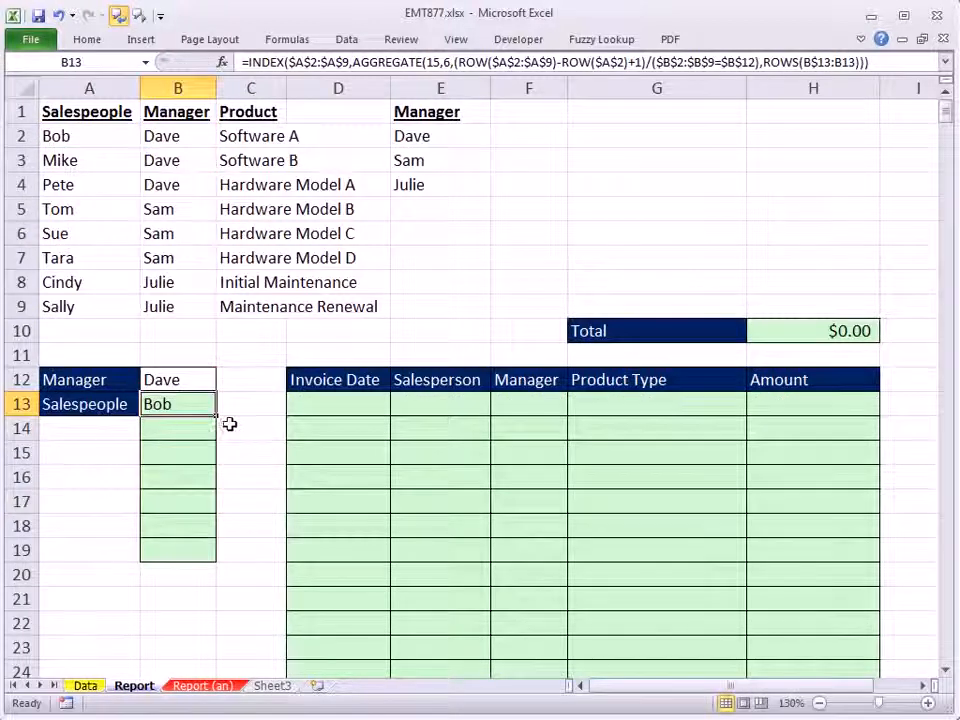
drag(221, 418, 220, 556)
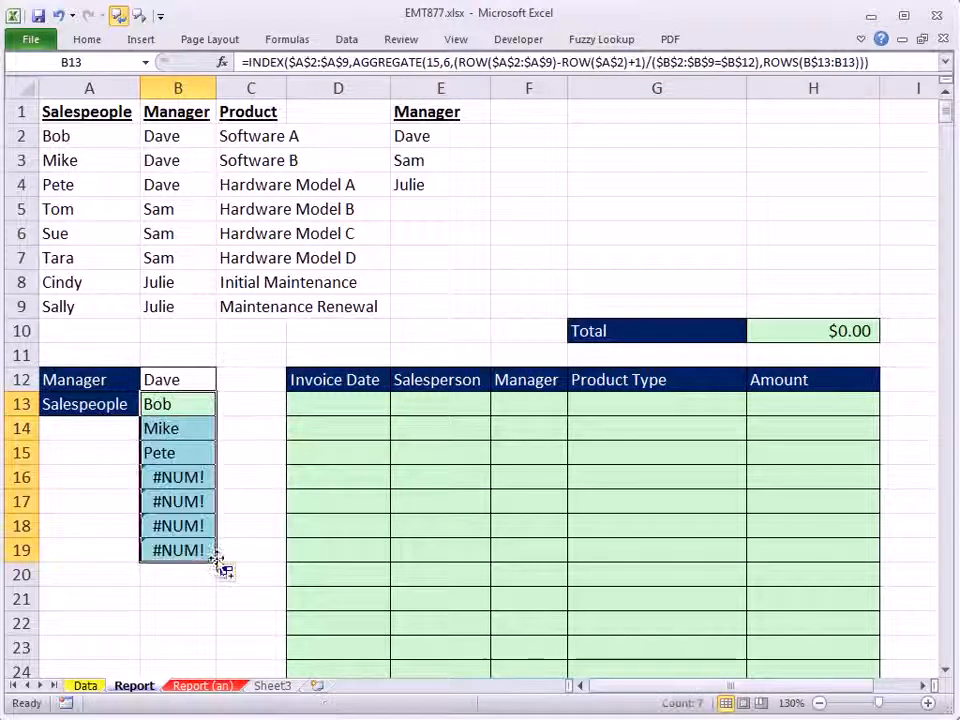
- Wrap the B13 formula in IFERROR with "" as the value if error, and copy it down through B19
double_click(178, 407)
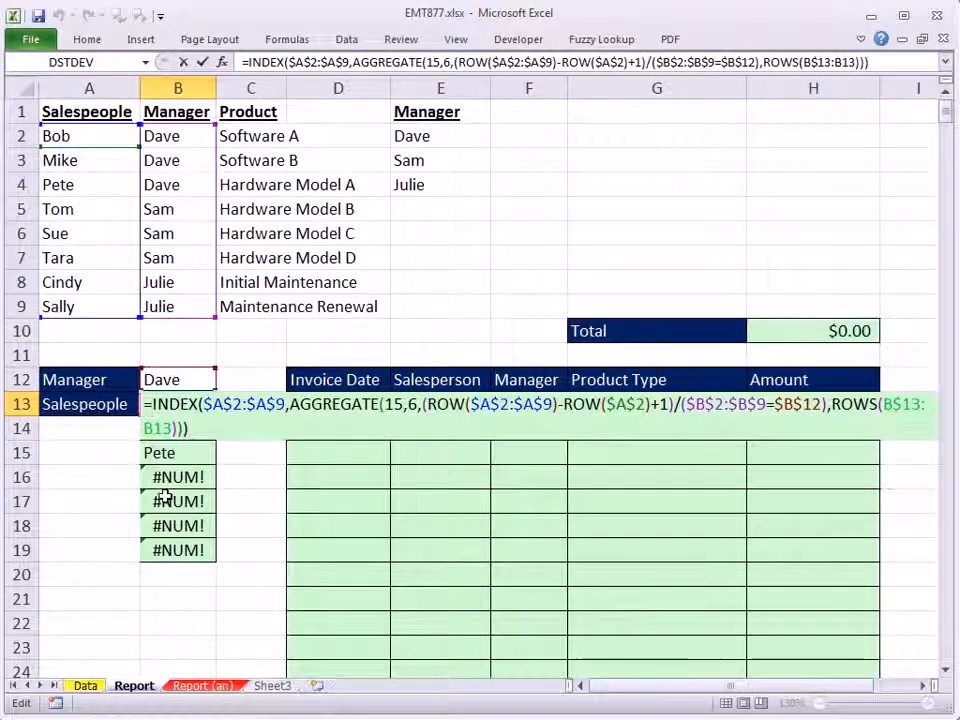
text(IFERROR()
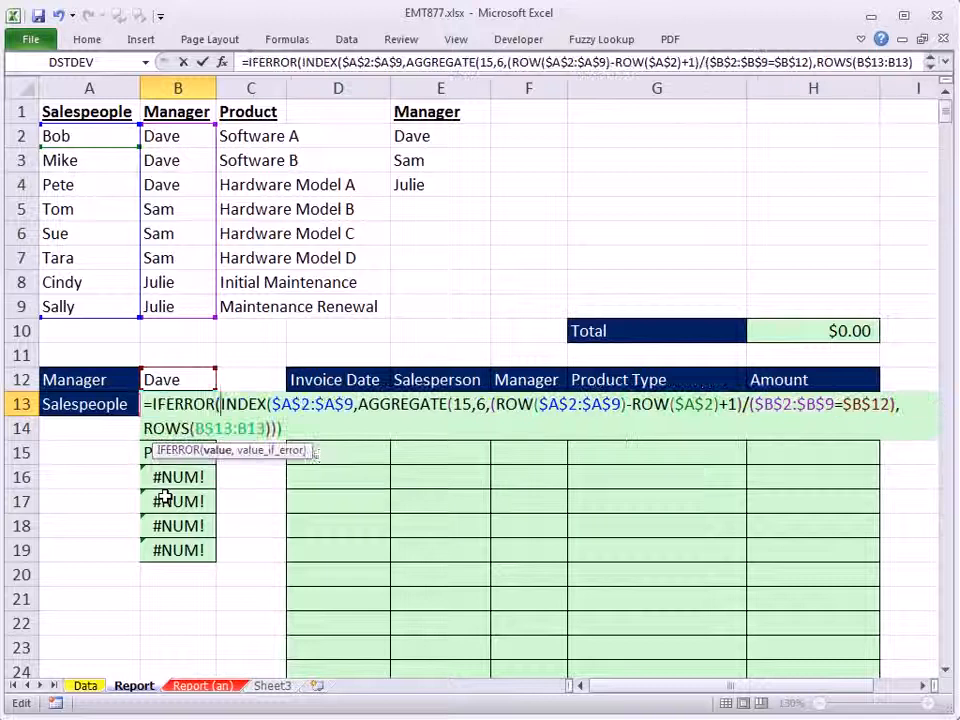
click(307, 425)
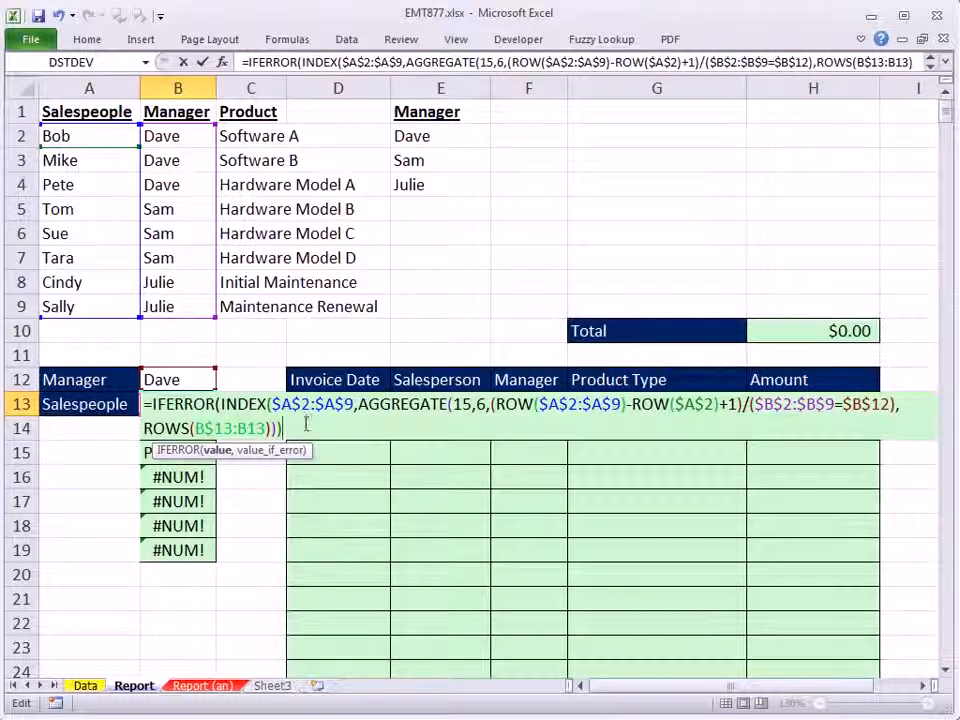
text(,"")
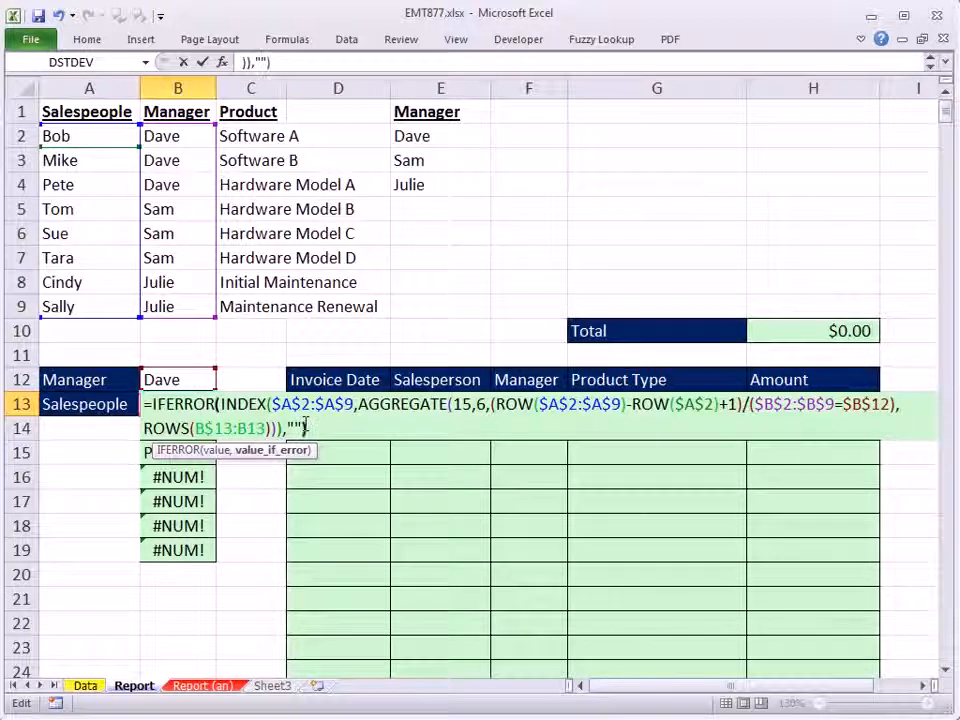
key(ctrl+Return)
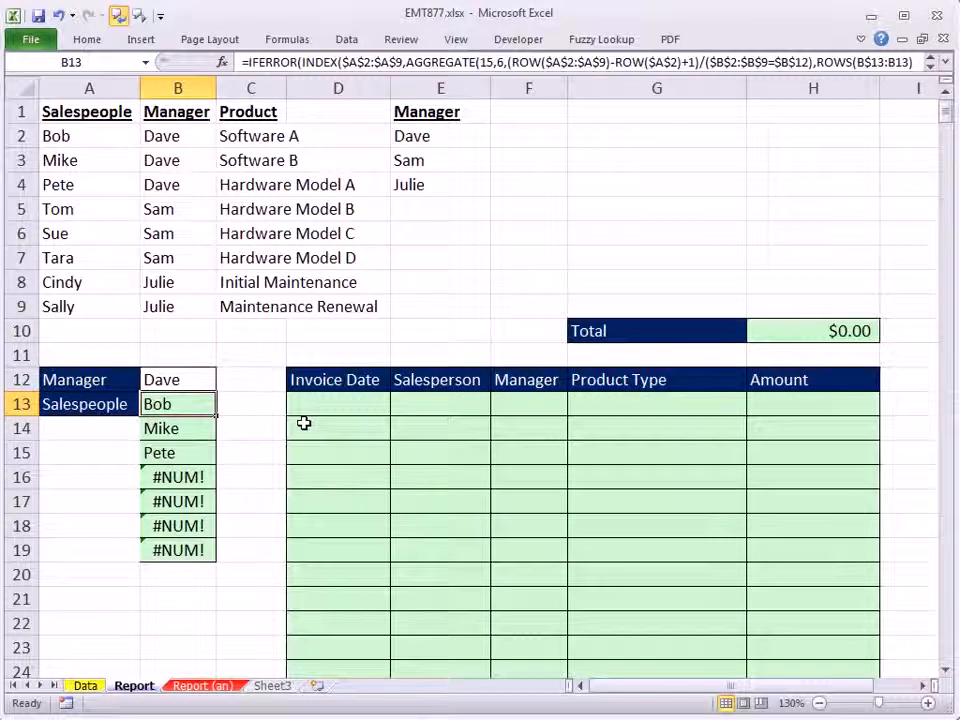
double_click(216, 416)
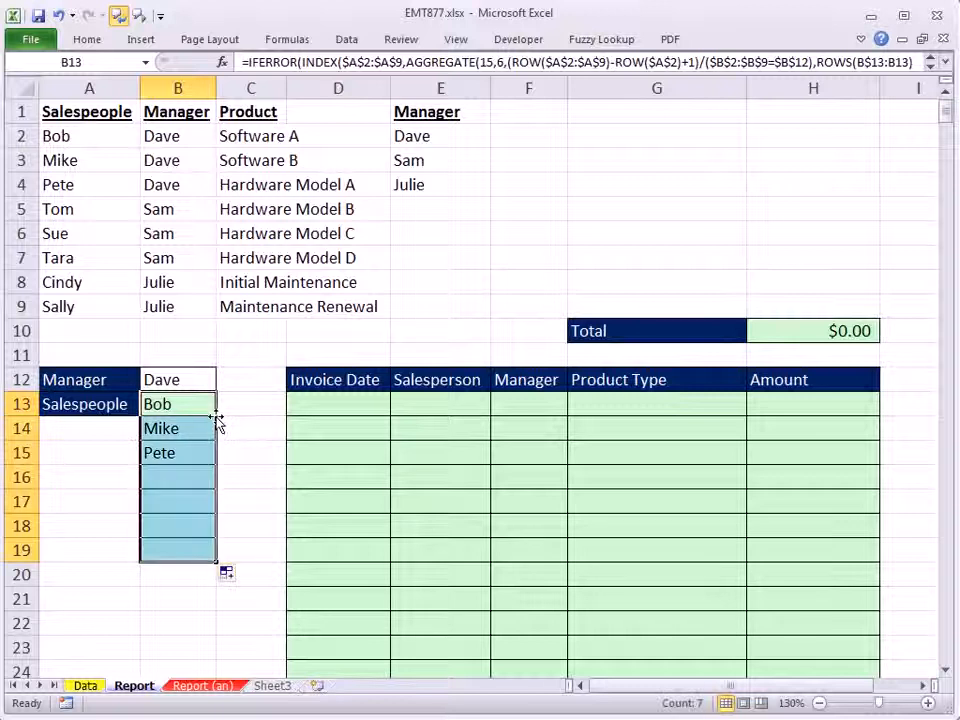
- Compare the Report sheet's extracted salespeople list with the Salesperson column on the Data sheet
click(333, 404)
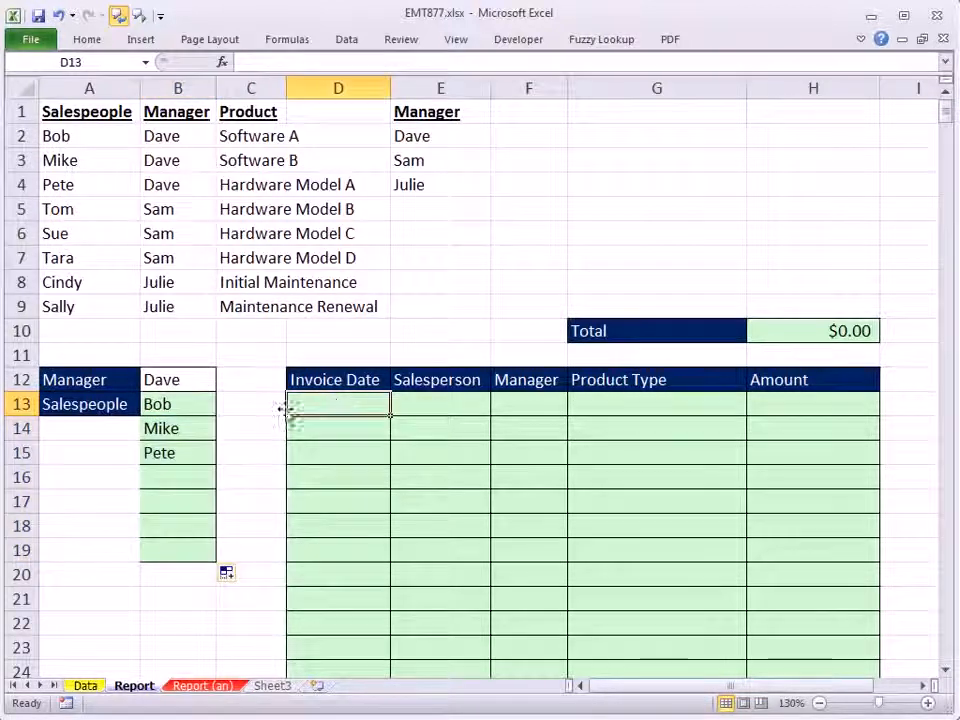
click(207, 403)
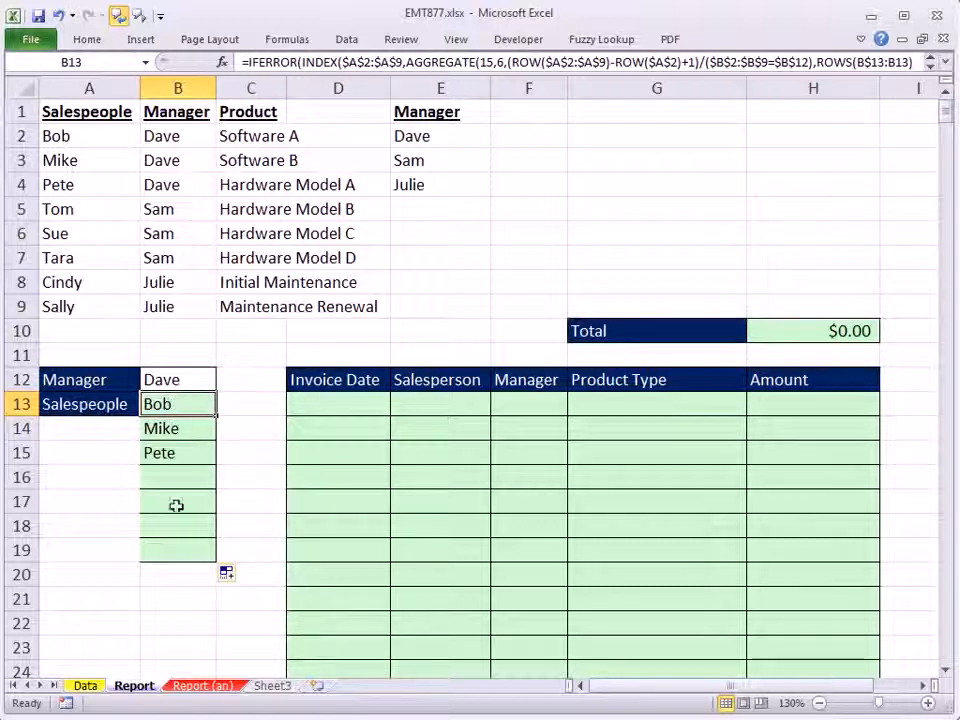
click(86, 687)
click(203, 144)
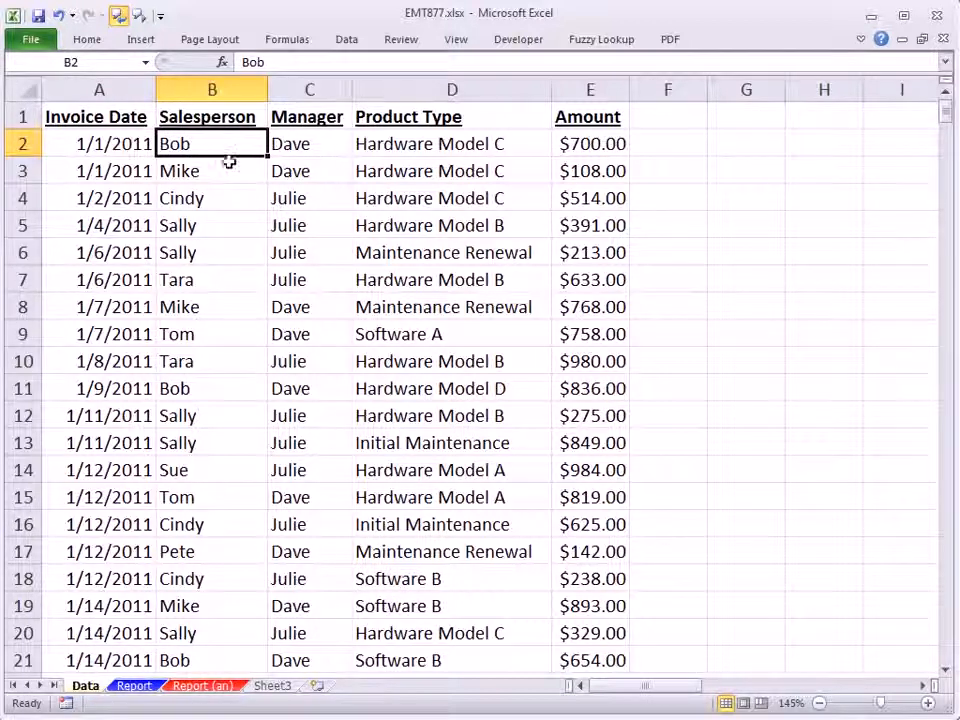
click(132, 686)
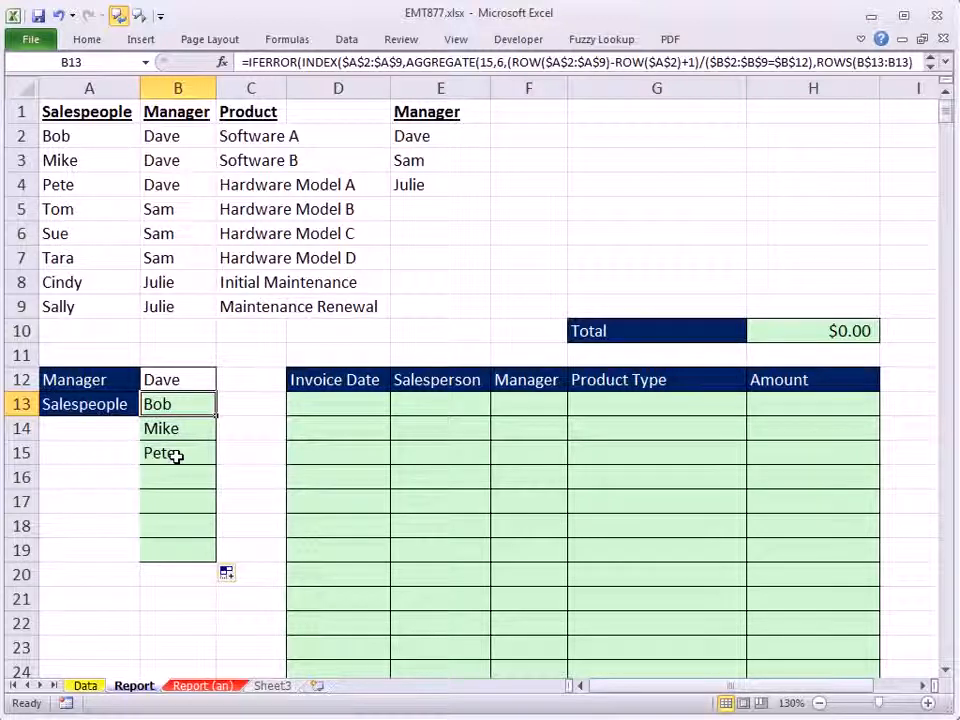
- Test the salespeople list by choosing the third manager in B12's list, followed by the second manager
click(186, 379)
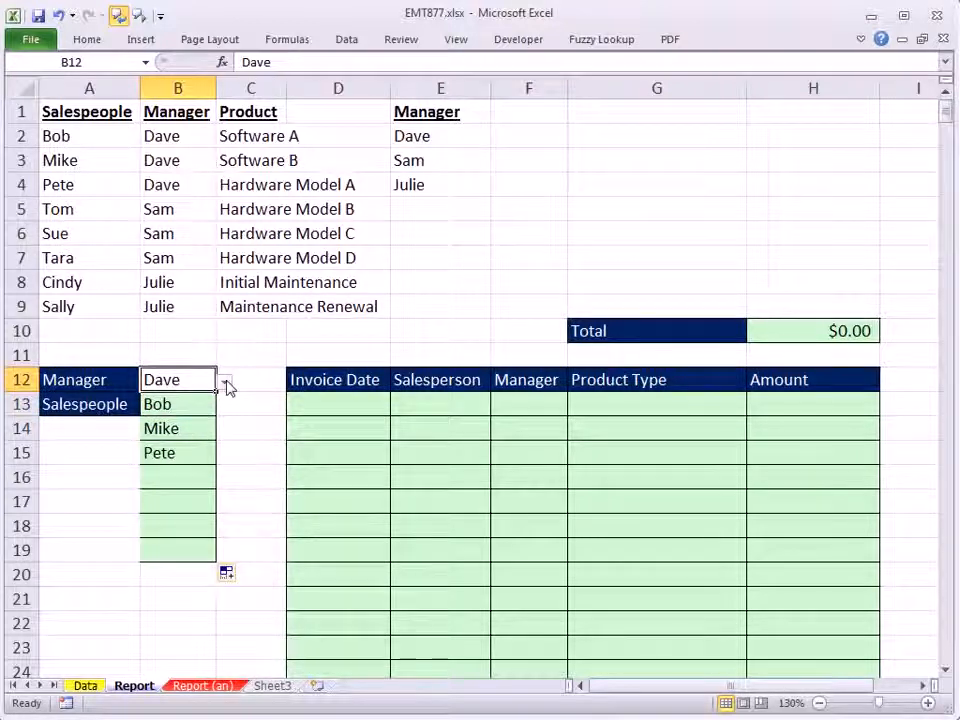
click(225, 382)
click(166, 432)
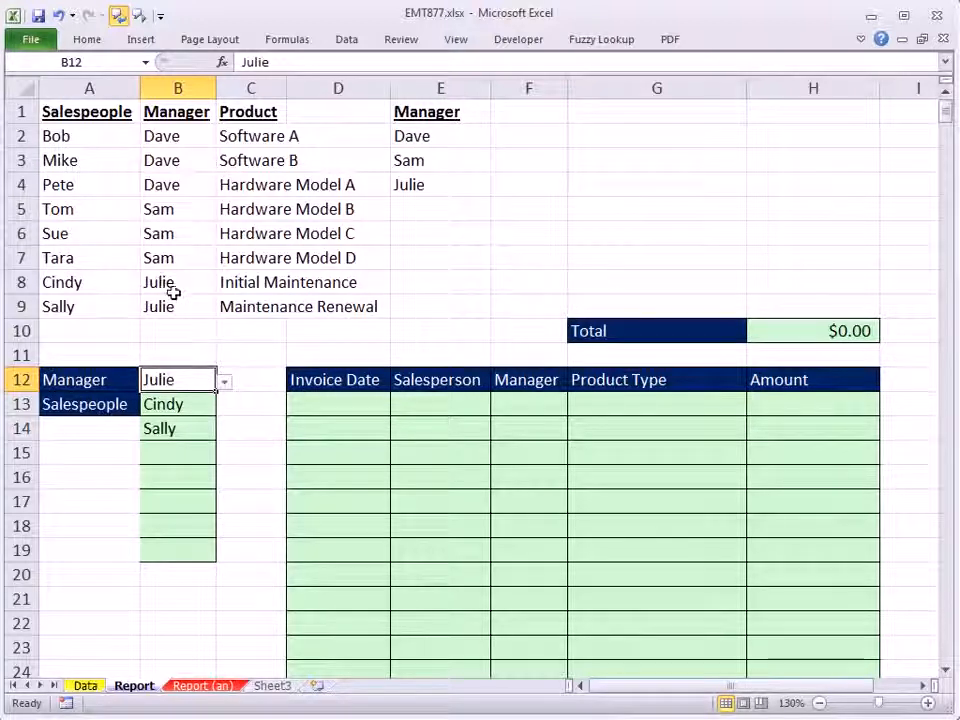
click(226, 383)
click(167, 417)
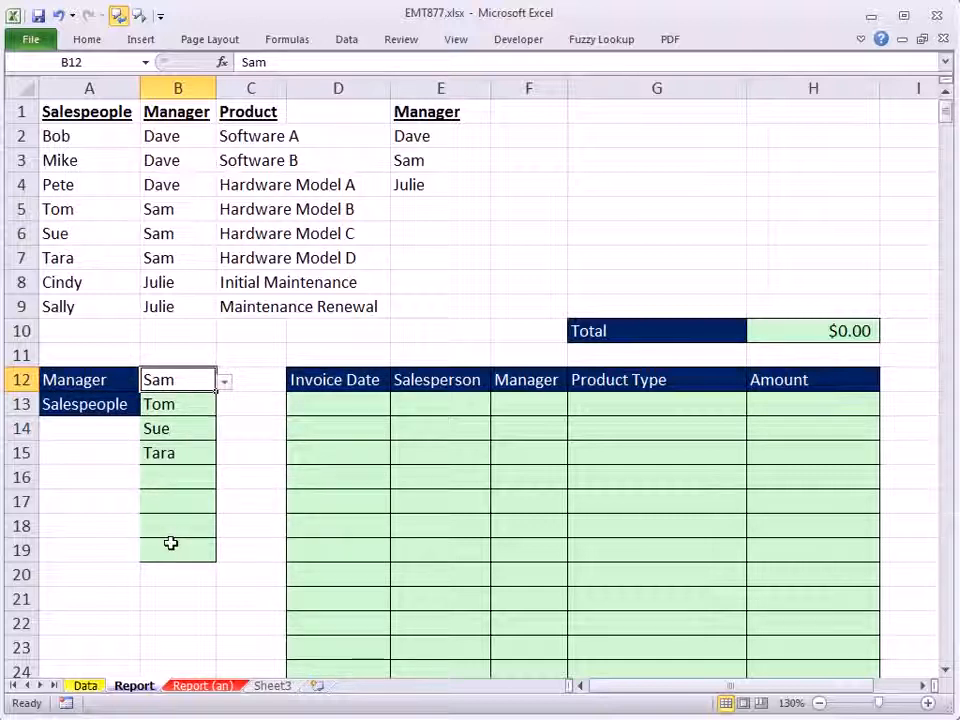
- Enter =INDEX(Data!A$2:A$489,2) in D13, locking only the rows of the Data sheet's invoice date range
click(348, 407)
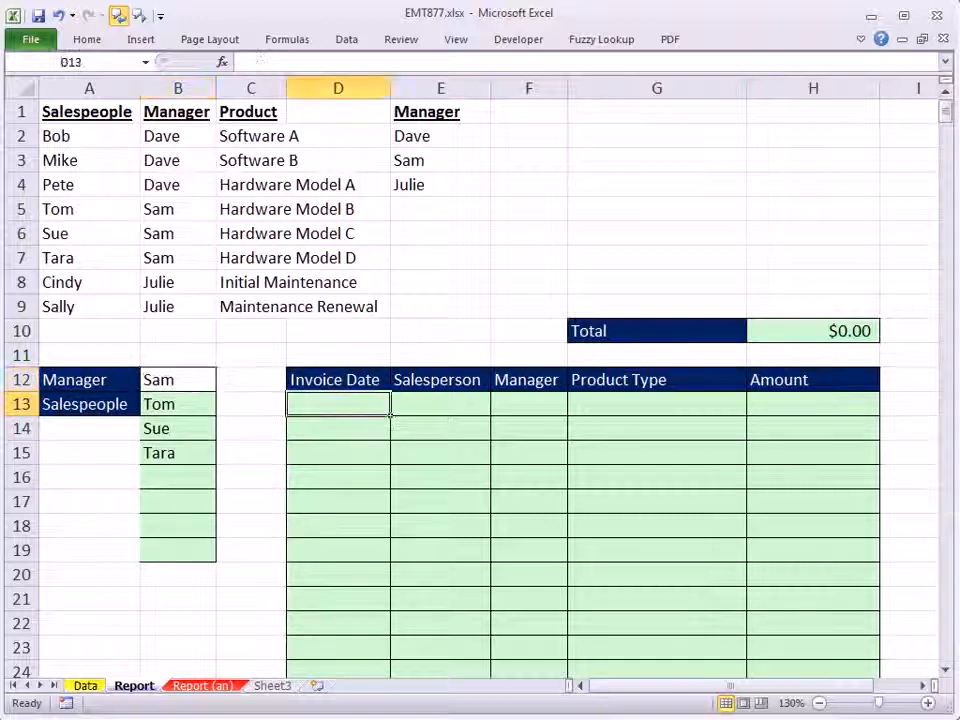
text(=in)
key(Tab)
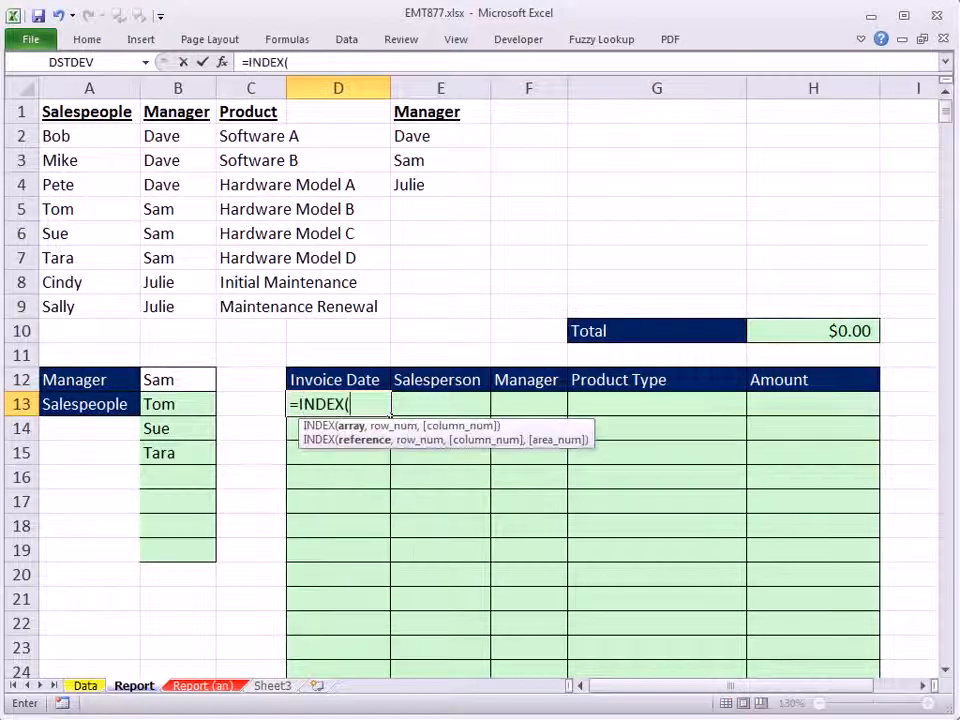
click(87, 689)
click(101, 143)
key(ctrl+shift+Down)
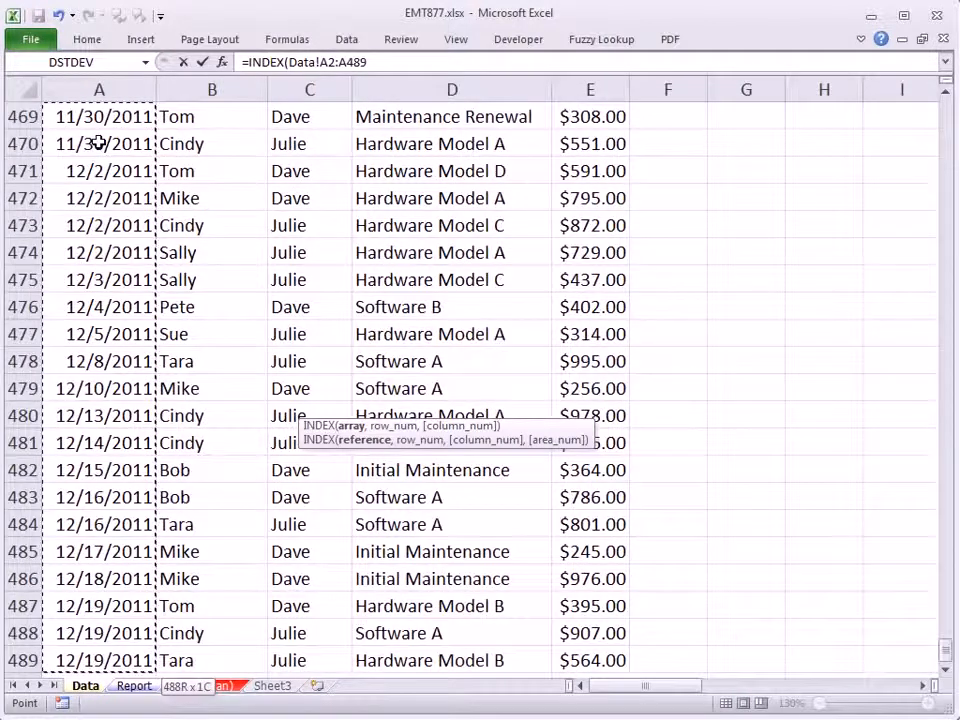
key(F4)
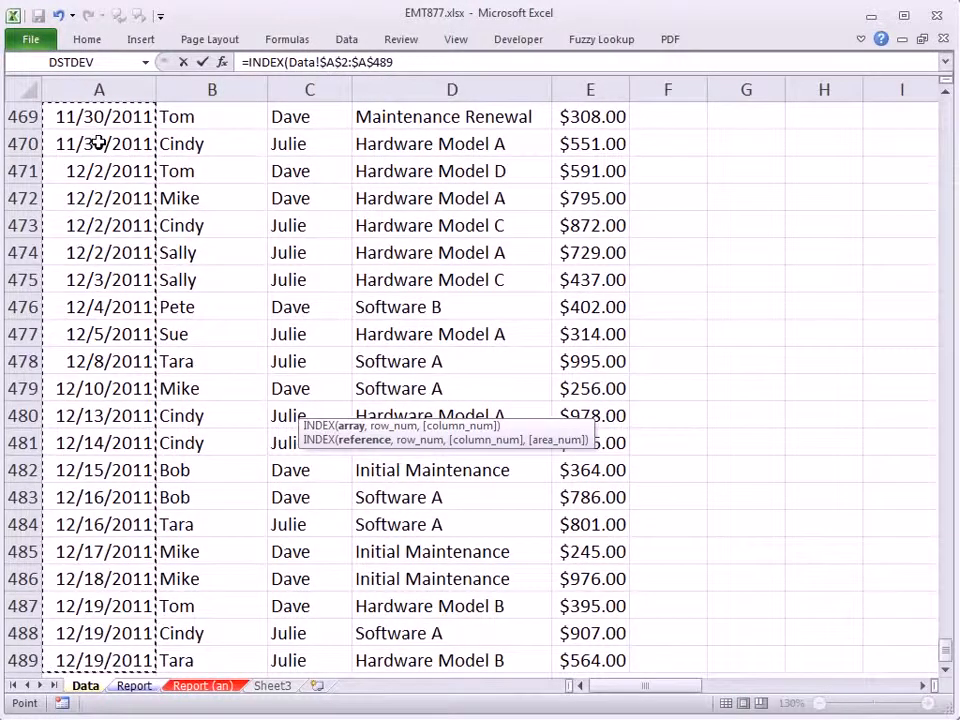
key(F4)
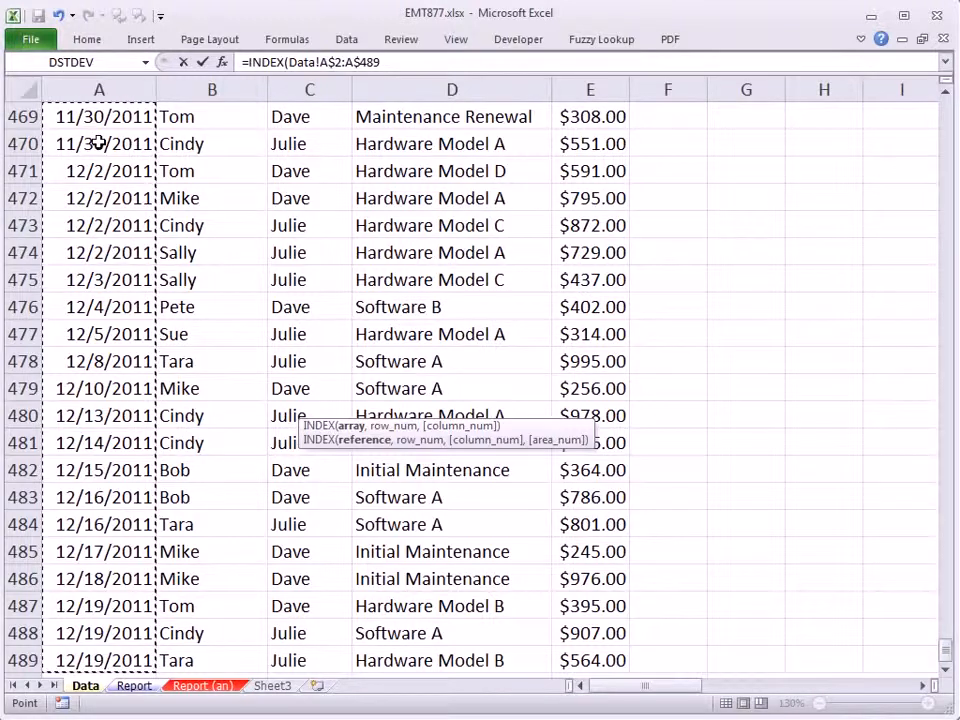
text(,2)
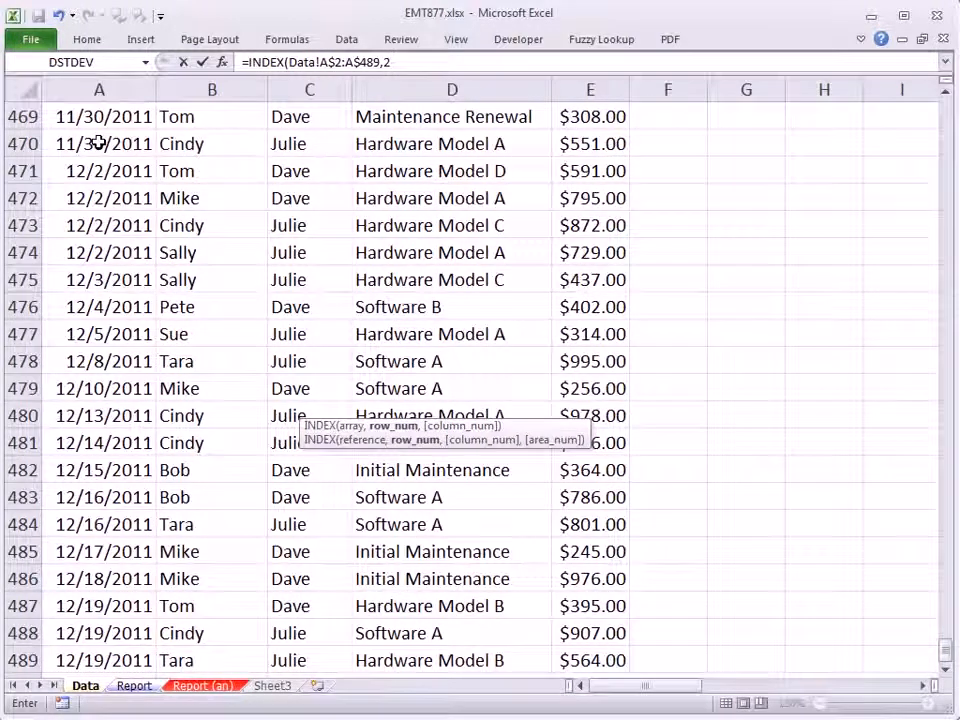
key(ctrl+Return)
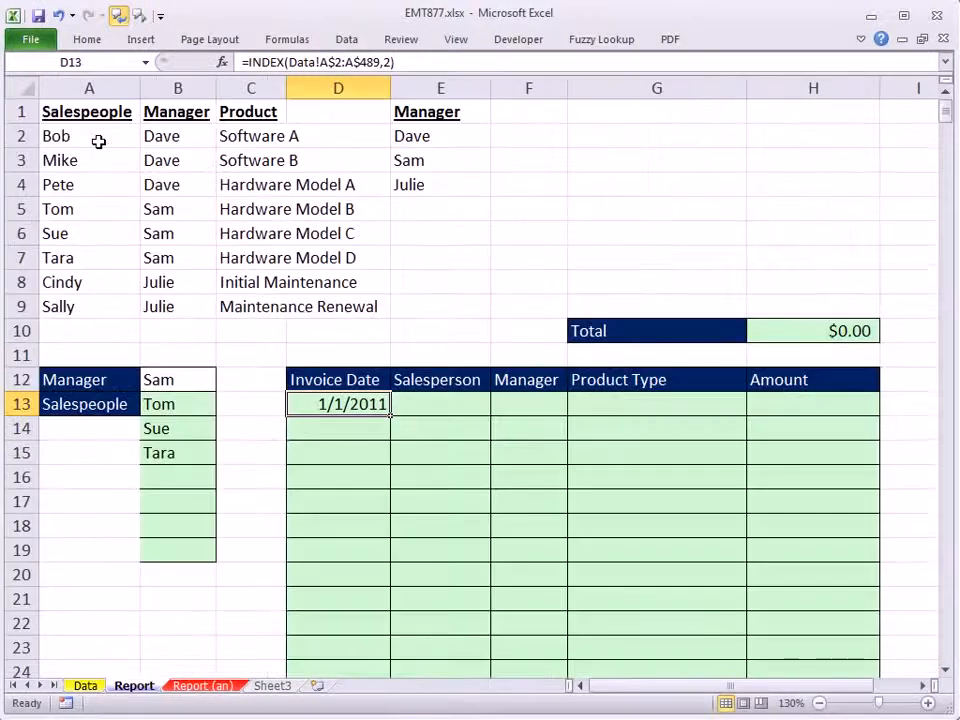
- Replace the row number 2 in D13's INDEX formula with an AGGREGATE function using function number 15 and option 6
double_click(358, 401)
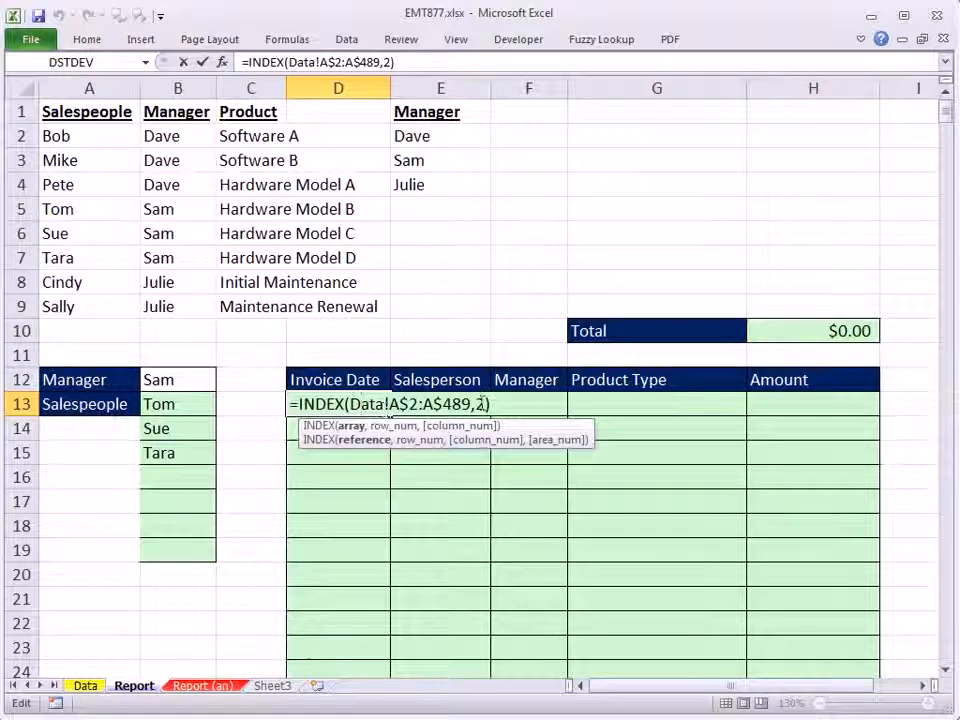
drag(476, 404, 537, 411)
key(BackSpace)
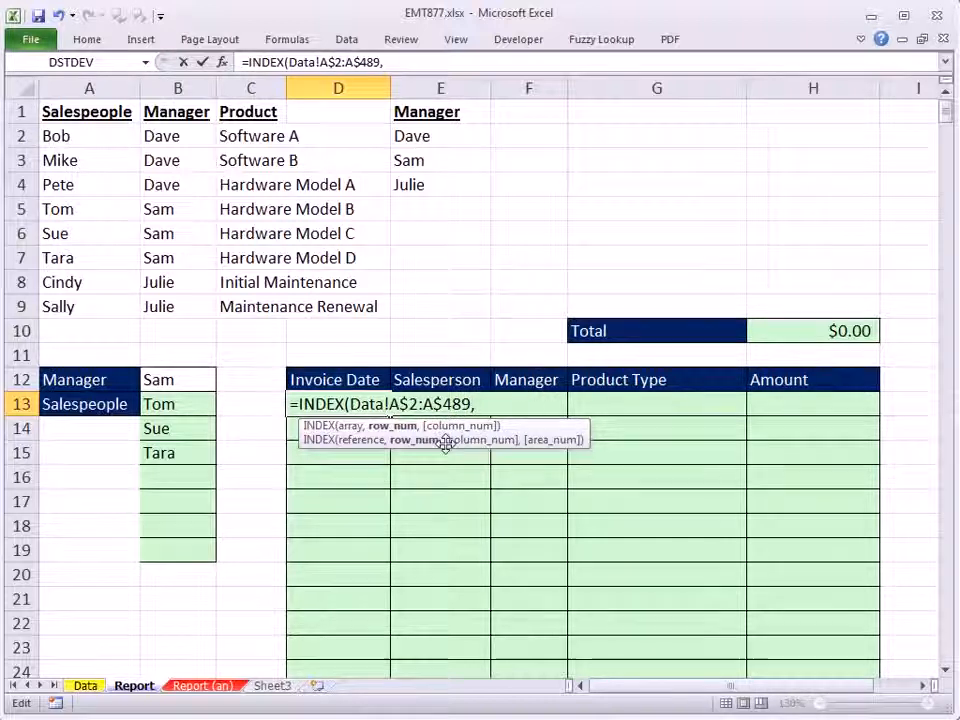
text(g)
key(Tab)
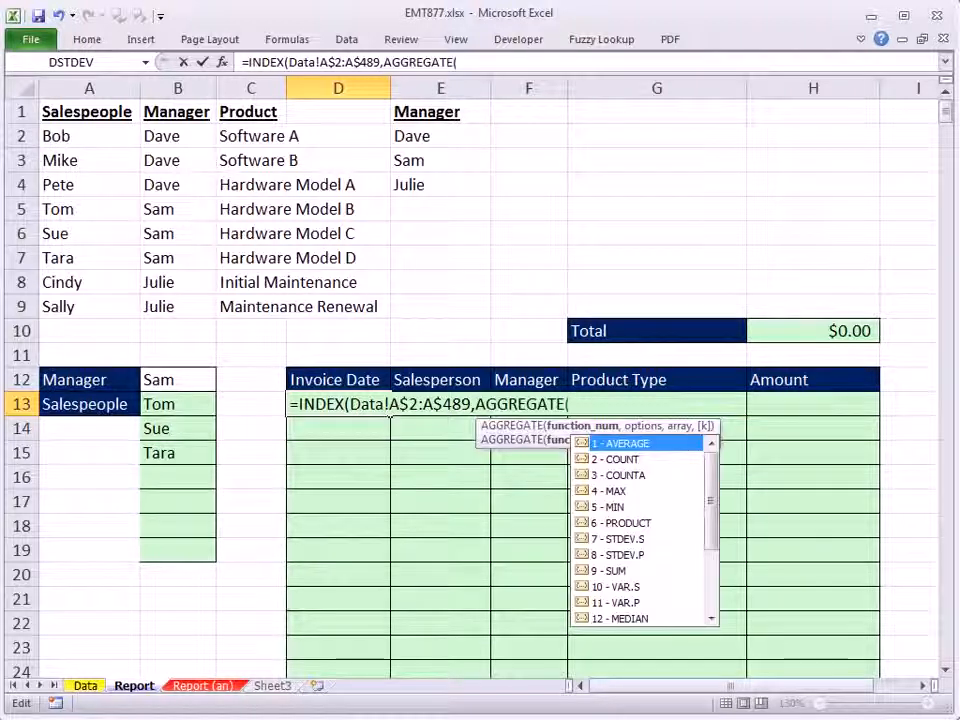
text(15,6,)
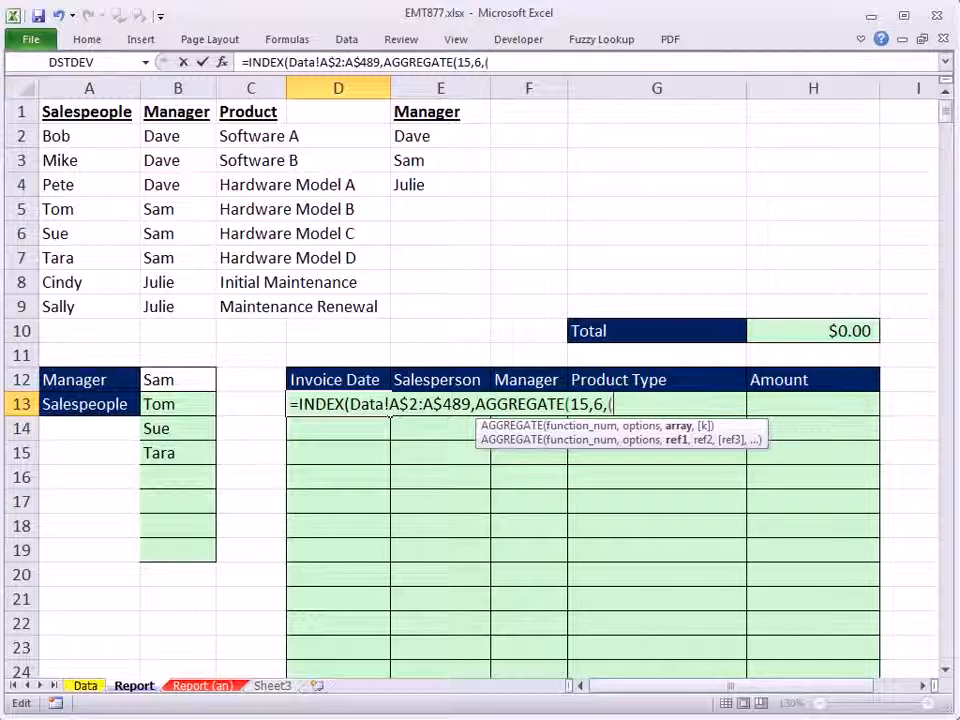
- Start AGGREGATE's array argument with an opening parenthesis and ROW(Data!A$2:A$489), reusing the range from INDEX
text((row)
key(Tab)
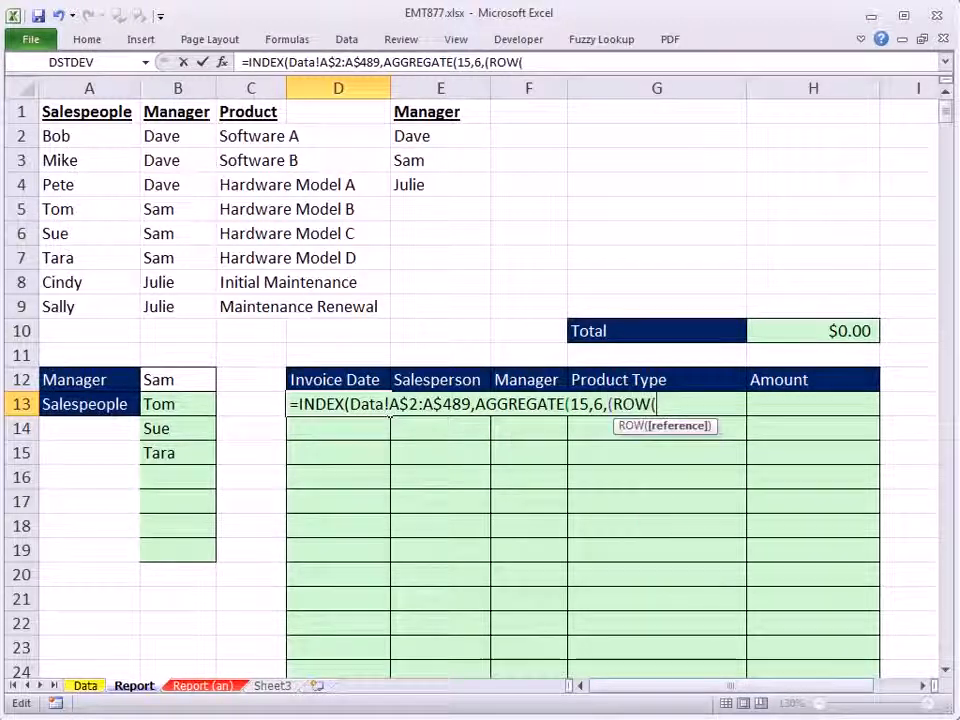
drag(352, 401, 465, 401)
key(ctrl+c)
click(692, 403)
key(ctrl+v)
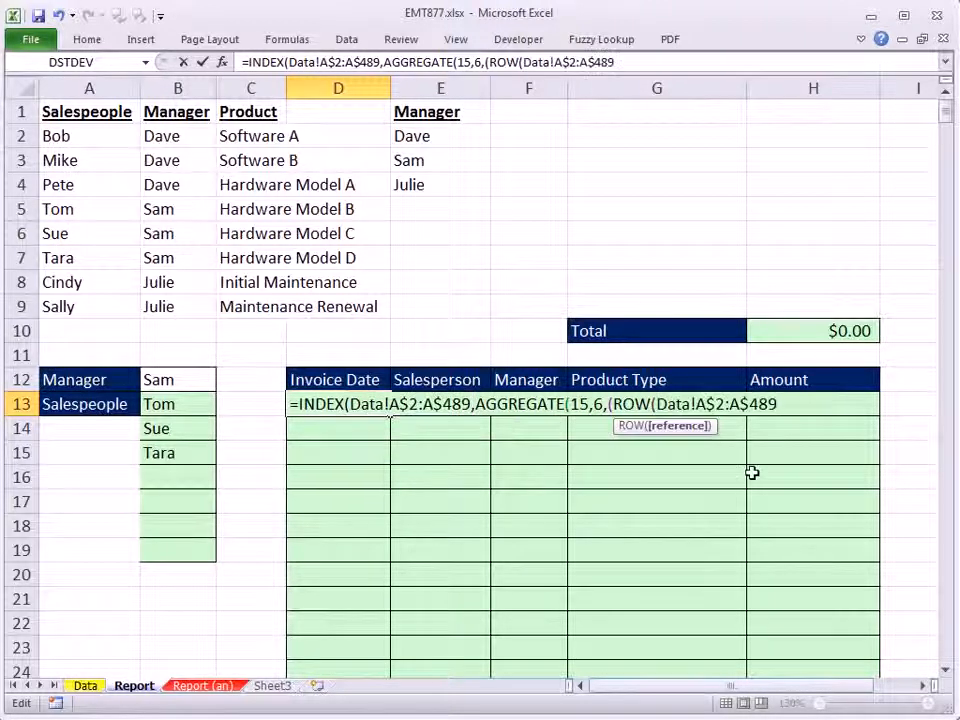
key(Right)
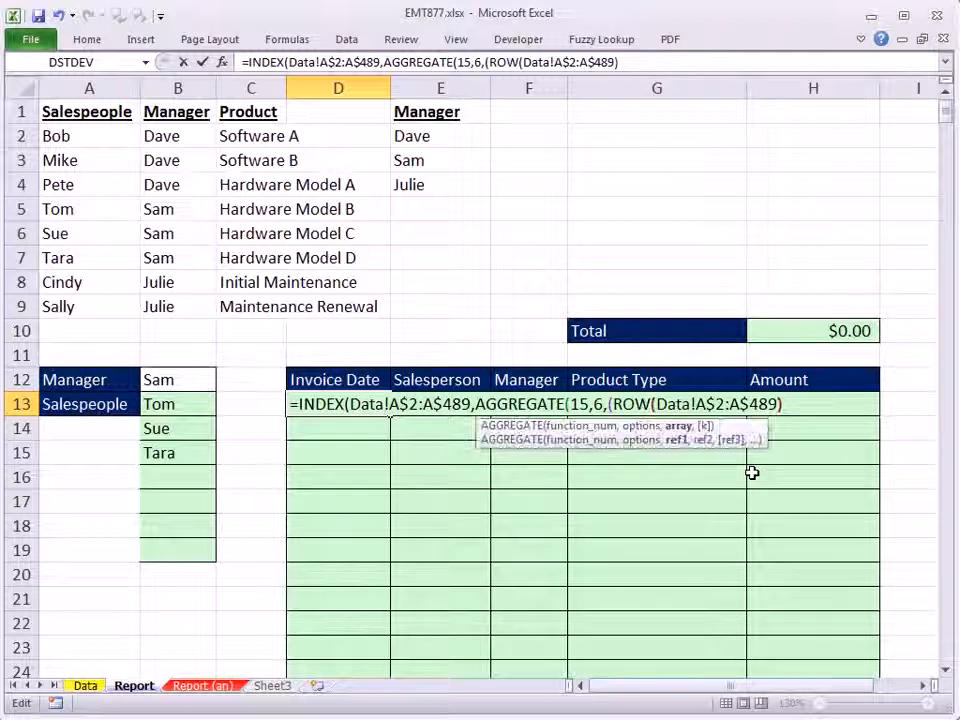
- Subtract ROW(Data!A$2) and add 1 in the array argument, closing the parentheses around the relative row positions
text(-)
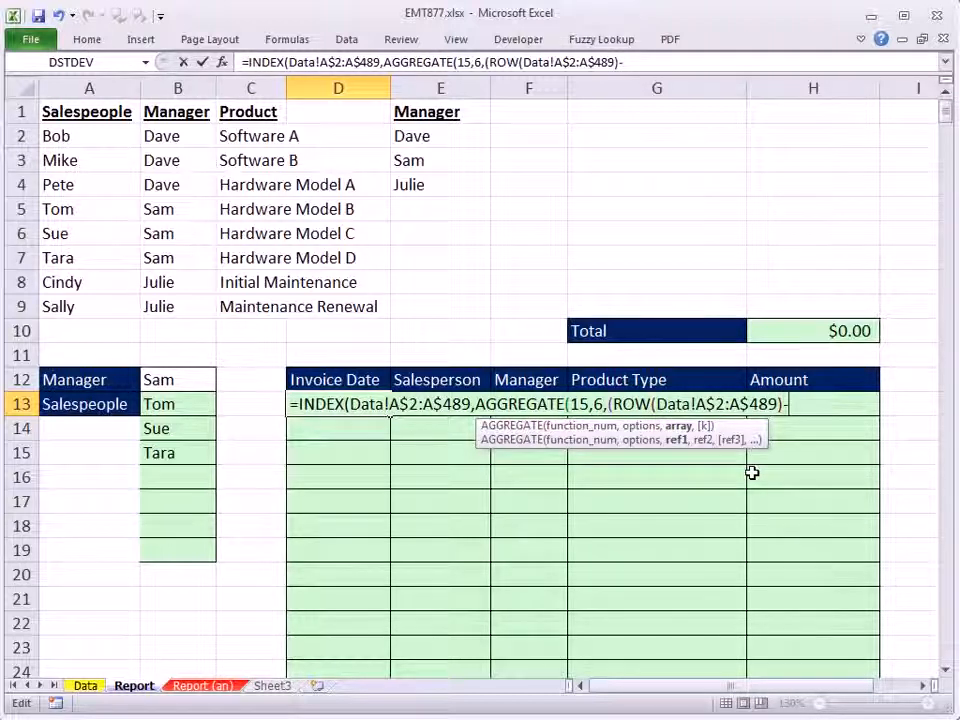
text(row)
key(Tab)
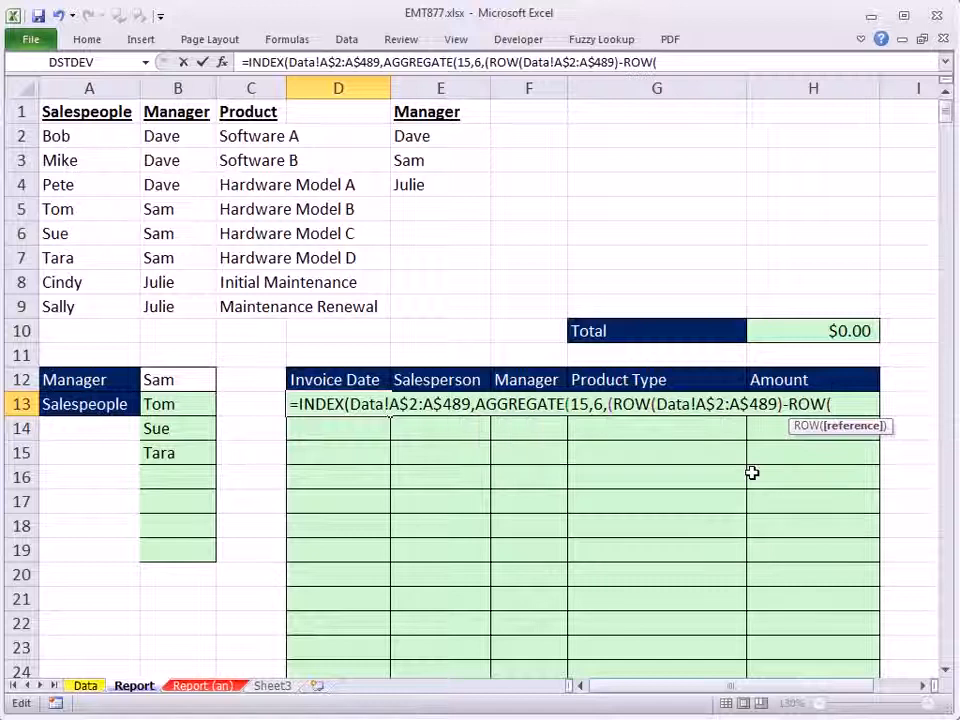
key(ctrl+v)
key(BackSpace)
key(BackSpace)
key(BackSpace)
key(BackSpace)
key(BackSpace)
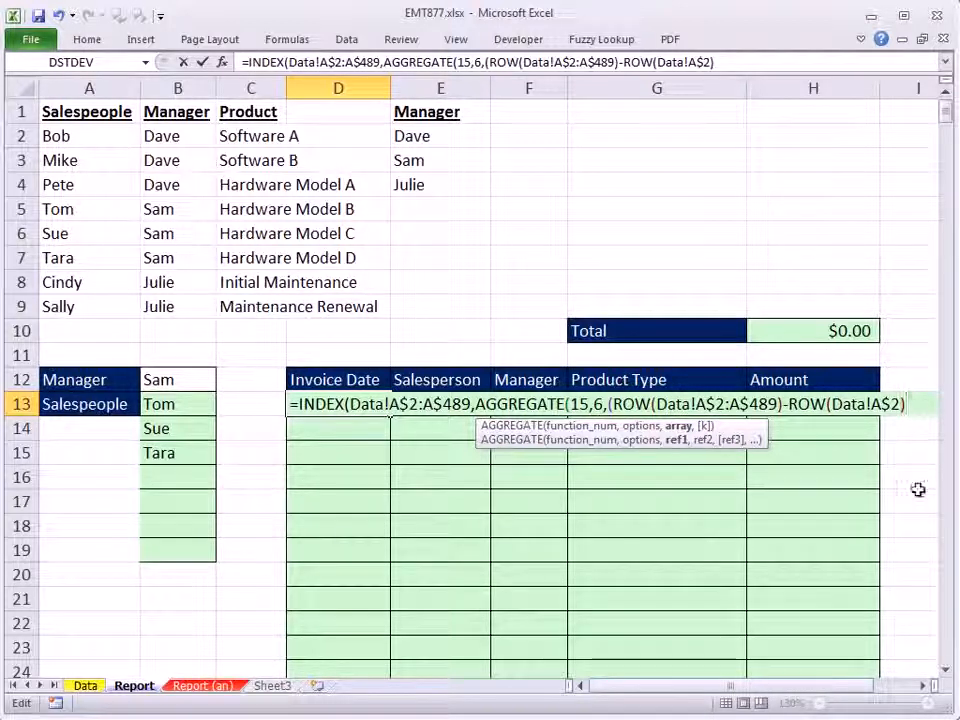
text(+1)
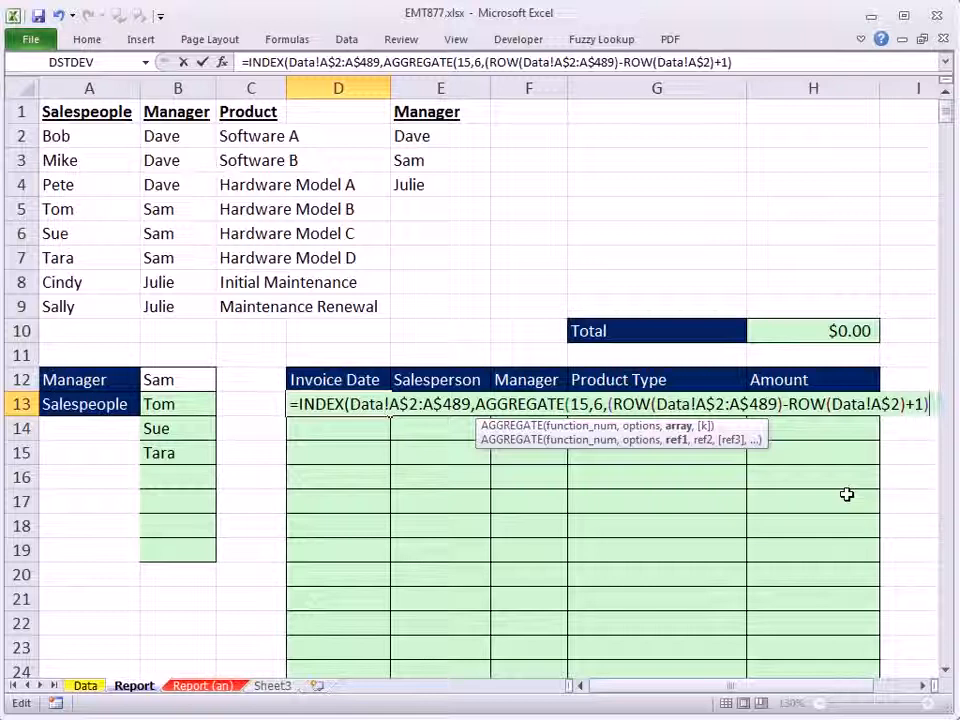
- Divide the row positions by an opened pair of parentheses holding the Data sheet's salesperson range, locked as Data!$B$2:$B$489
text((()
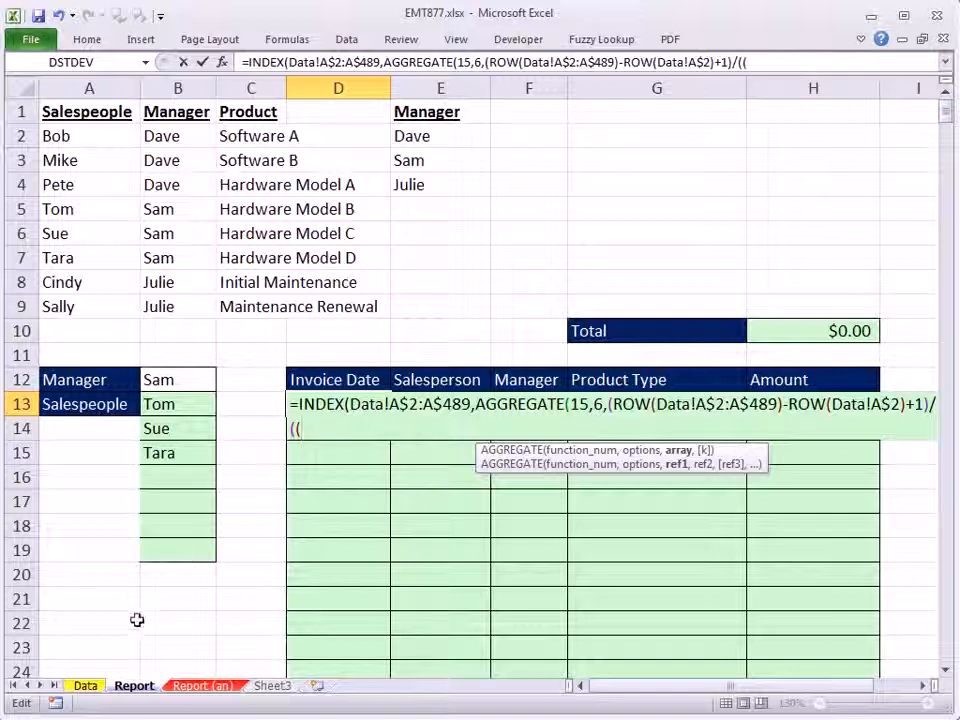
click(90, 686)
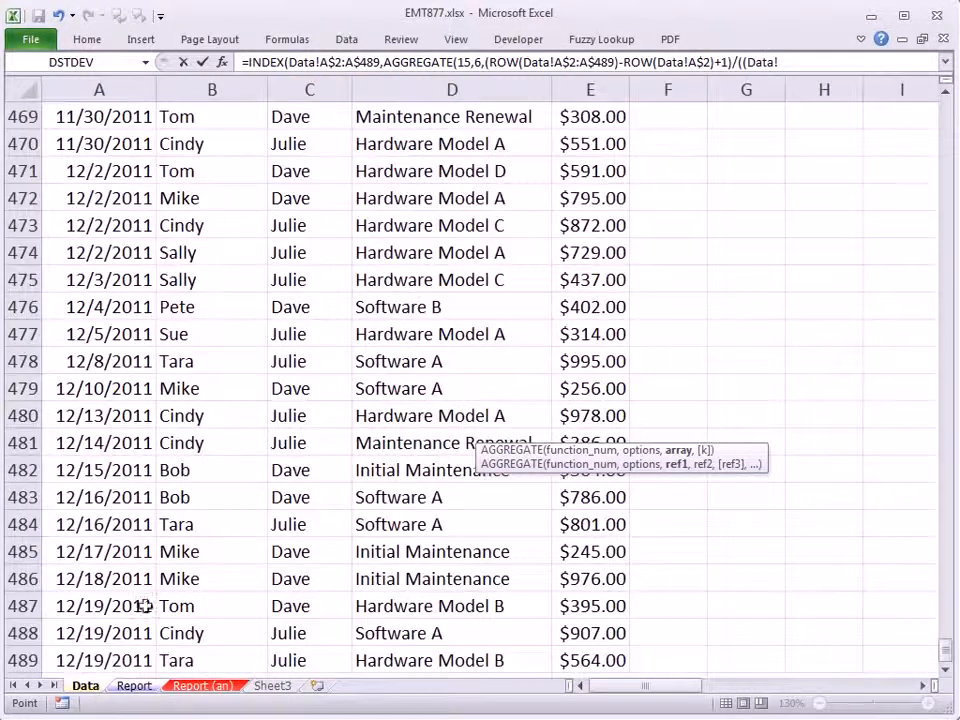
scroll(236, 416, up, 20)
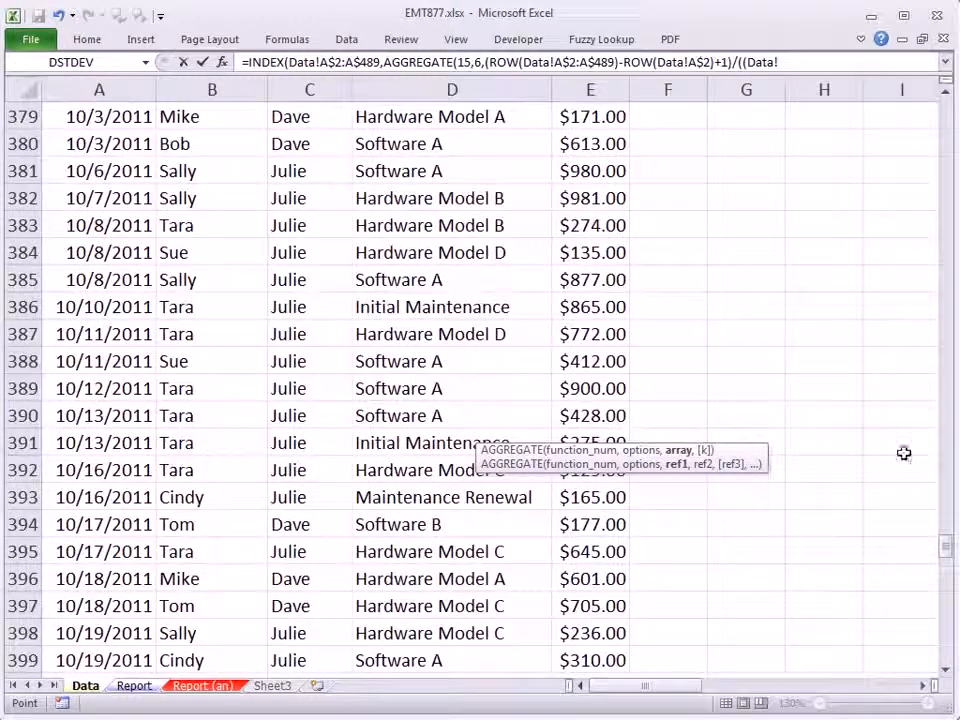
drag(946, 547, 946, 115)
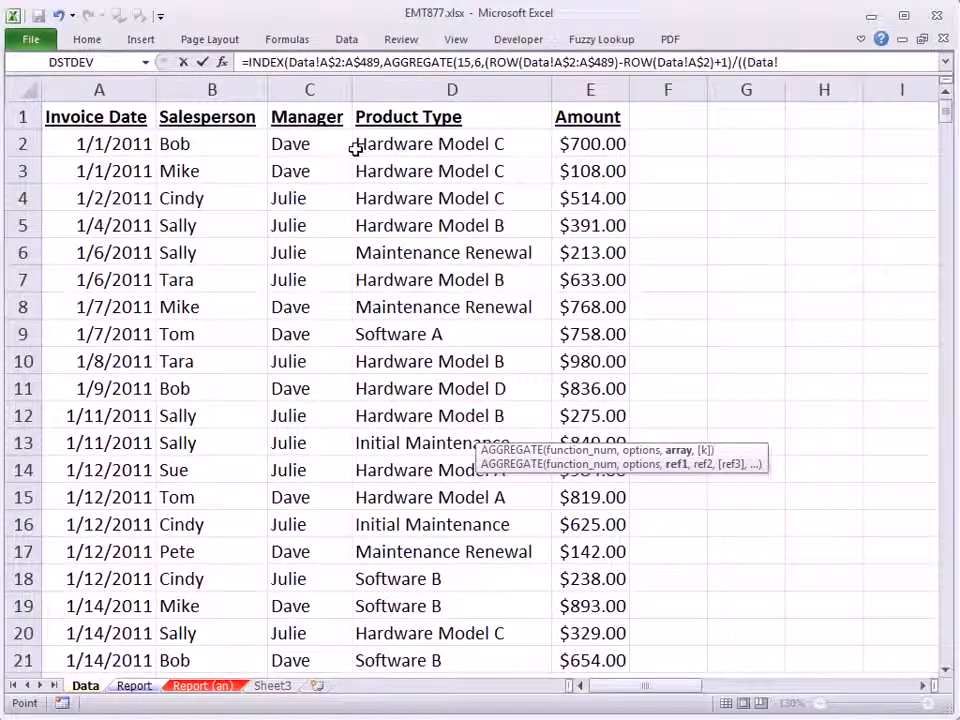
click(190, 143)
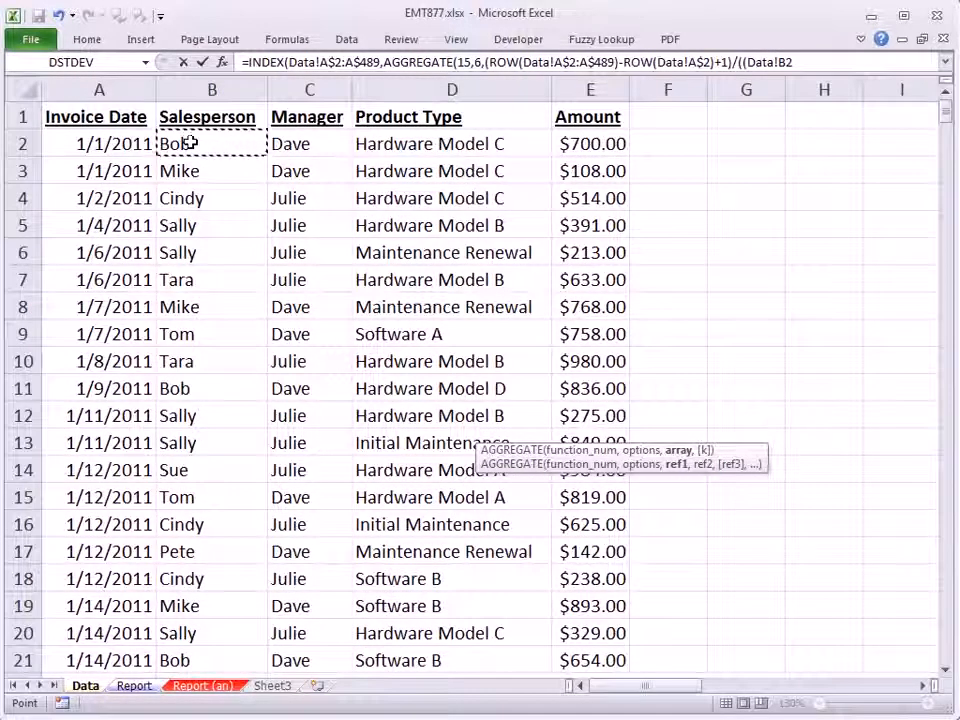
key(ctrl+shift+Down)
key(F4)
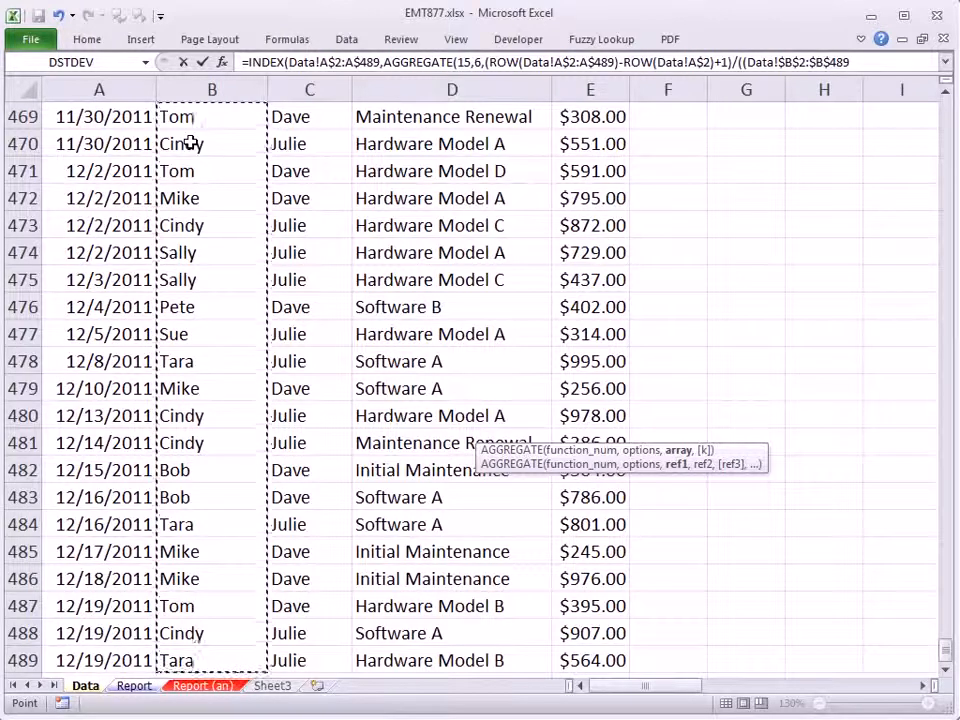
- Enter D13's formula with 1 as AGGREGATE's k argument, and reopen it to remove that argument and its closing parentheses
text())
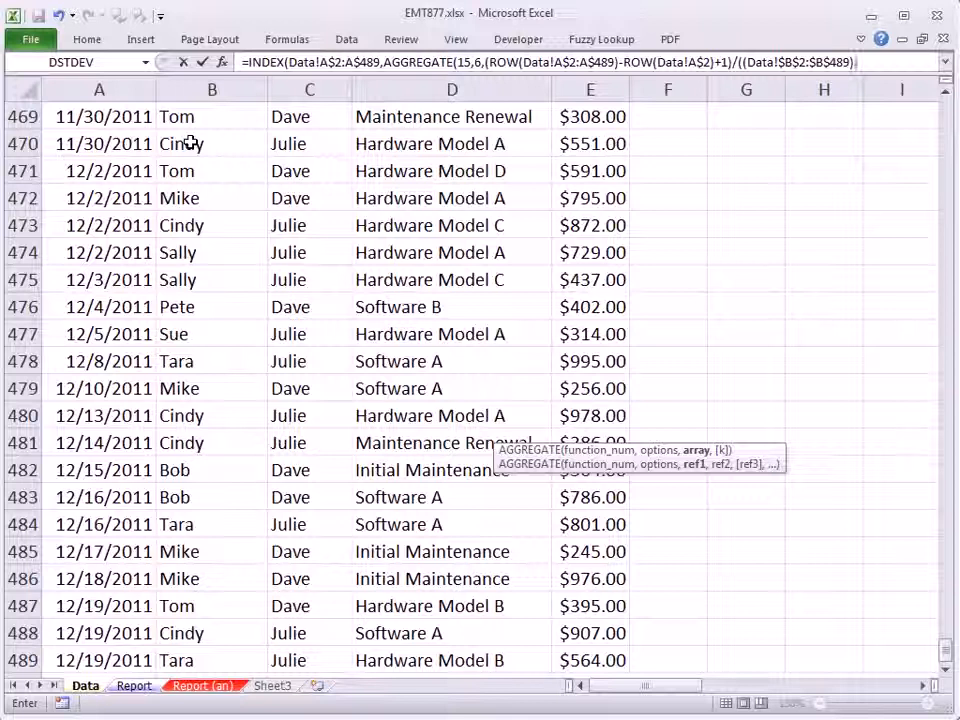
text(,1)
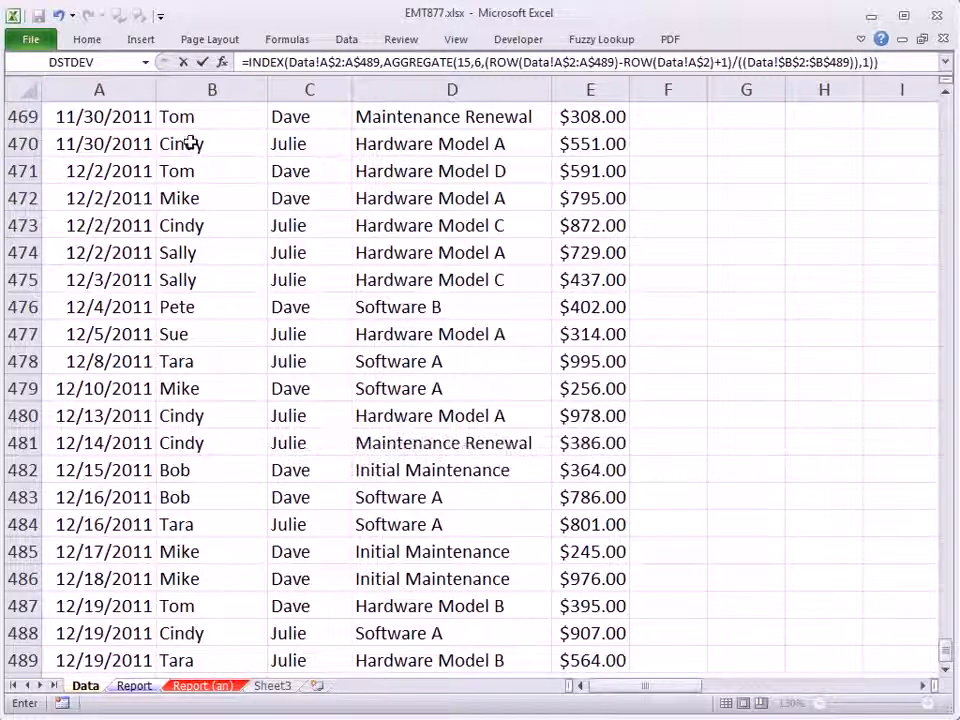
key(Return)
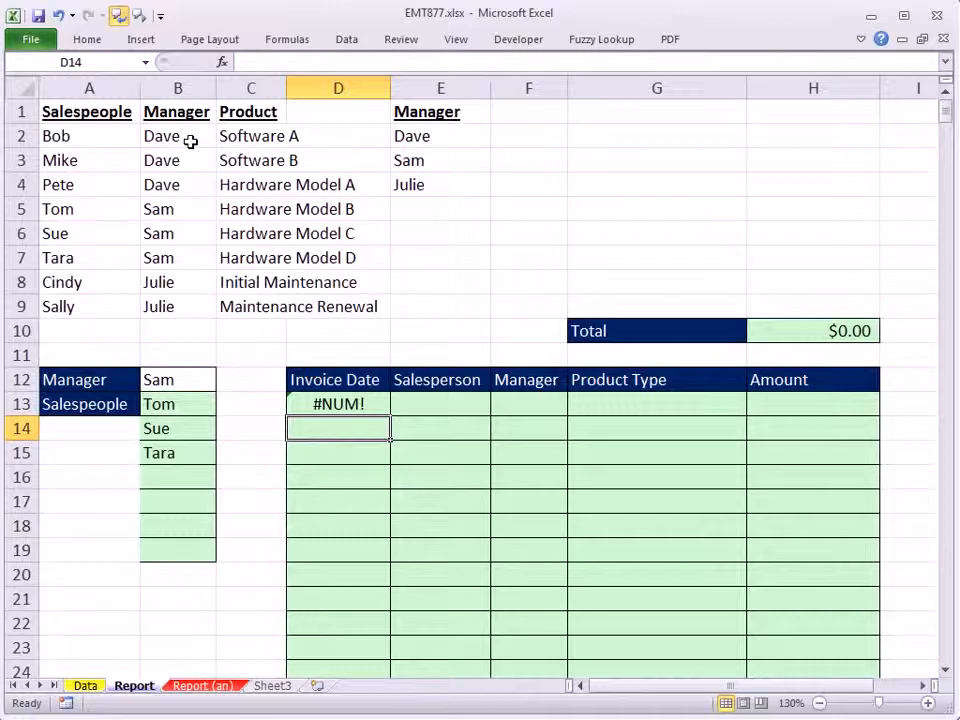
double_click(375, 405)
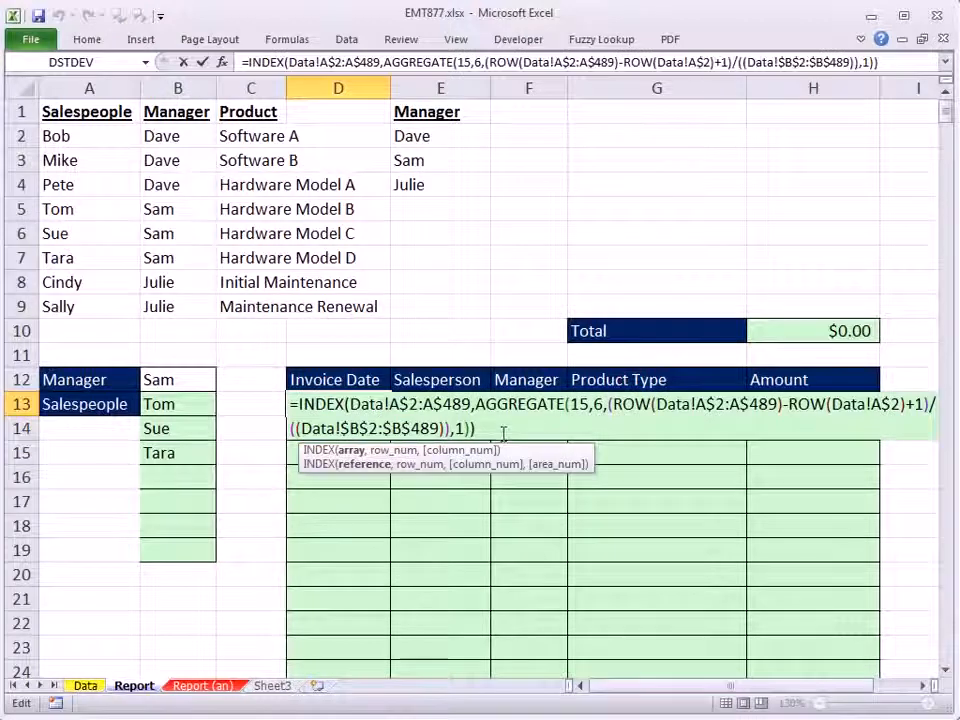
key(BackSpace)
key(BackSpace)
key(BackSpace)
key(BackSpace)
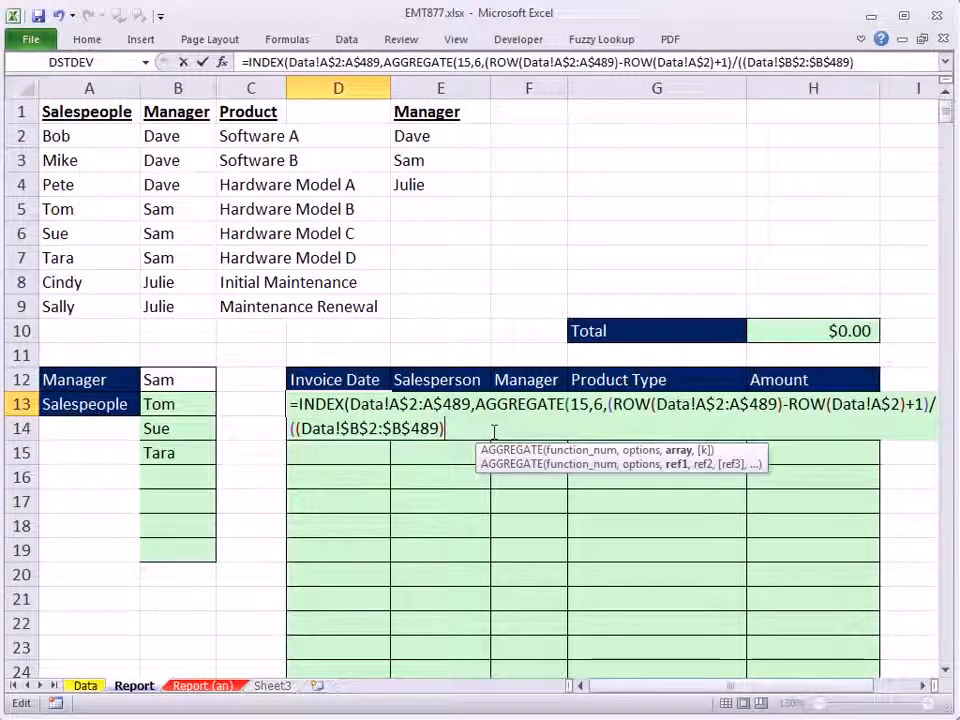
- Compare Data!$B$2:$B$489 with the absolute reference $B$13 and close the parenthesis around that criterion
click(298, 428)
drag(300, 428, 436, 428)
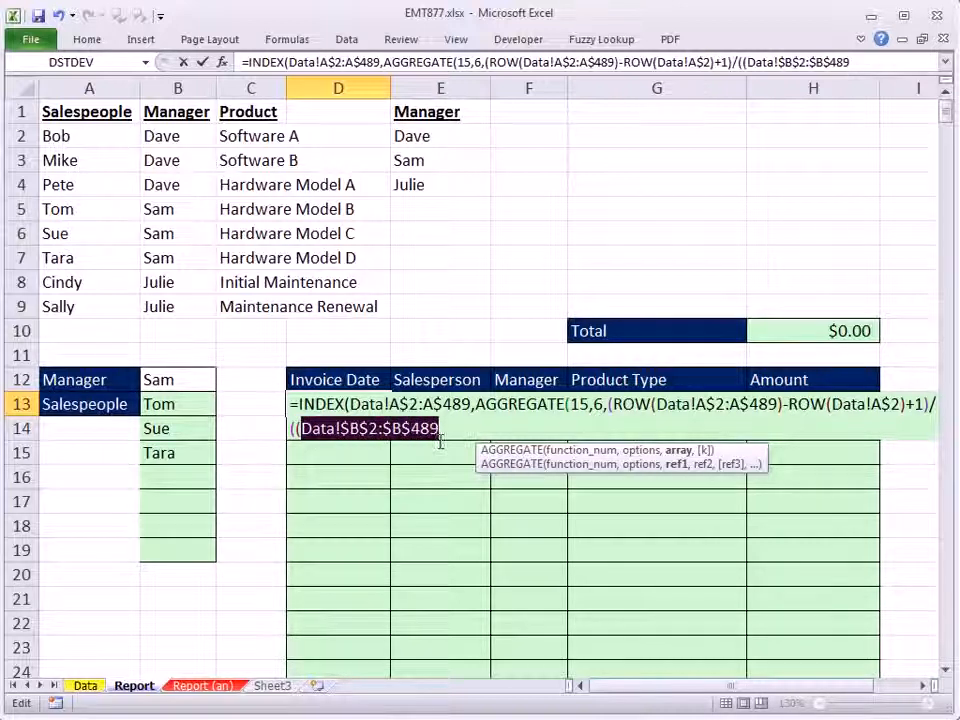
click(457, 430)
text(=)
click(178, 405)
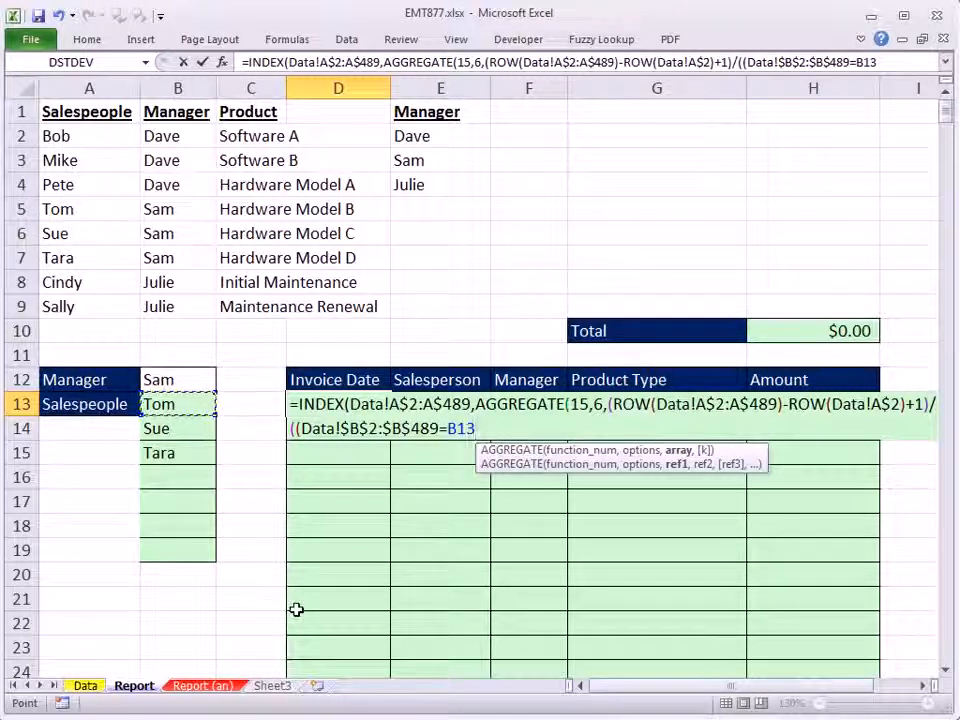
key(F4)
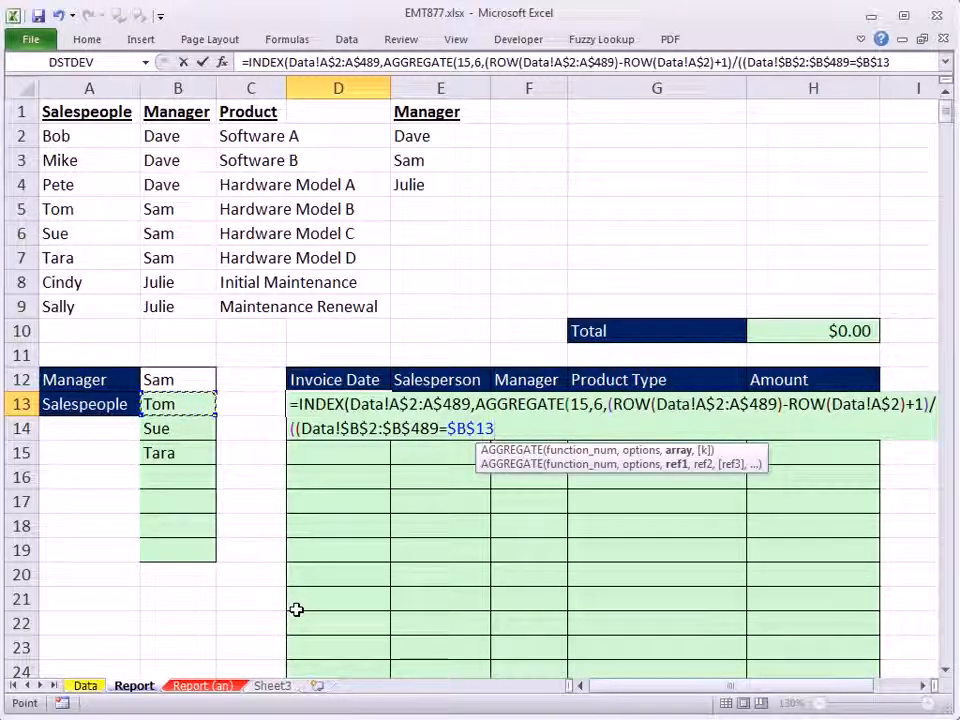
text())
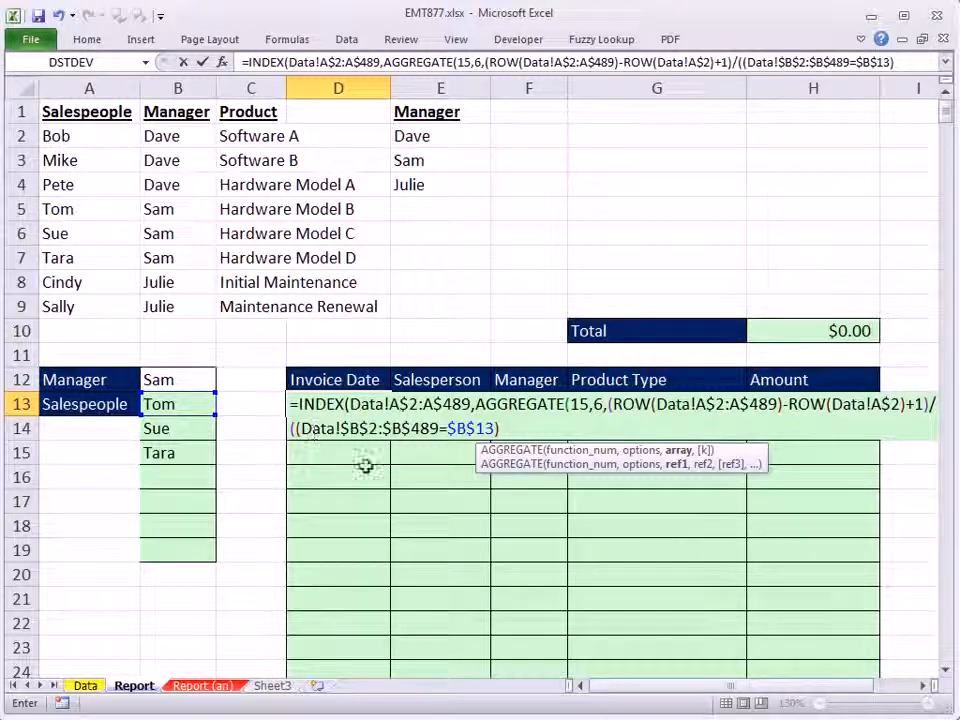
- Repeat the $B$13 comparison six more times in D13's divisor, joining all criteria with plus signs and leaving no trailing plus
text(+)
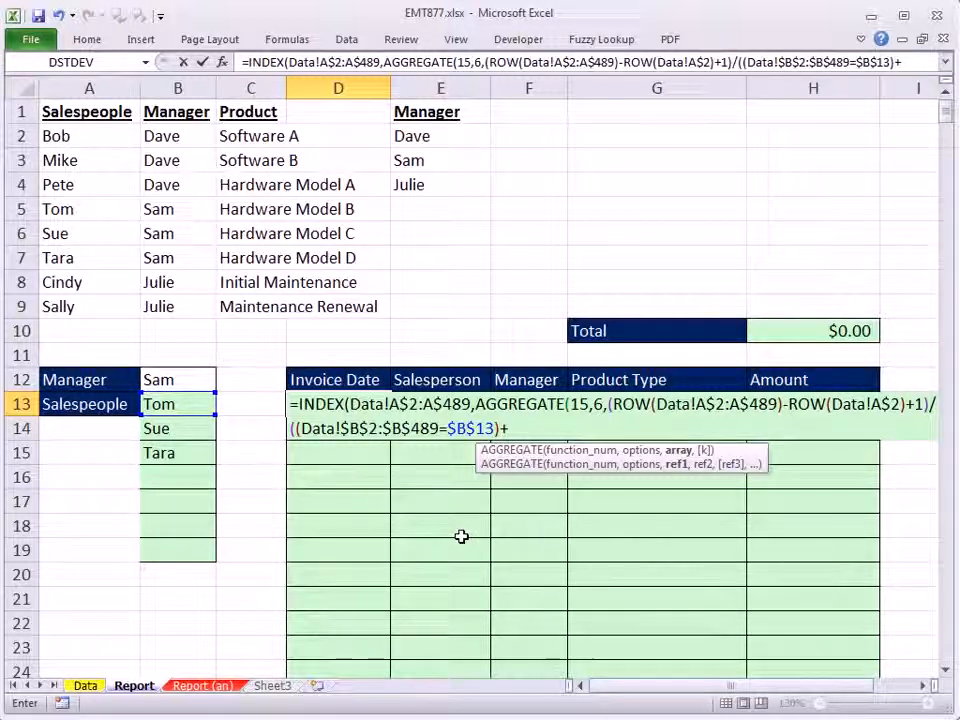
drag(297, 428, 562, 451)
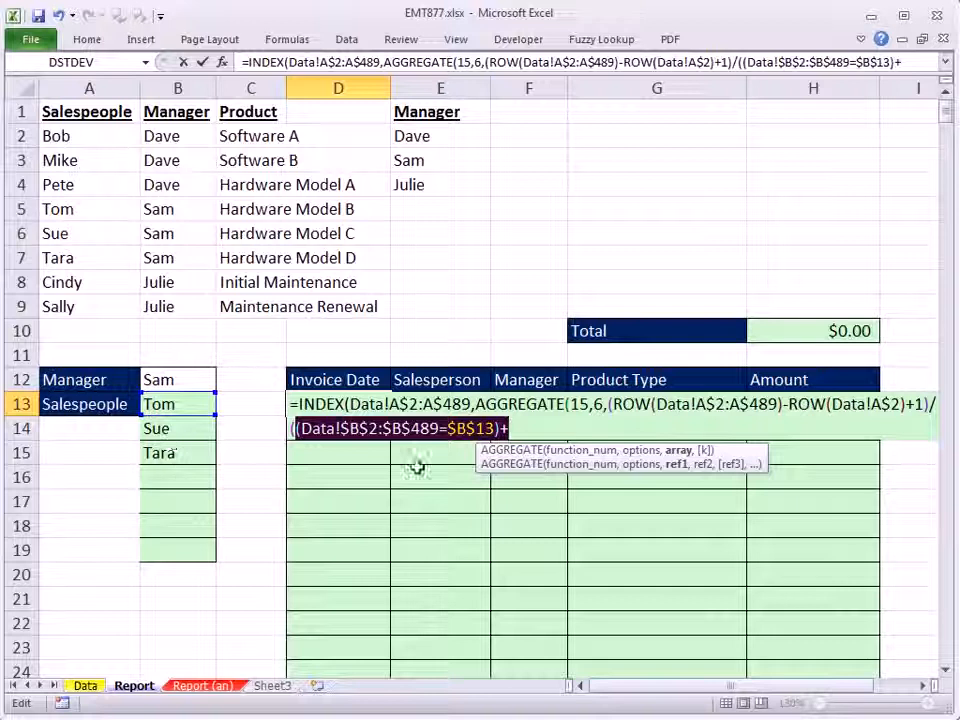
click(540, 428)
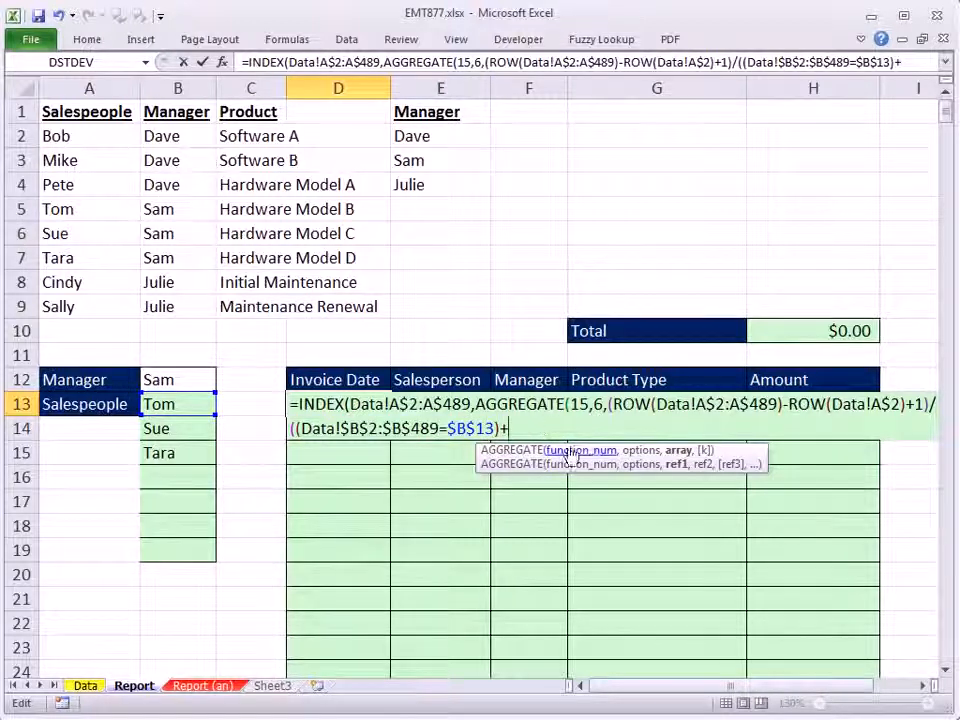
key(ctrl+v)
key(ctrl+v)
key(ctrl+v)
key(ctrl+v)
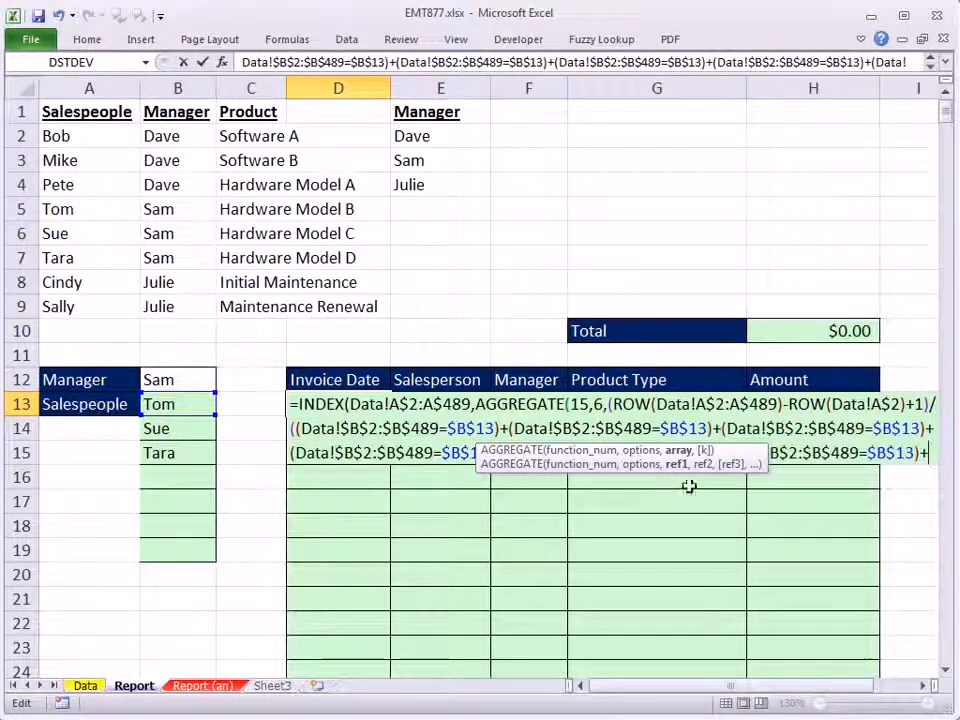
key(ctrl+v)
drag(748, 516, 520, 552)
key(BackSpace)
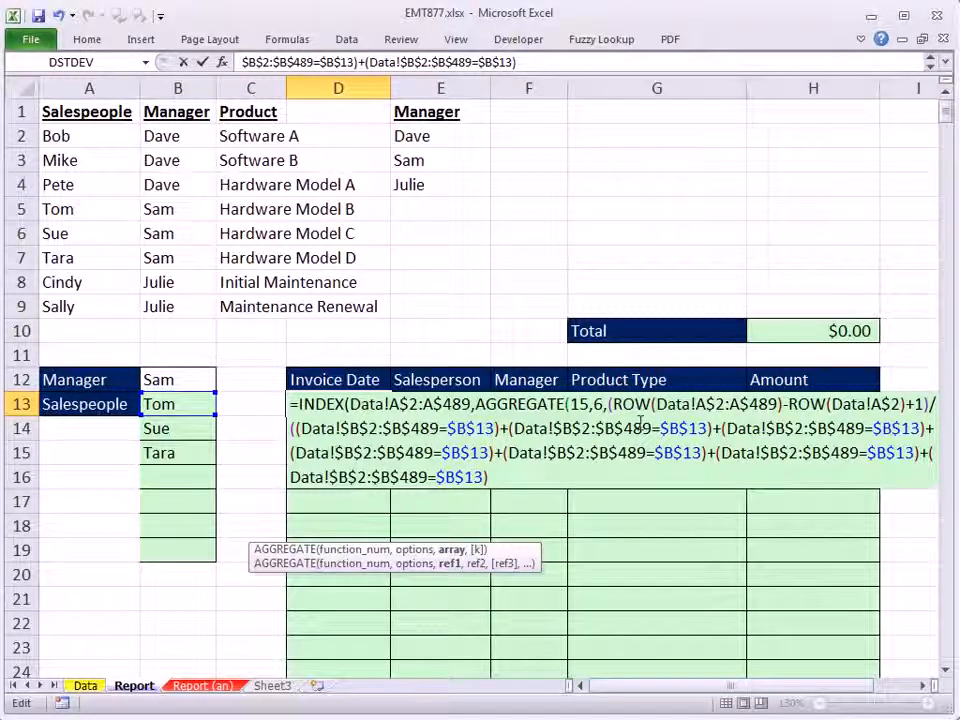
- Change the six copied comparisons to reference $B$14, $B$15, $B$16, $B$17, $B$18 and $B$19 in order
drag(706, 428, 698, 429)
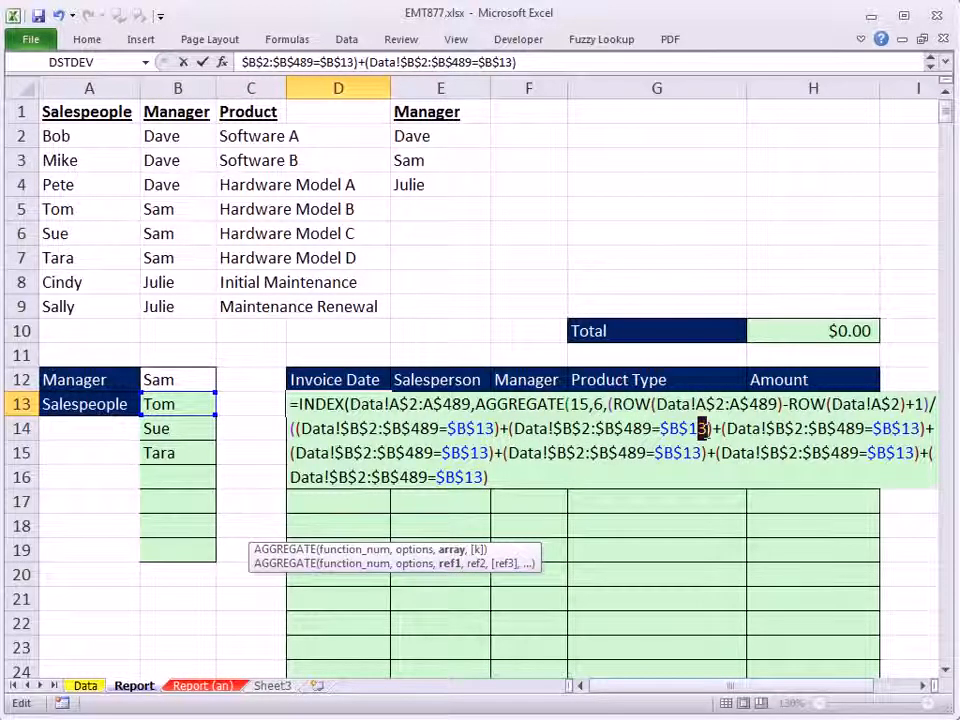
text(4)
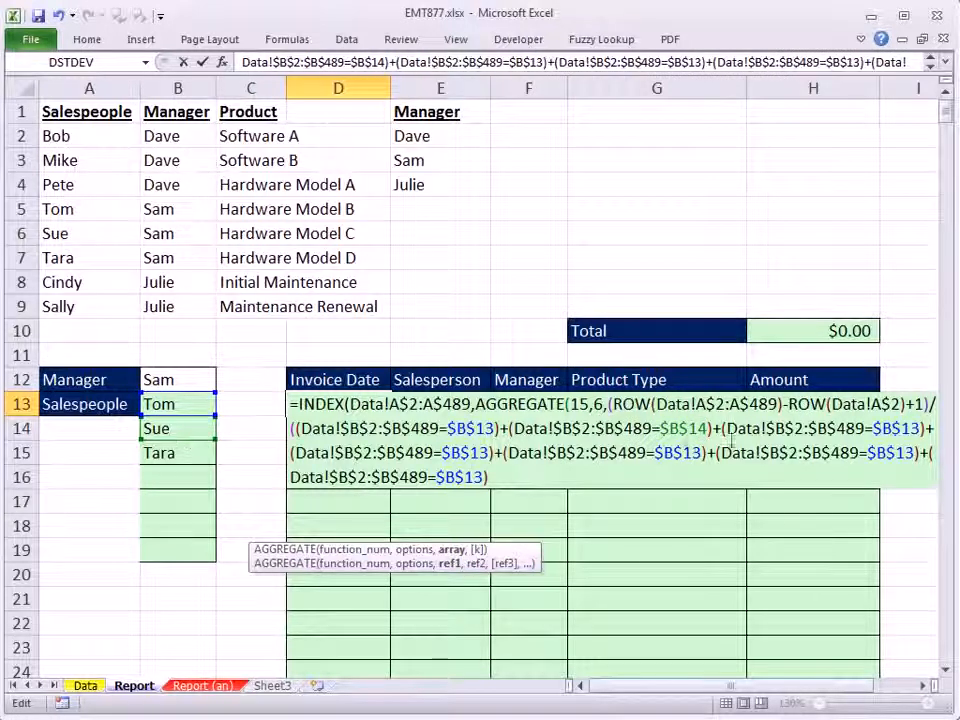
drag(916, 432, 908, 432)
text(5)
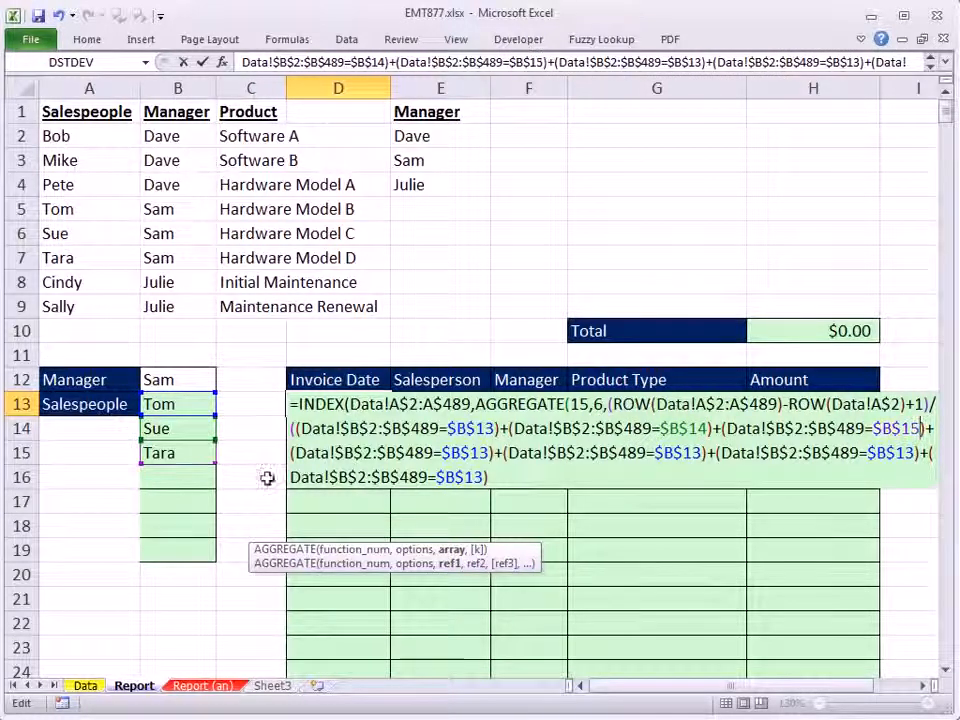
text(6)
text(7)
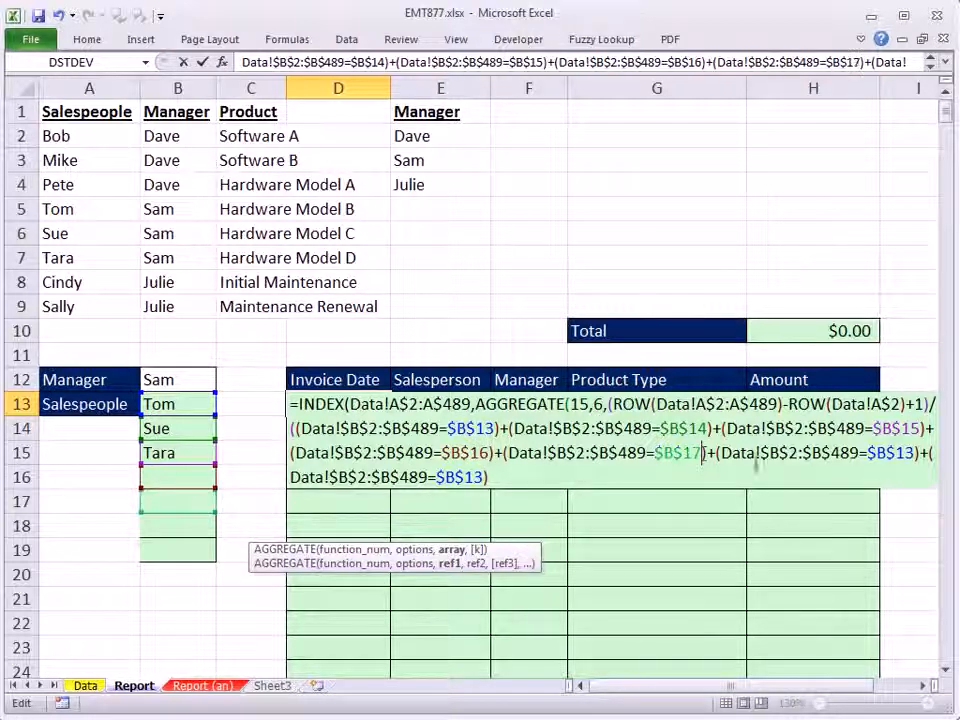
text(8)
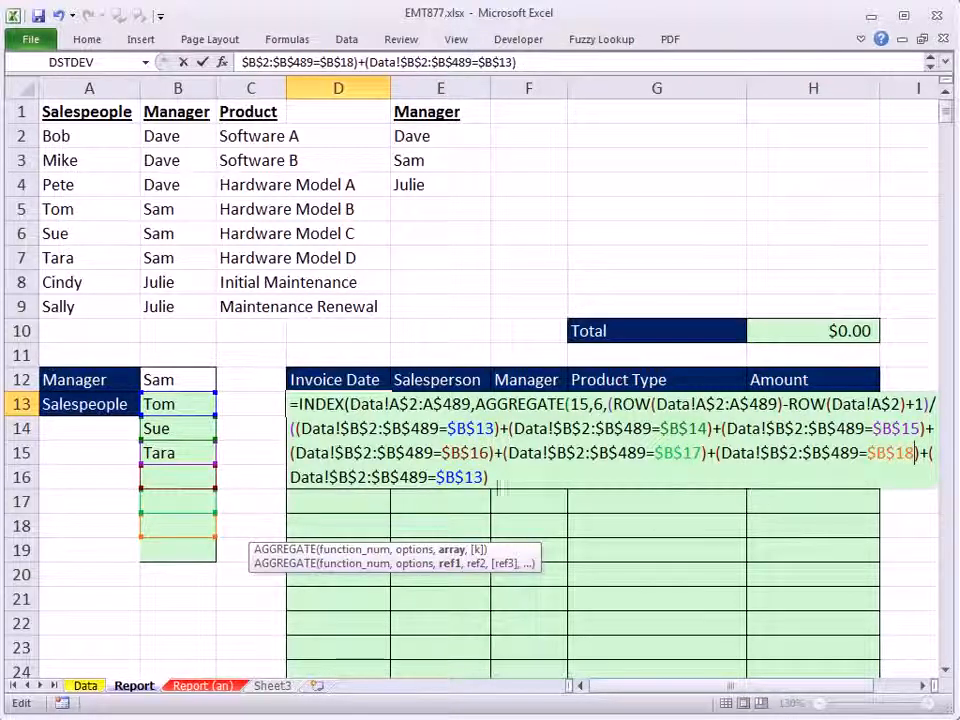
text(9)
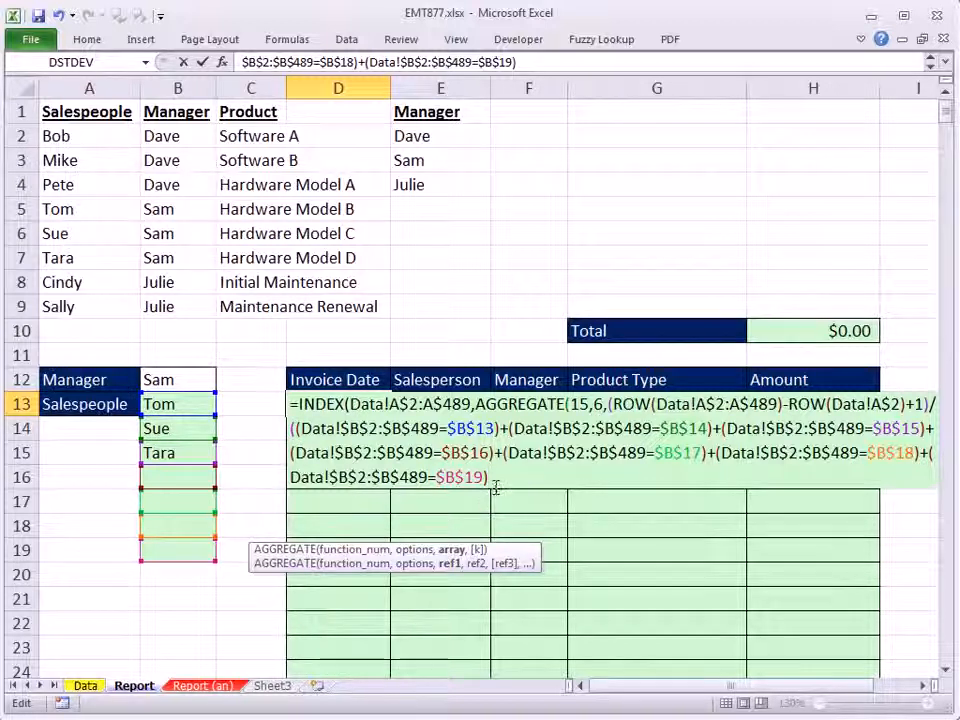
- Close the array argument, add ROWS(D$13:D13) as AGGREGATE's k argument, and close the AGGREGATE function
text())
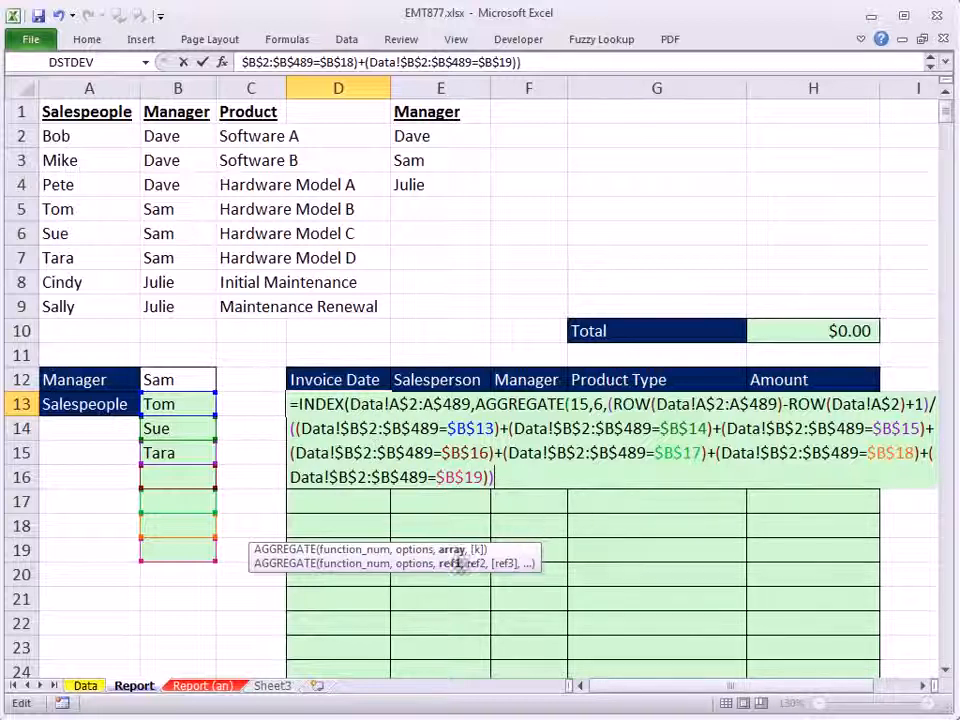
text(,rows)
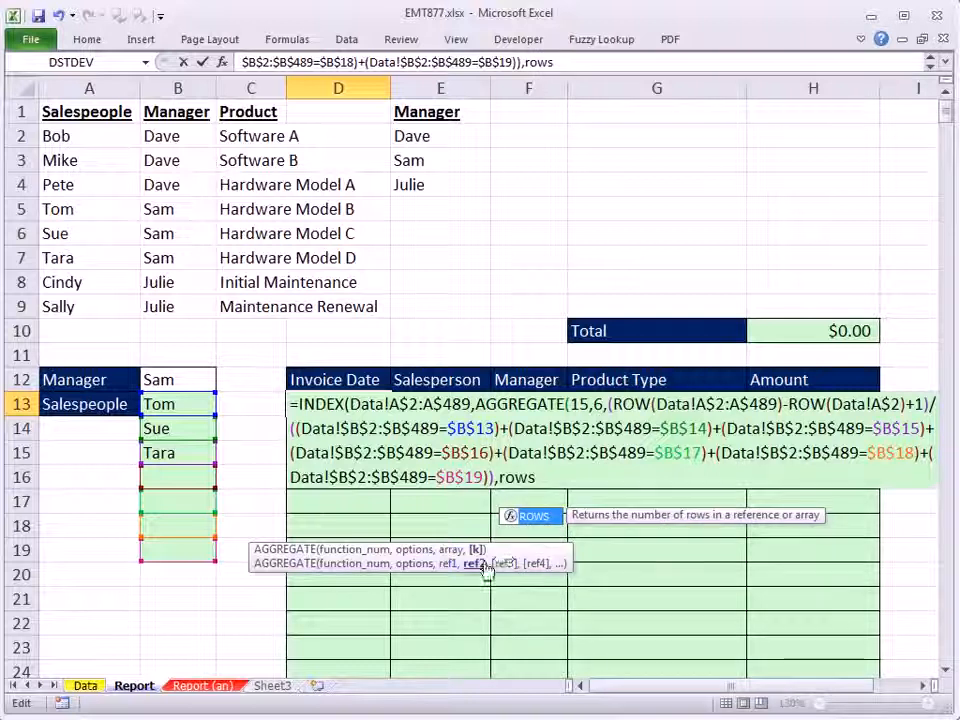
key(Tab)
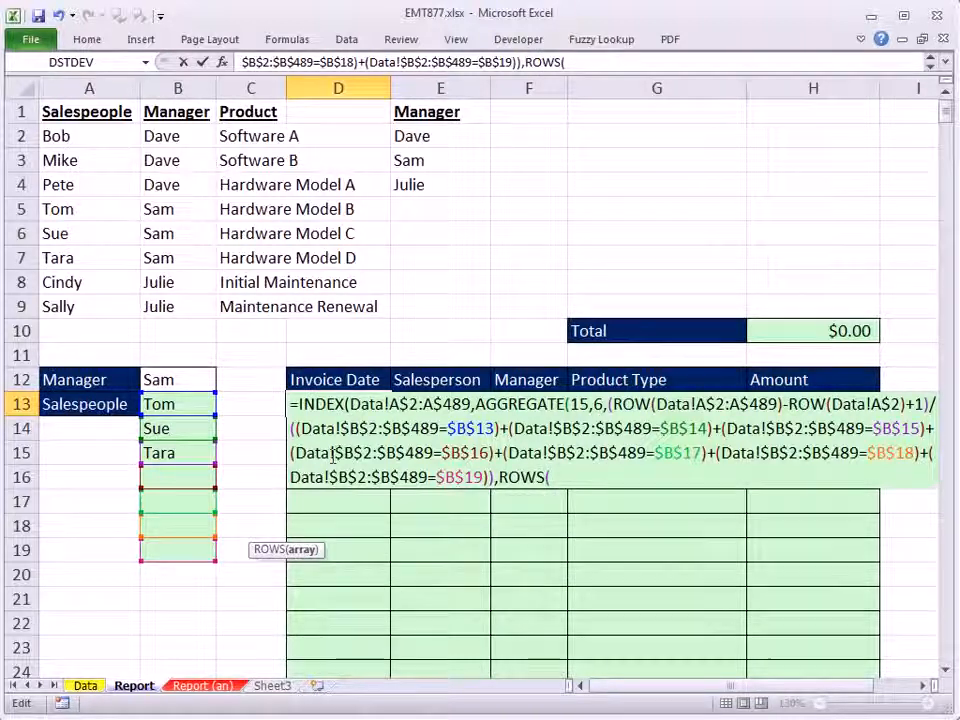
text(D$1)
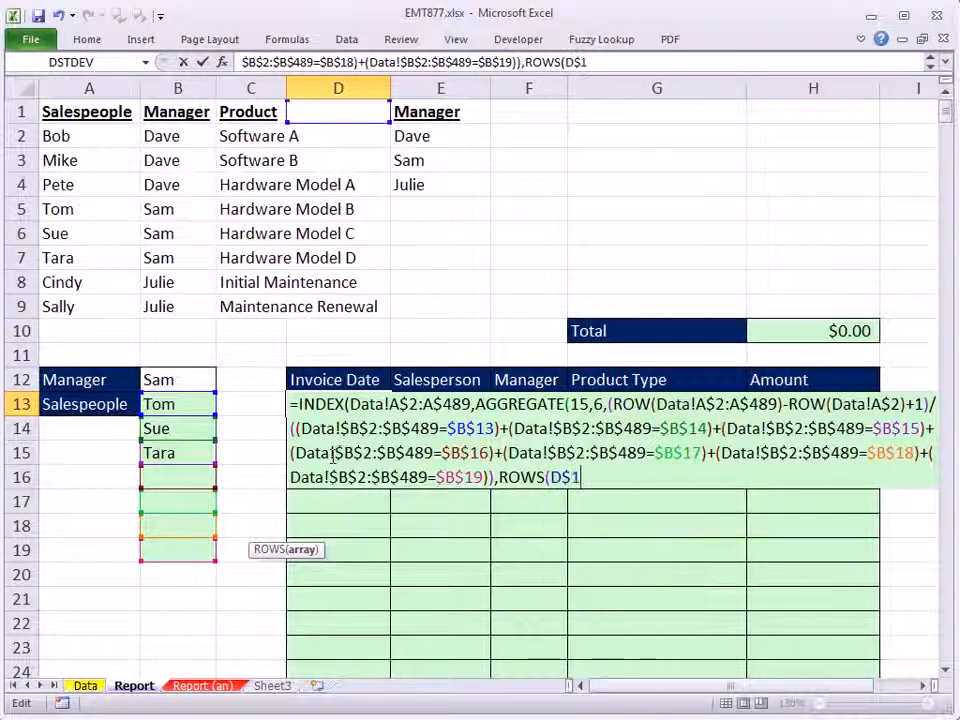
text(3:d13))
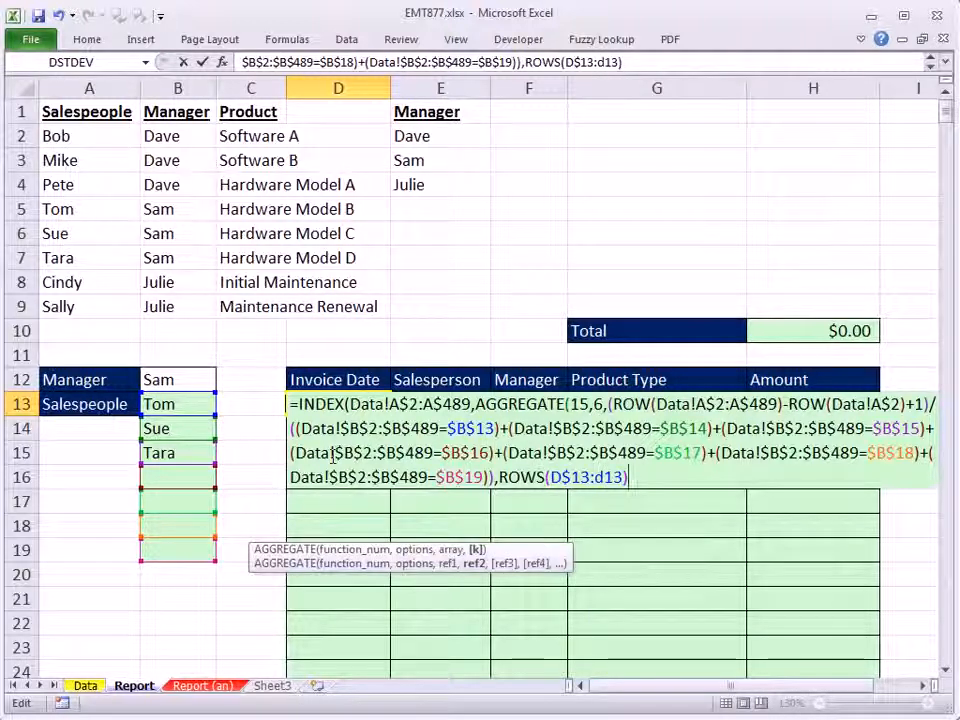
text())
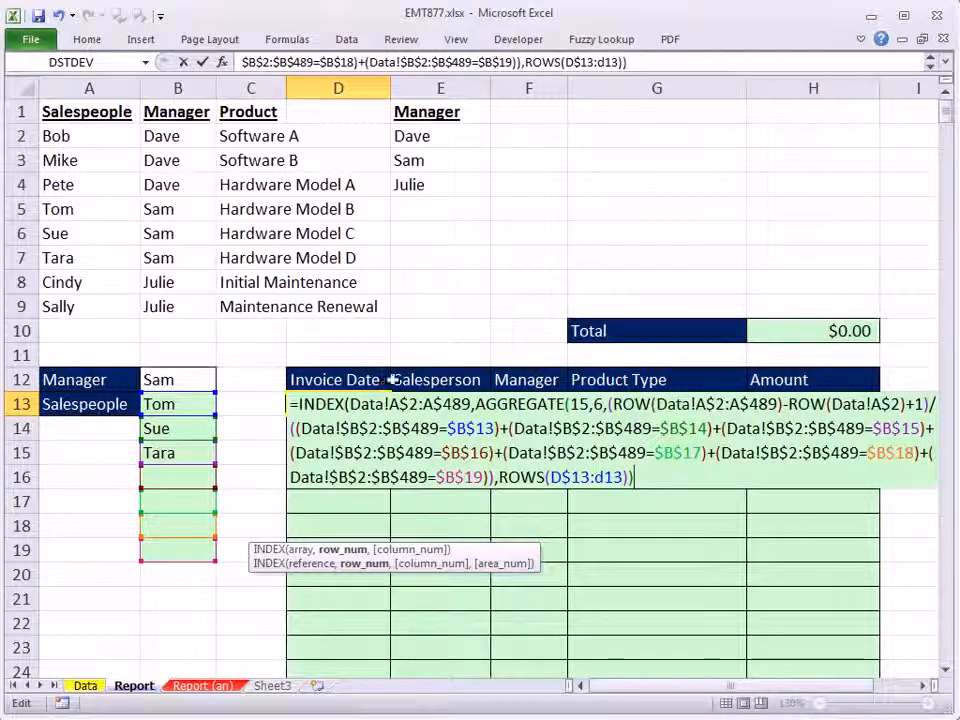
- Wrap the existing INDEX formula in D13 inside an IFERROR function
click(299, 404)
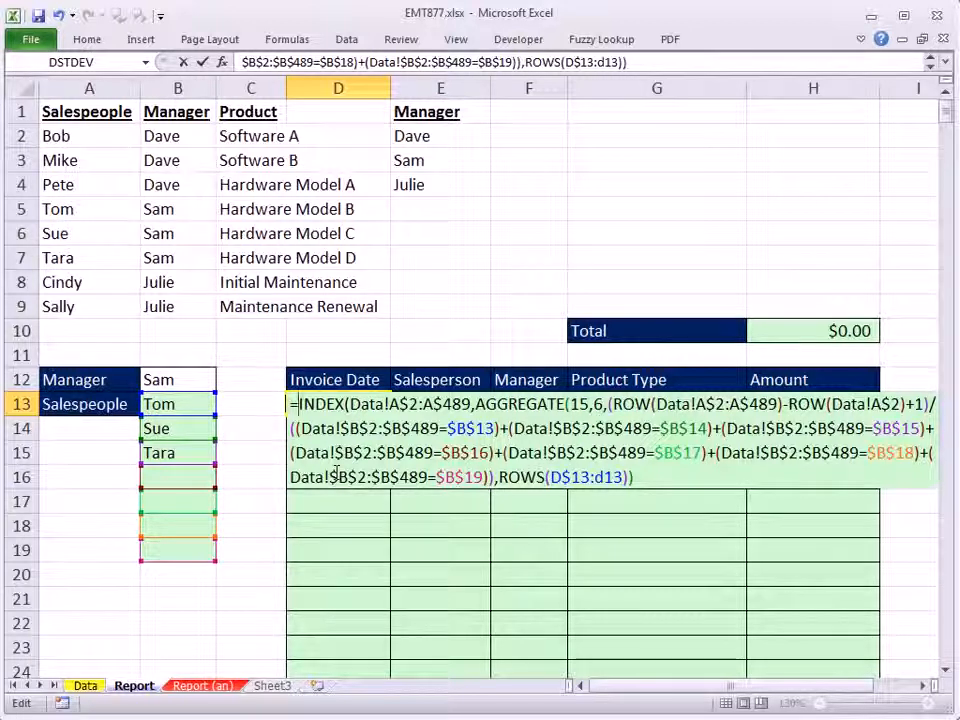
text(if)
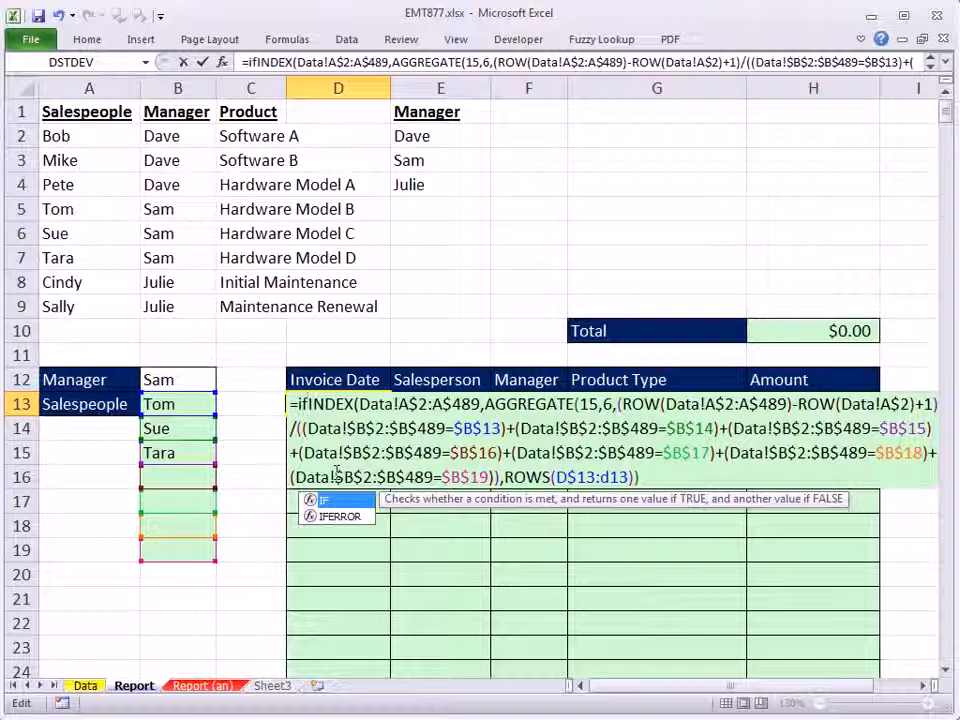
key(Down)
key(Tab)
click(801, 476)
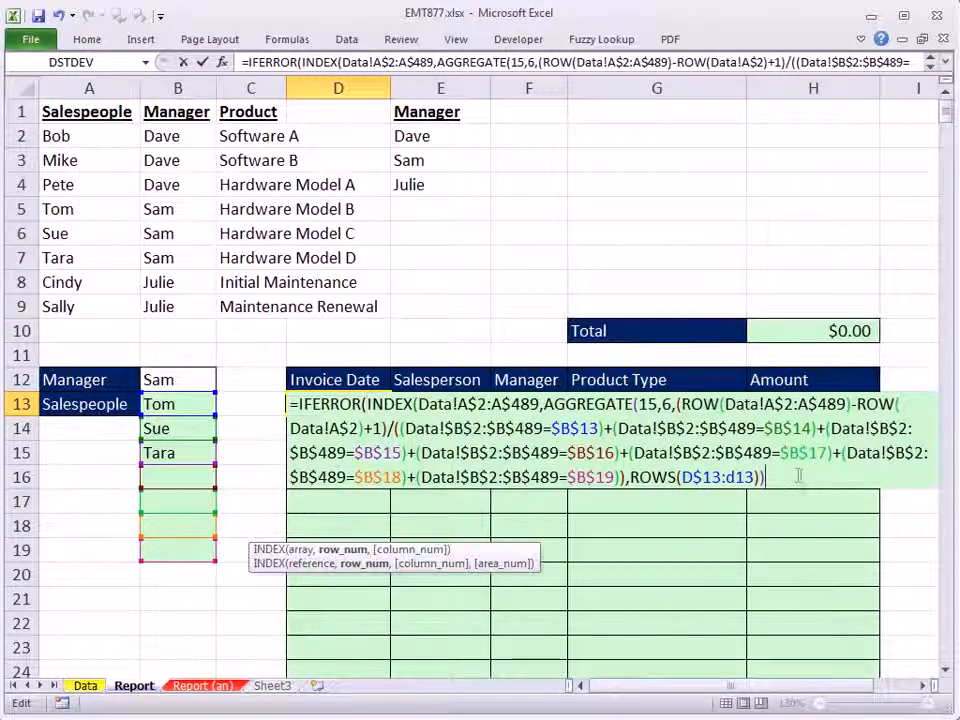
text(,"")
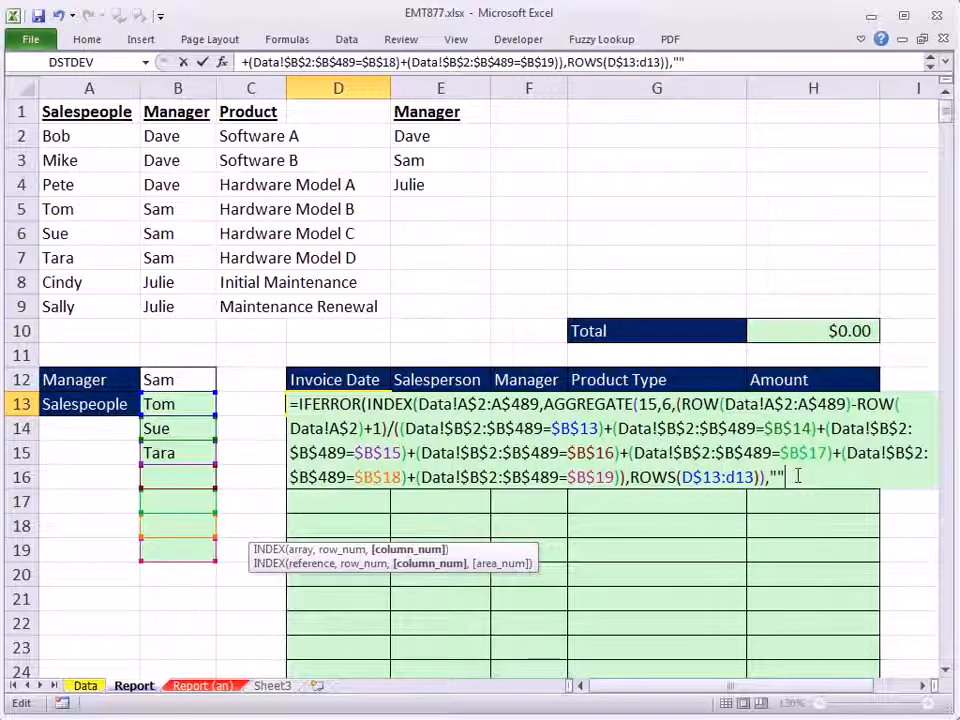
text())
key(Return)
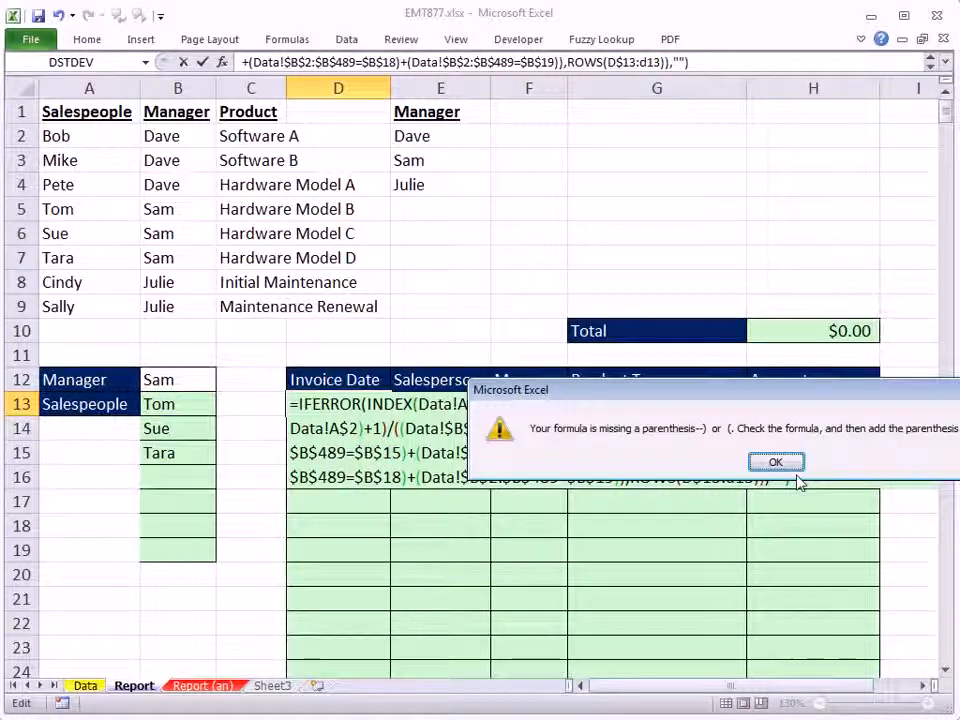
click(777, 463)
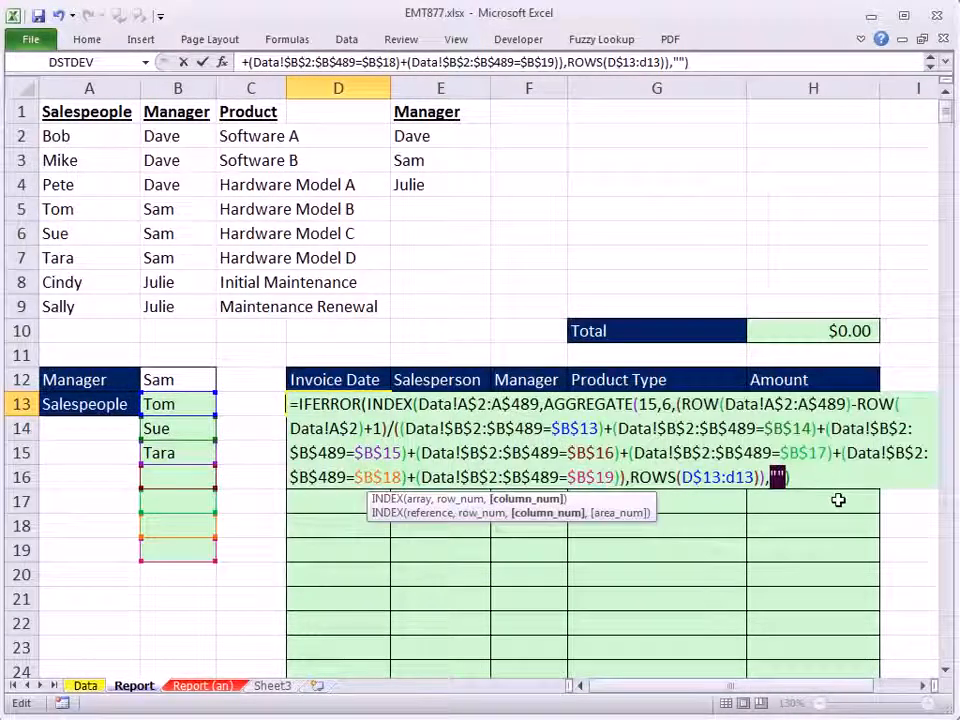
click(820, 476)
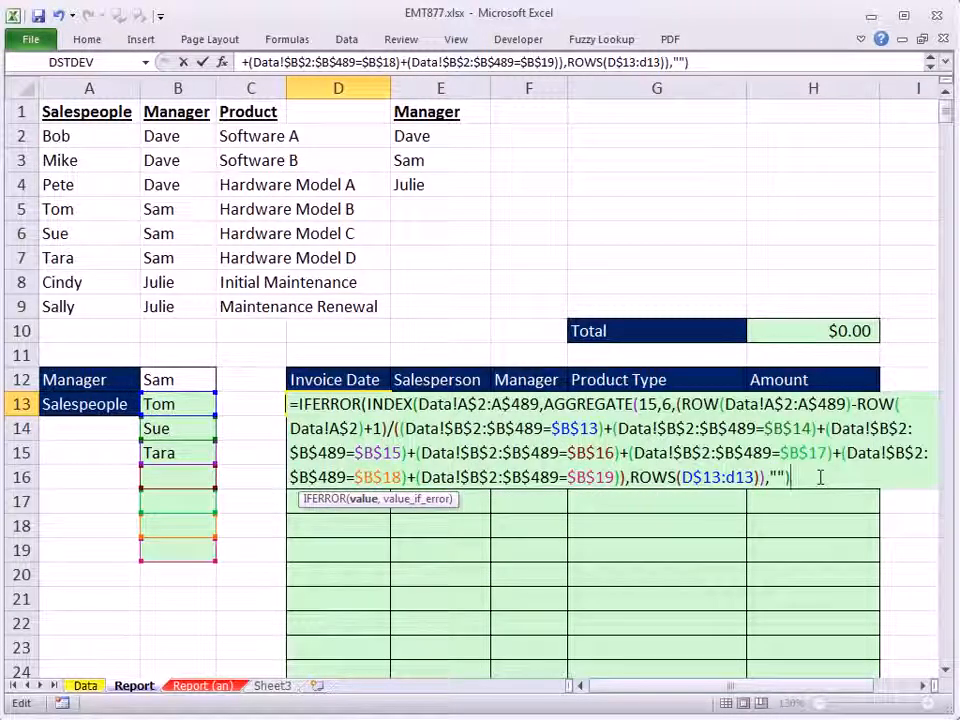
key(BackSpace)
key(BackSpace)
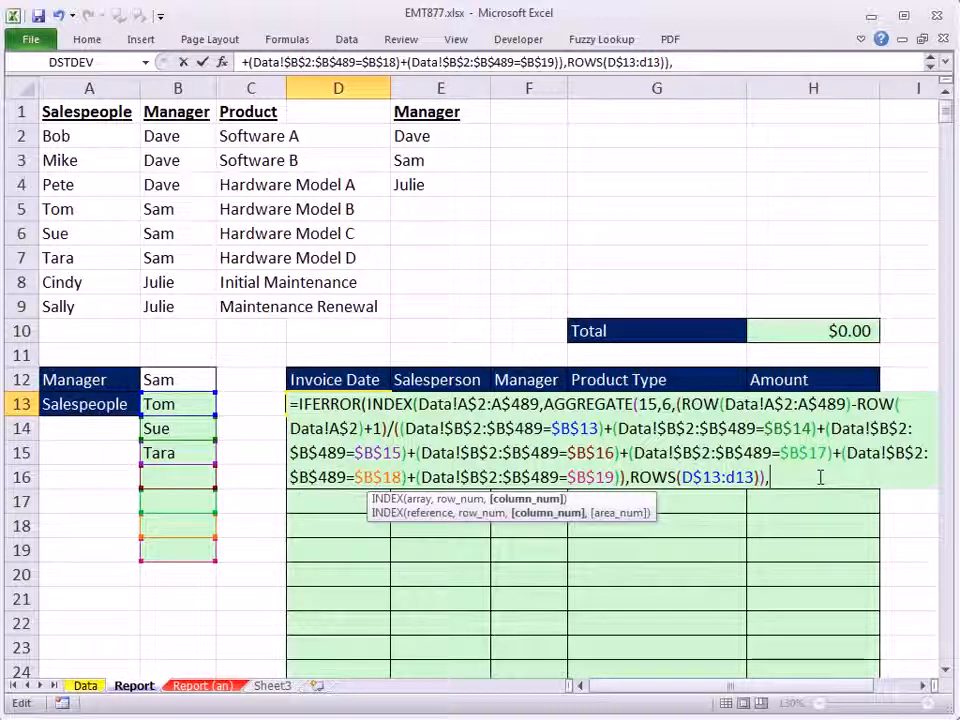
key(BackSpace)
key(BackSpace)
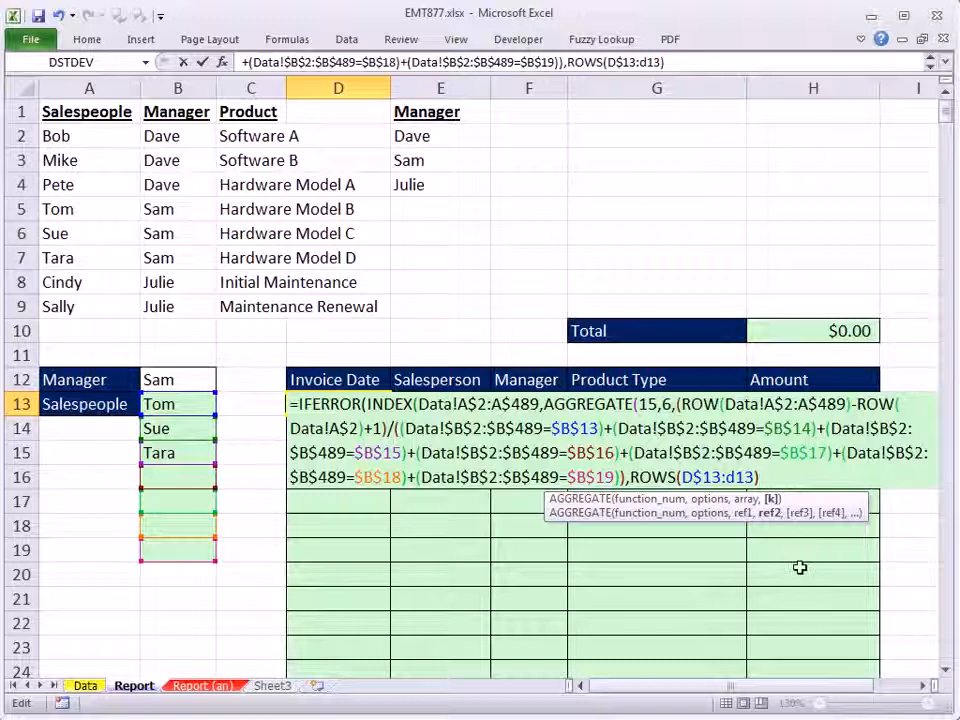
- Close the AGGREGATE and INDEX functions, supply "" as IFERROR's value_if_error, and enter the completed formula in D13, keeping the cell selected
text())
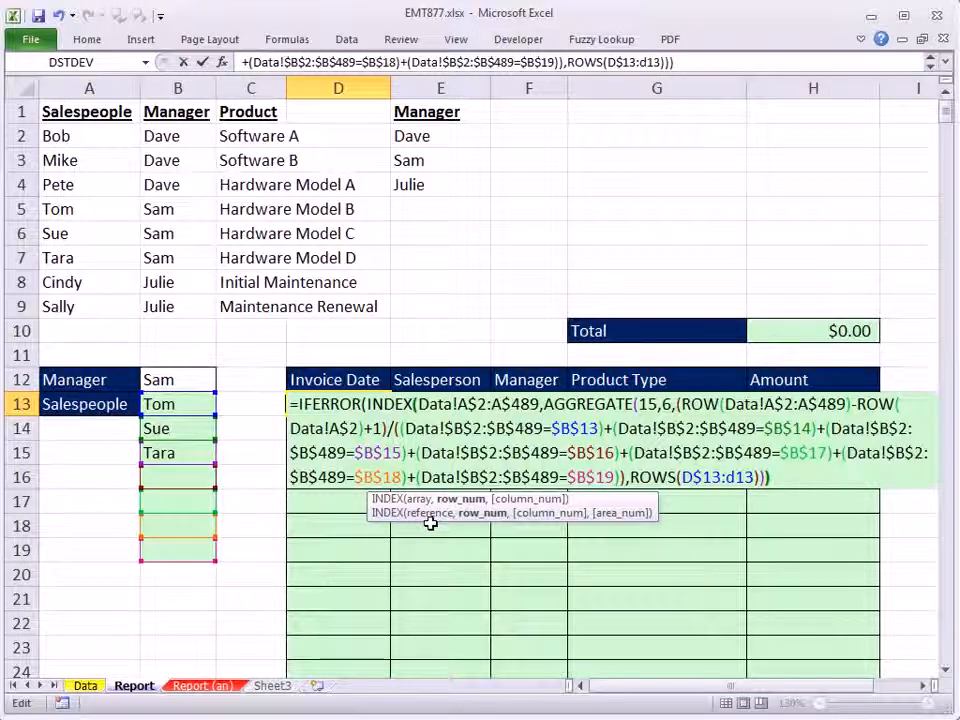
text())
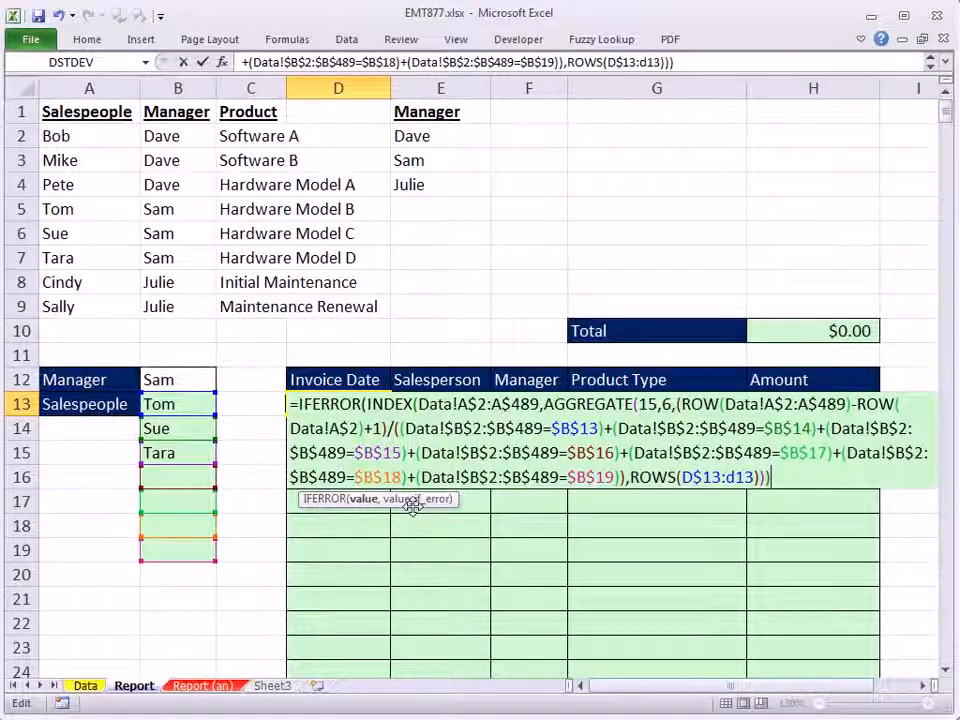
text(,)
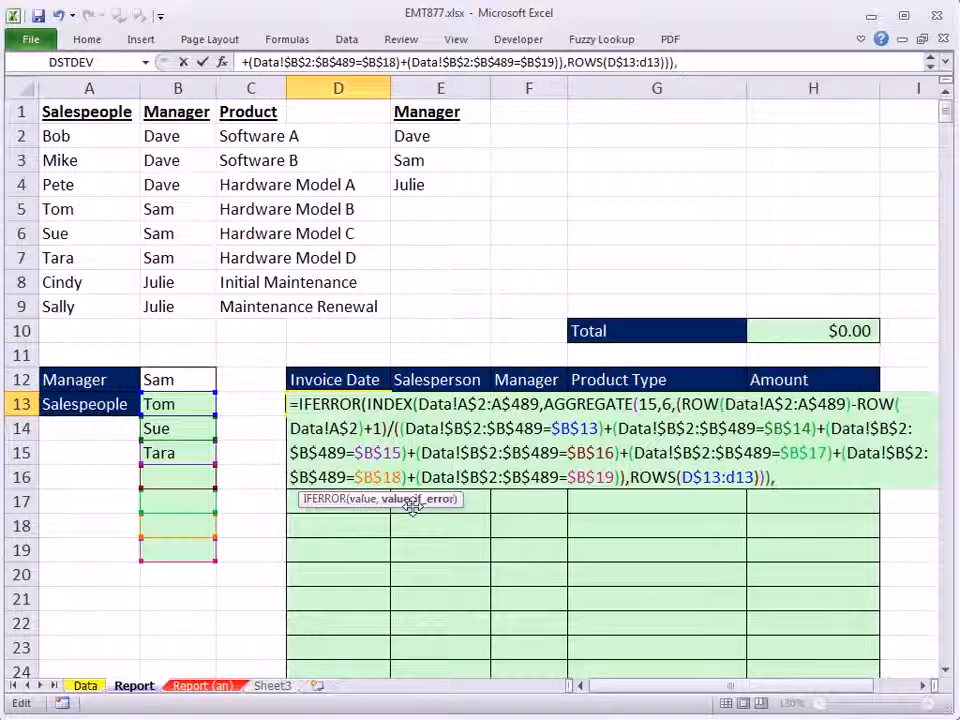
text(""))
key(ctrl+Return)
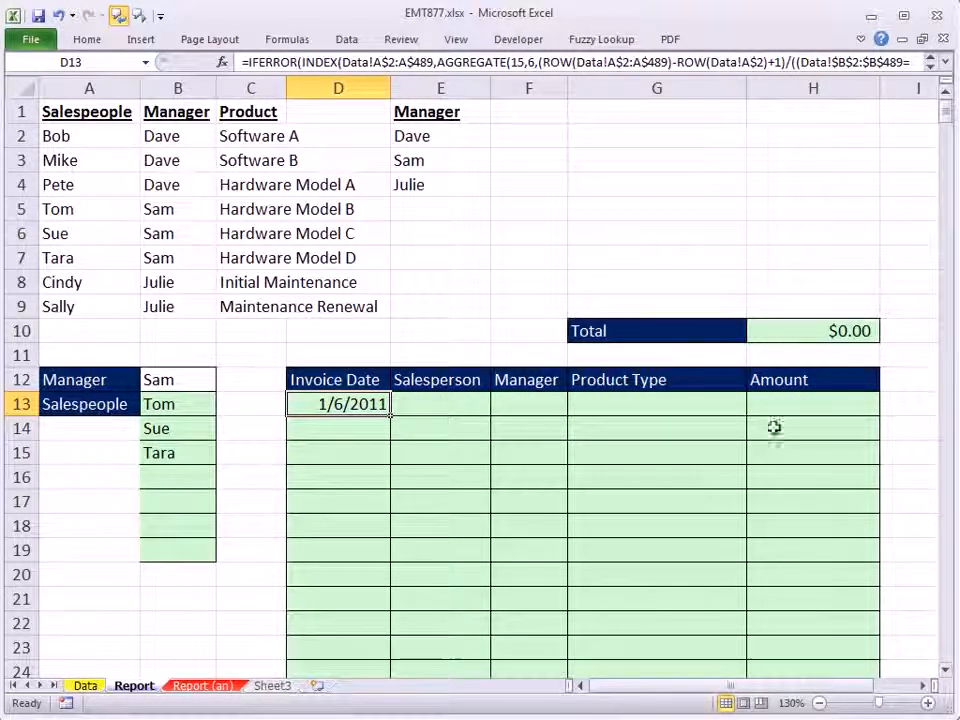
- Copy the D13 formula across to H13, filling without formatting
drag(392, 413, 836, 418)
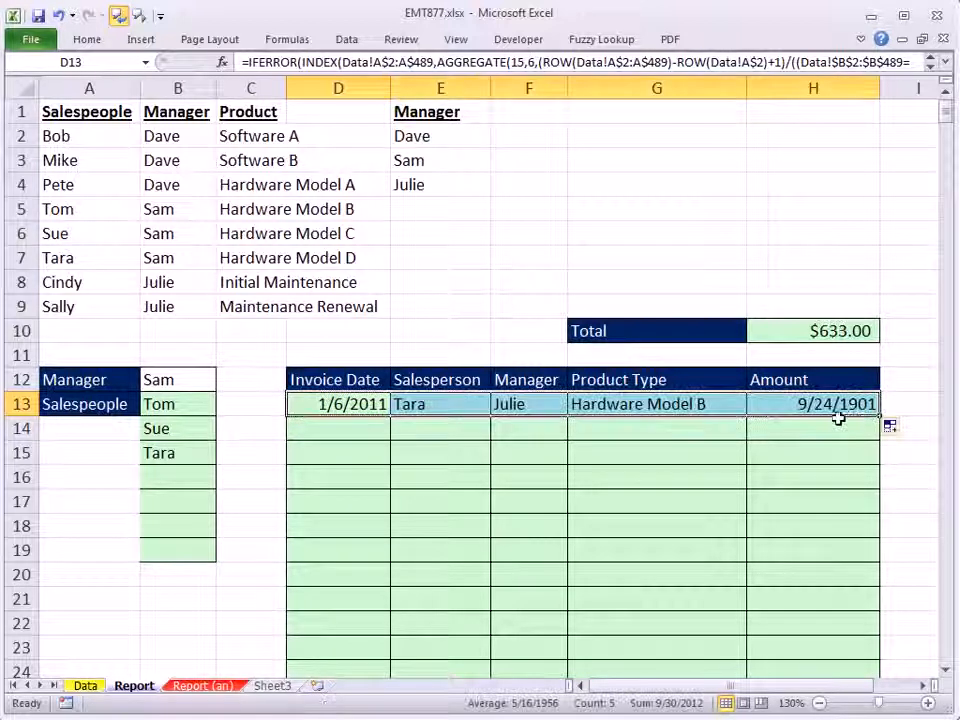
click(892, 429)
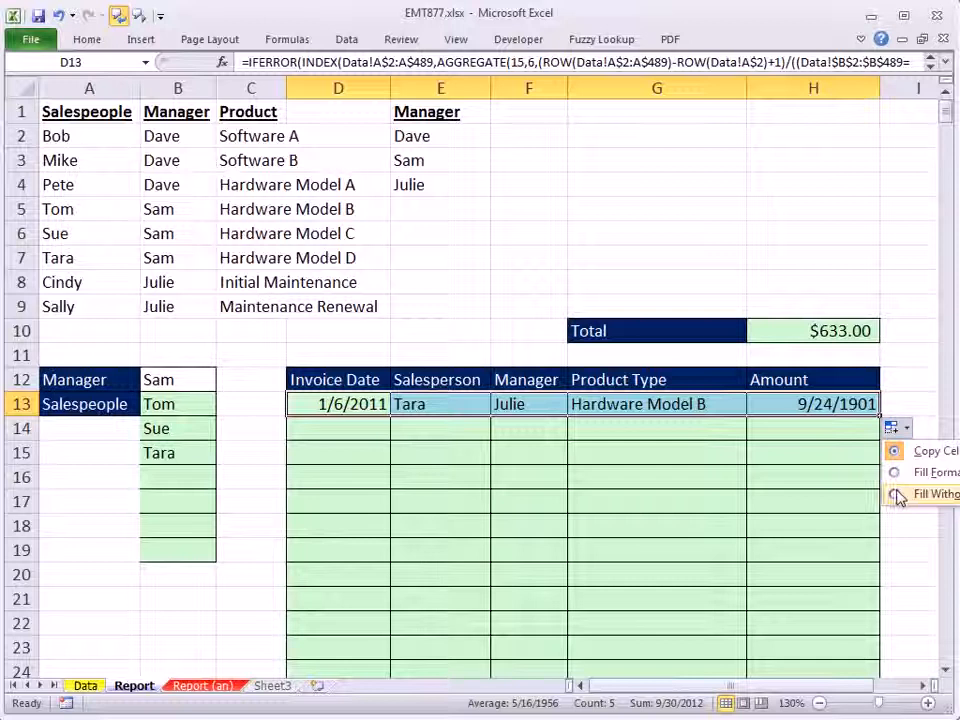
click(897, 494)
- Fill the D13:H13 formulas down through row 549 and return to the start of the Report sheet
drag(880, 416, 871, 630)
drag(860, 665, 862, 632)
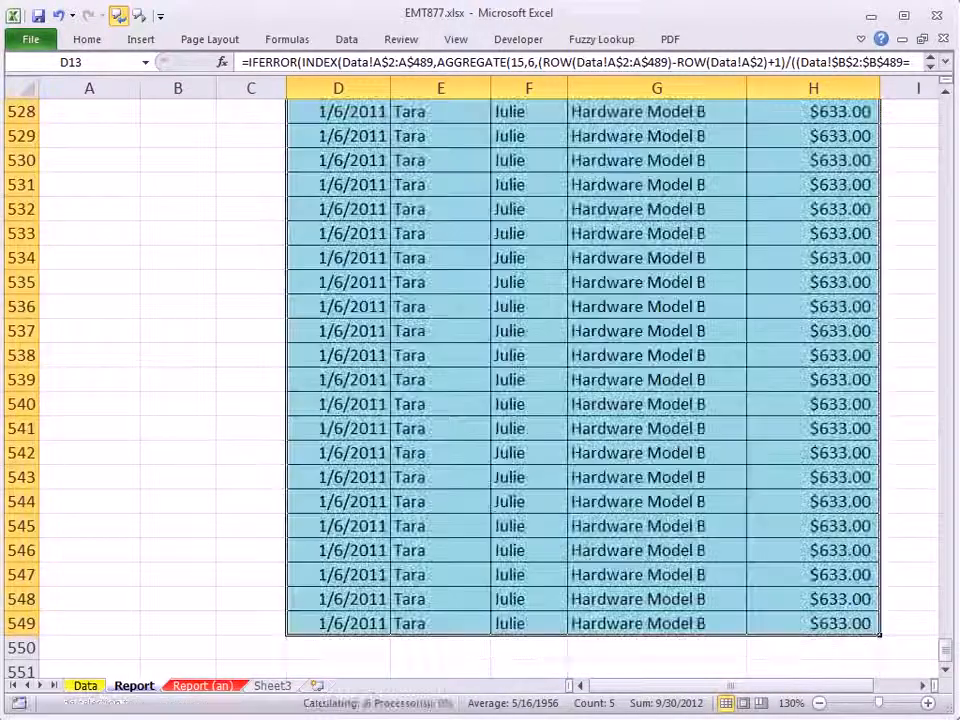
drag(946, 646, 950, 105)
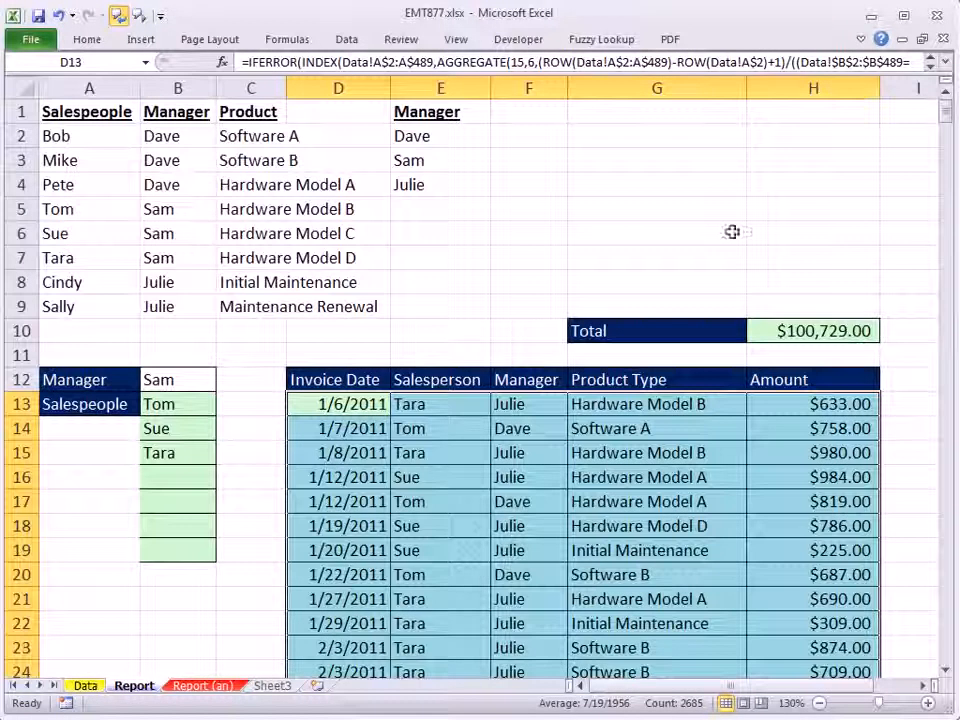
- Test the report with the manager listed in E4 selected in B12, and inspect the Total formula in H10
click(160, 380)
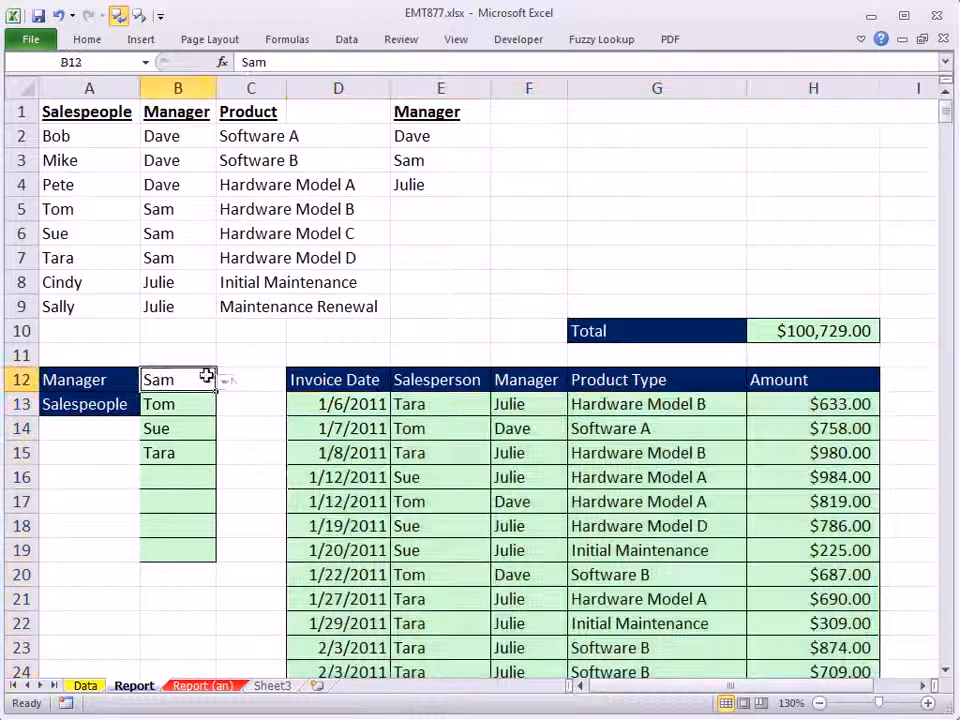
click(226, 383)
click(165, 433)
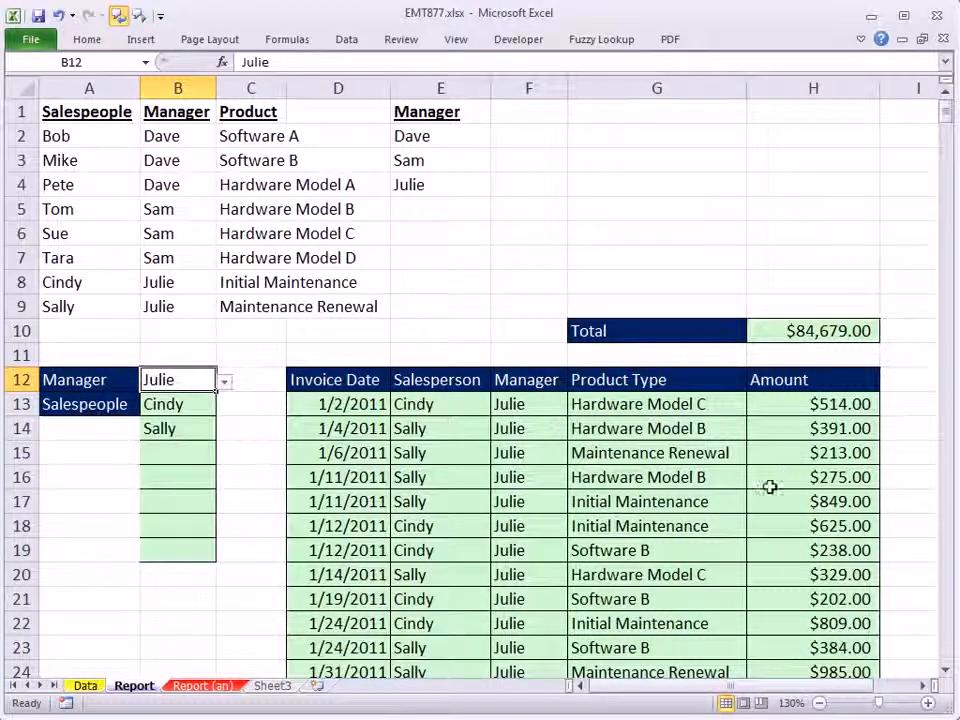
click(795, 322)
key(F2)
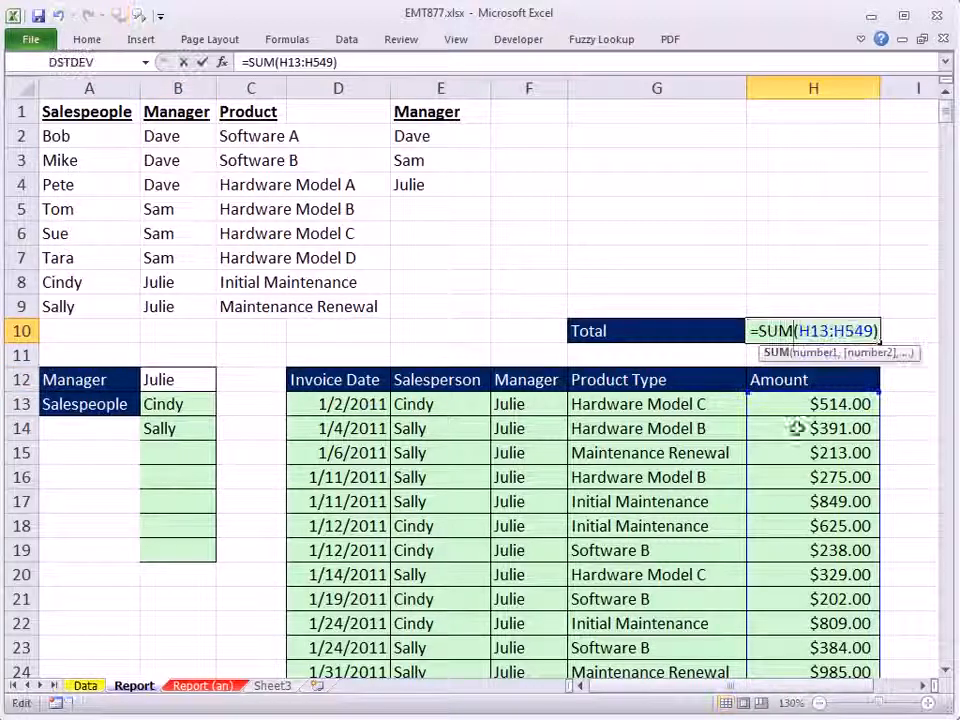
- Select the manager listed in E2 as the report's manager in B12
click(191, 378)
click(226, 383)
click(150, 399)
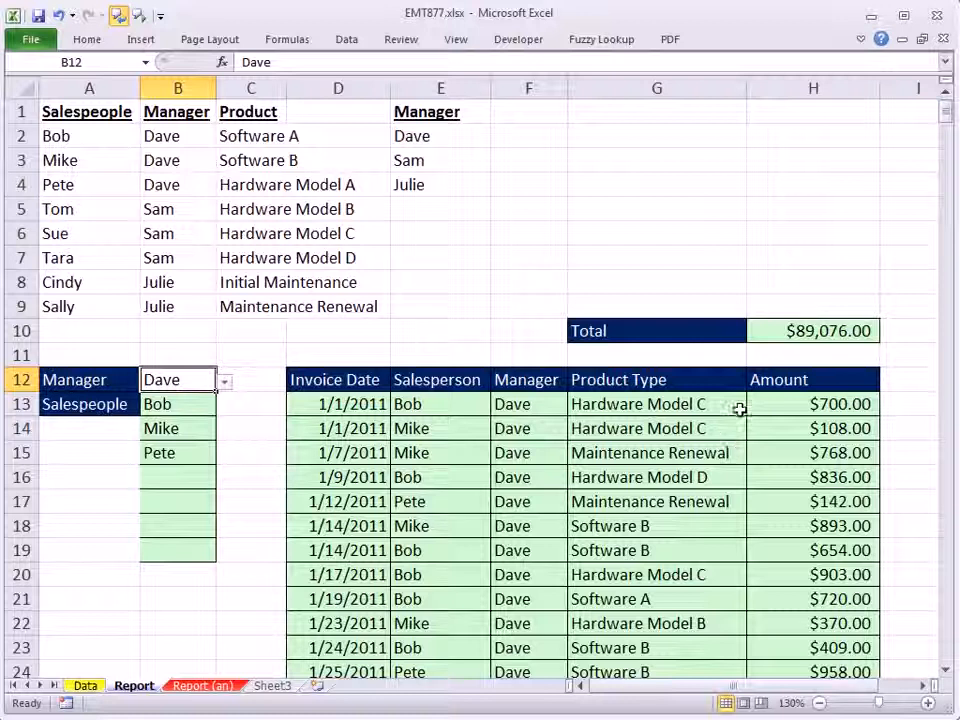
- Examine the salespeople formula in B13 and the record-extraction formula in D13
click(187, 404)
double_click(187, 404)
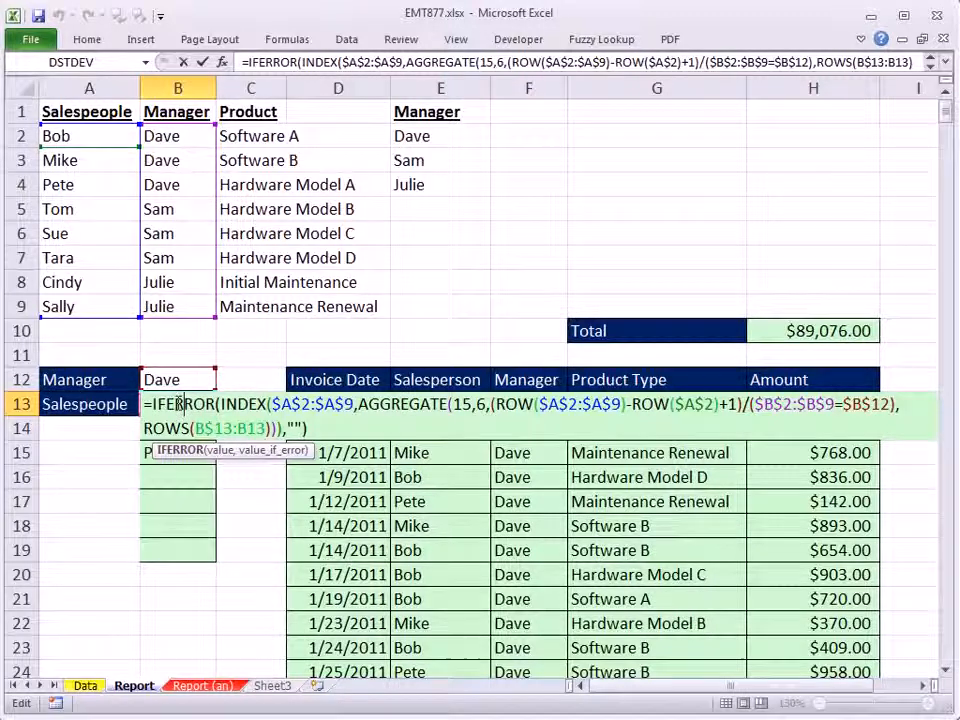
click(321, 403)
double_click(321, 403)
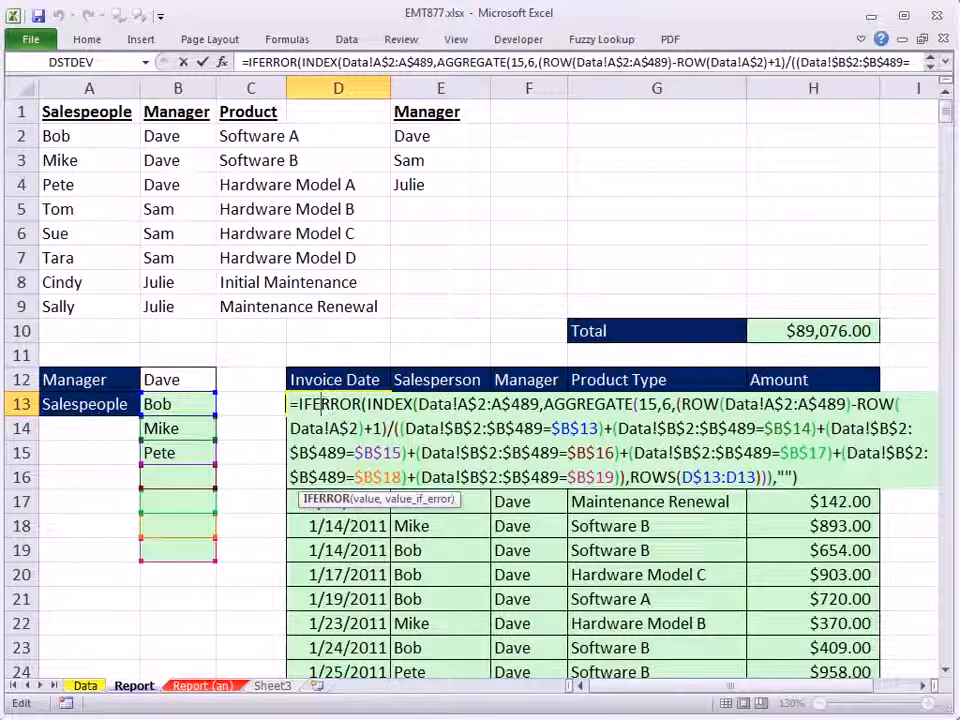